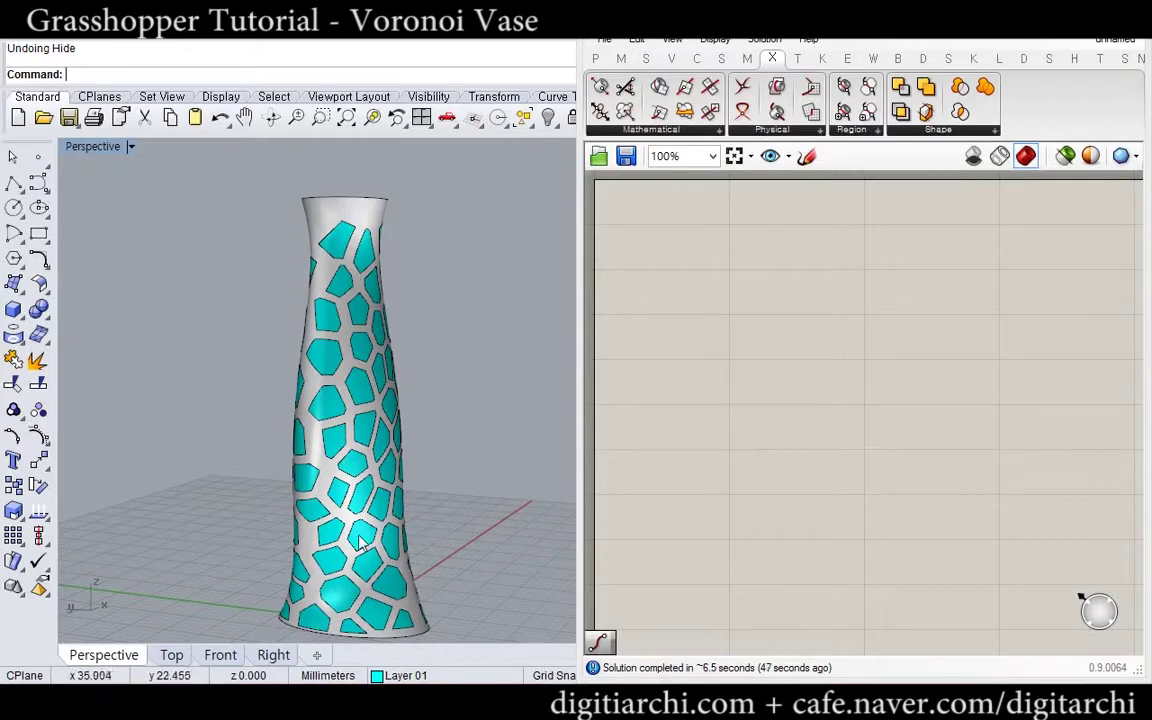
Delete the existing Voronoi vase and its surfaces from the Rhino model
right_click_drag(329, 390, 300, 407)
left_click_drag(195, 172, 502, 639)
left_click(473, 514)
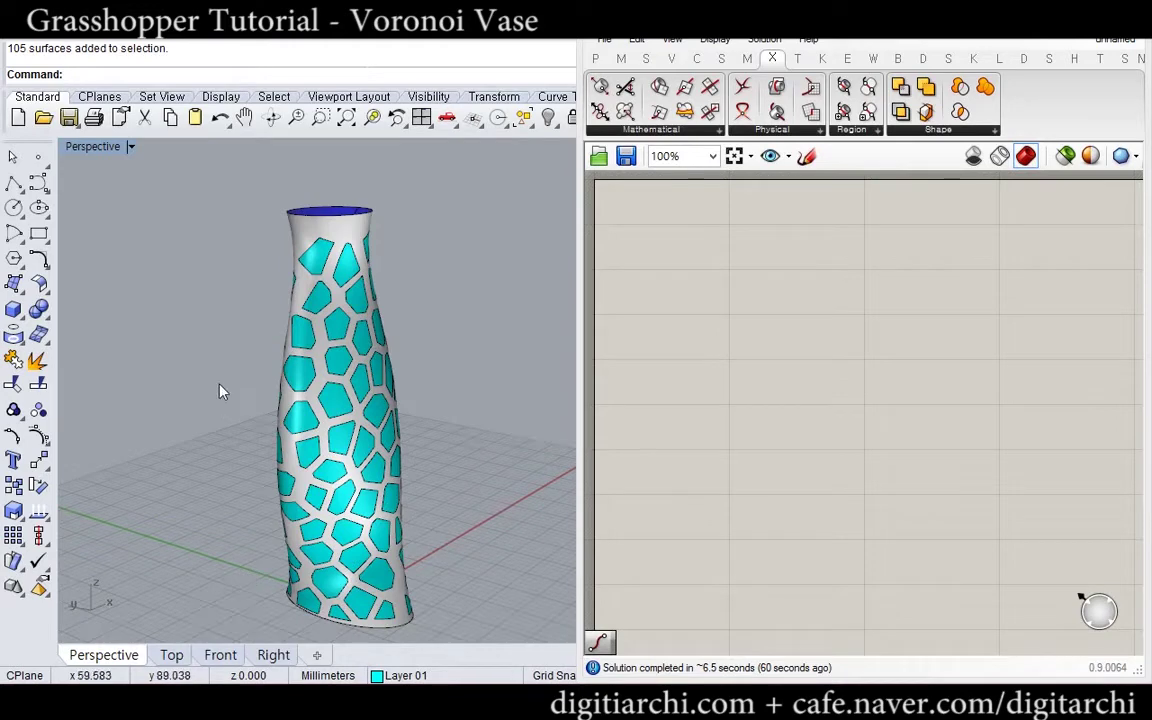
left_click_drag(202, 164, 428, 640)
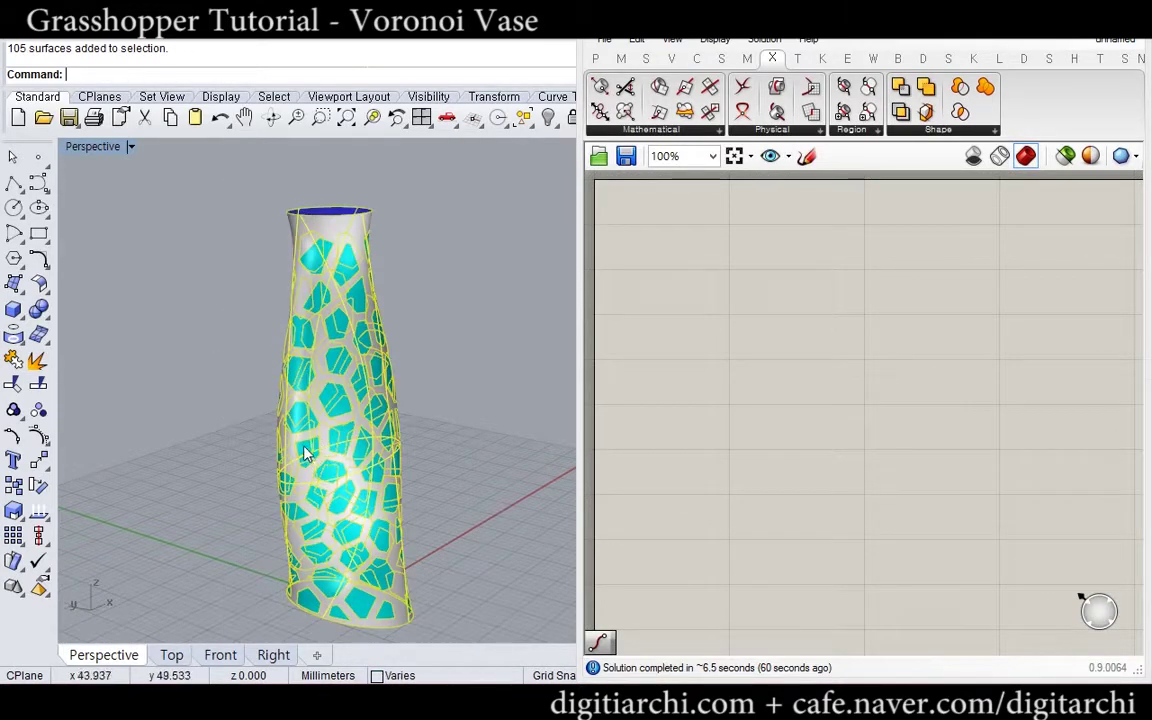
left_click(212, 429)
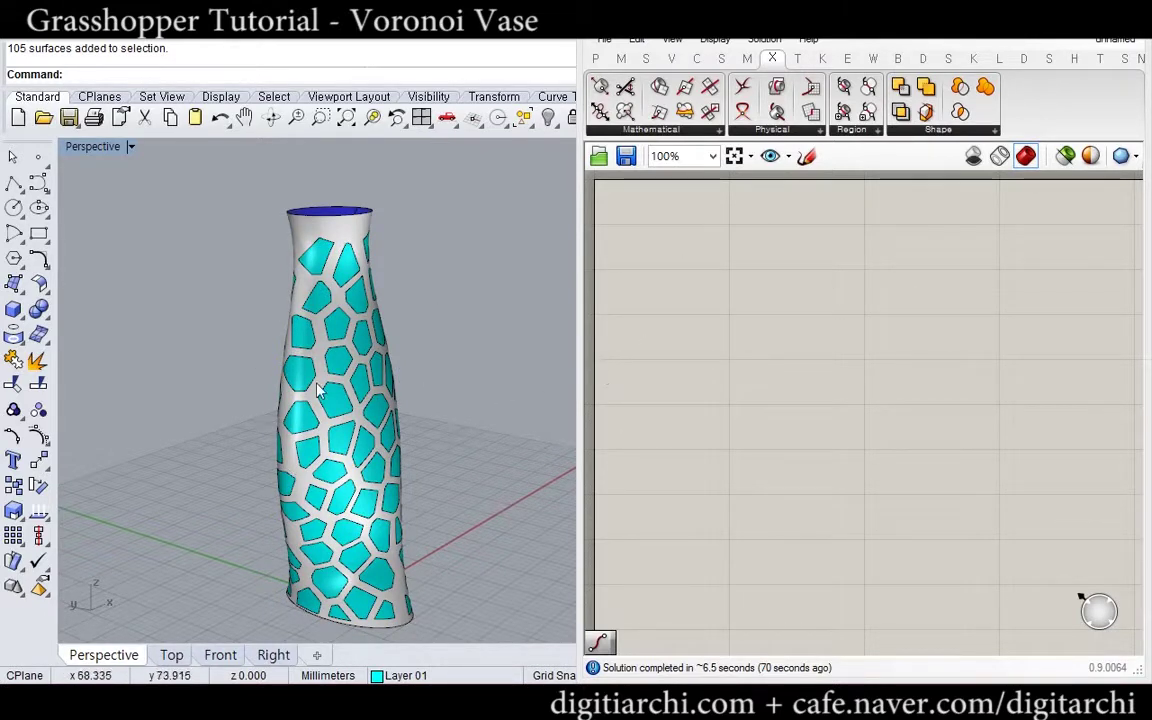
left_click(366, 462)
key("Delete")
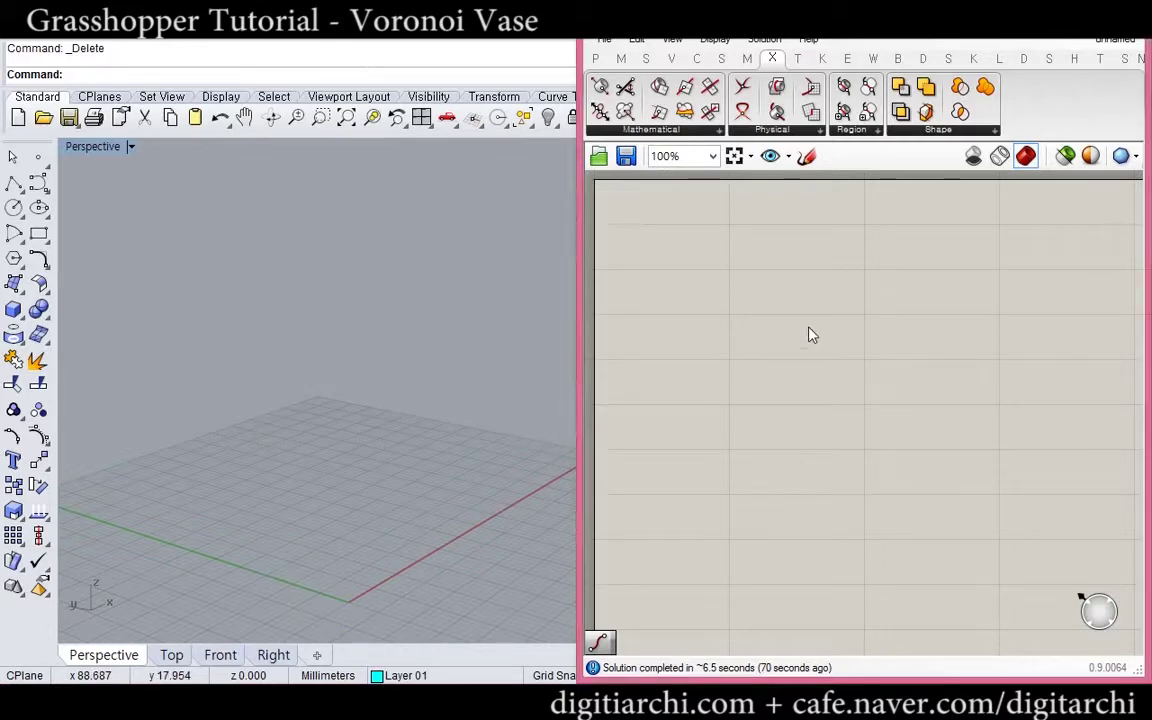
Add a Circle component to the Grasshopper canvas and drive its radius with a number slider set to 5
double_click(809, 330)
type("circle")
key("Up")
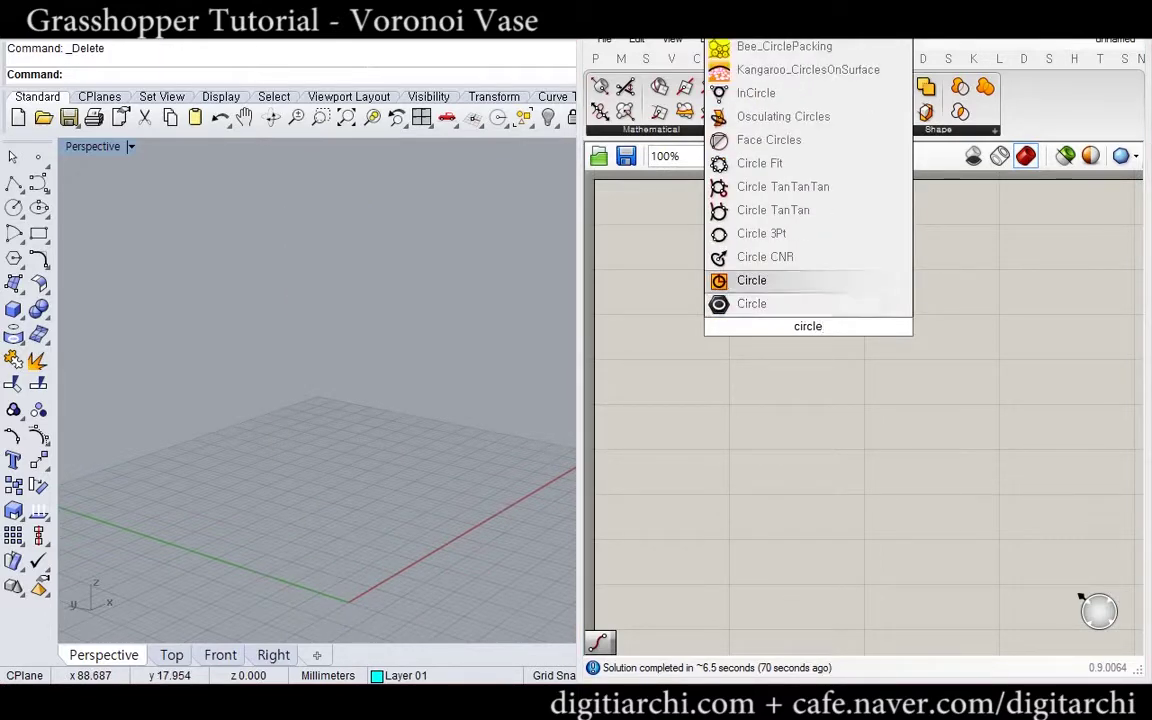
key("Return")
double_click(712, 341)
type("5")
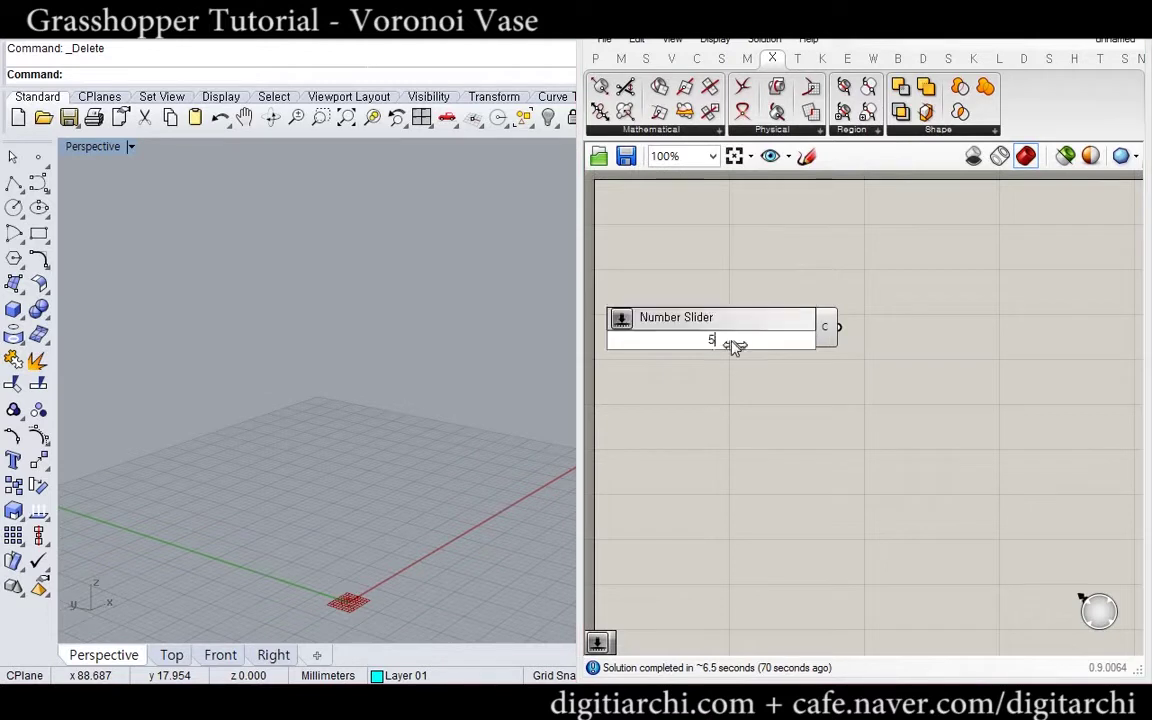
key("Return")
mouse_move(772, 335)
left_mouse_down()
mouse_move(746, 336)
mouse_move(779, 337)
left_mouse_up()
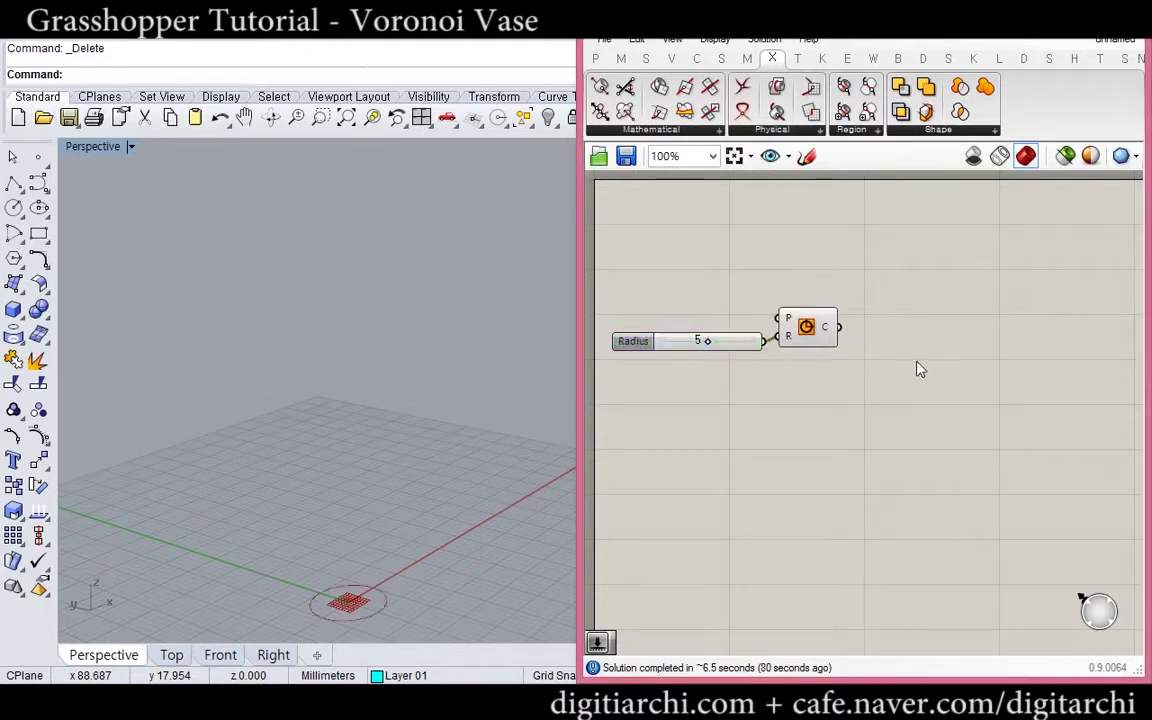
Add a Scale NU component and connect the circle to its geometry input
double_click(916, 361)
type("scale")
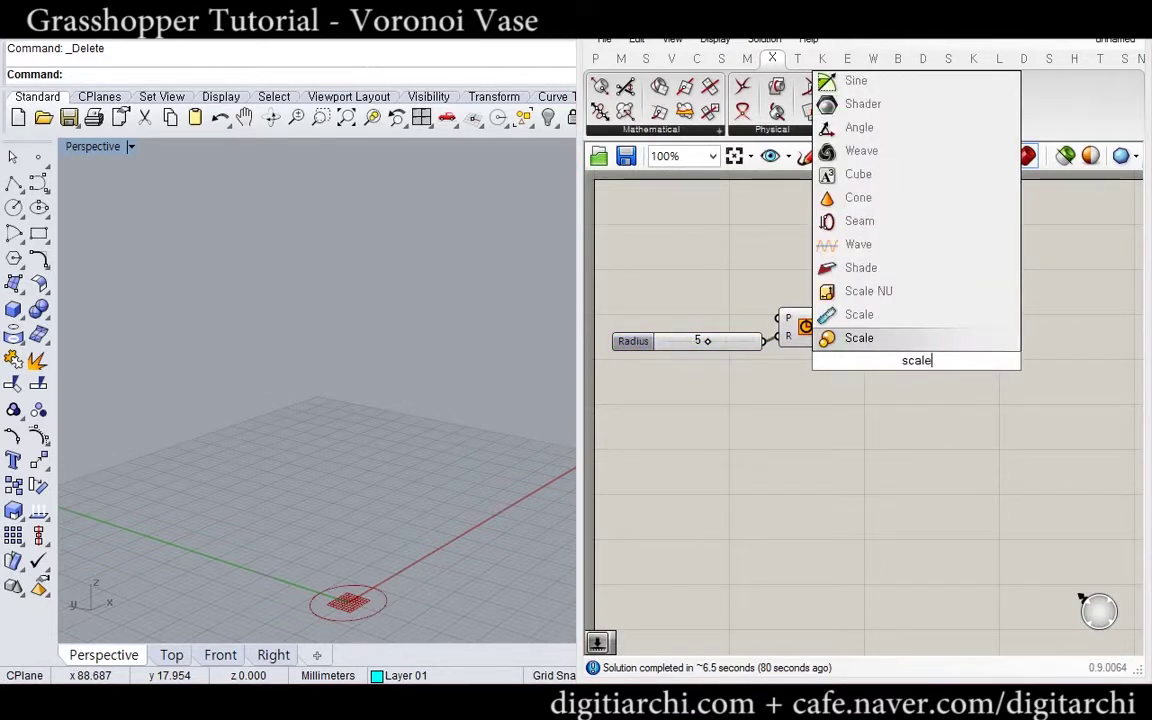
key("Up")
key("Return")
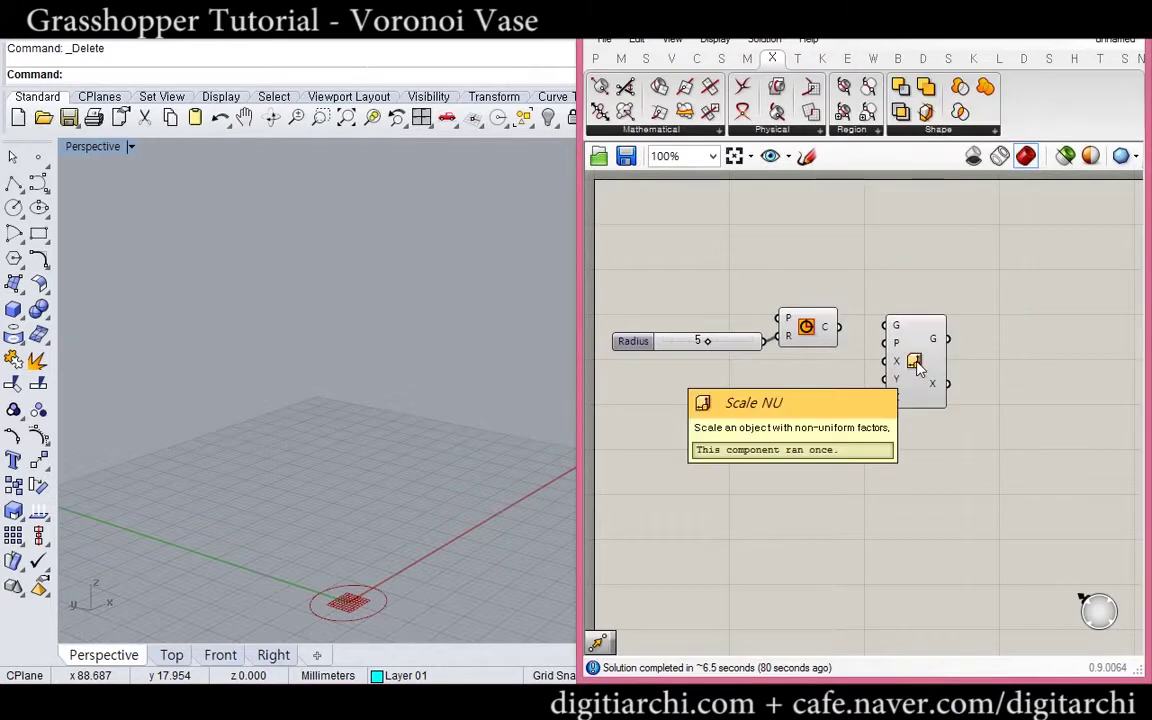
scroll(918, 361, "up", 3)
left_click_drag(853, 292, 765, 295)
left_click_drag(918, 342, 932, 429)
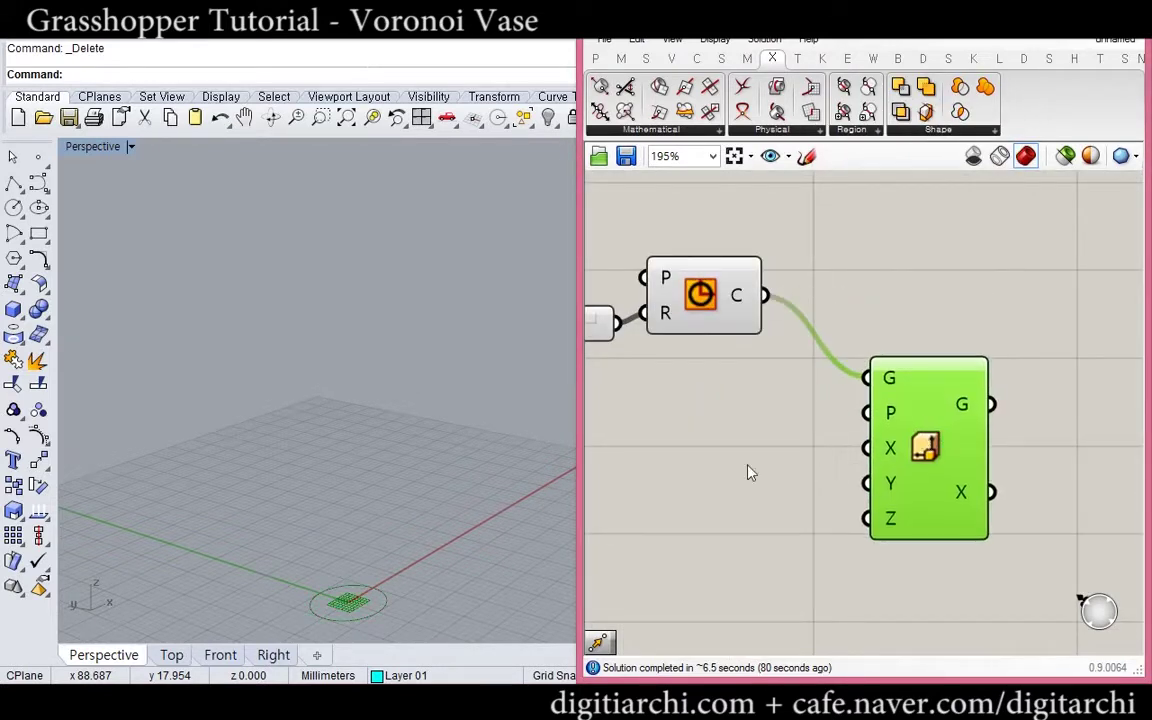
Create a number slider set to 2 and connect it to the Y factor of Scale NU
double_click(697, 450)
type("32")
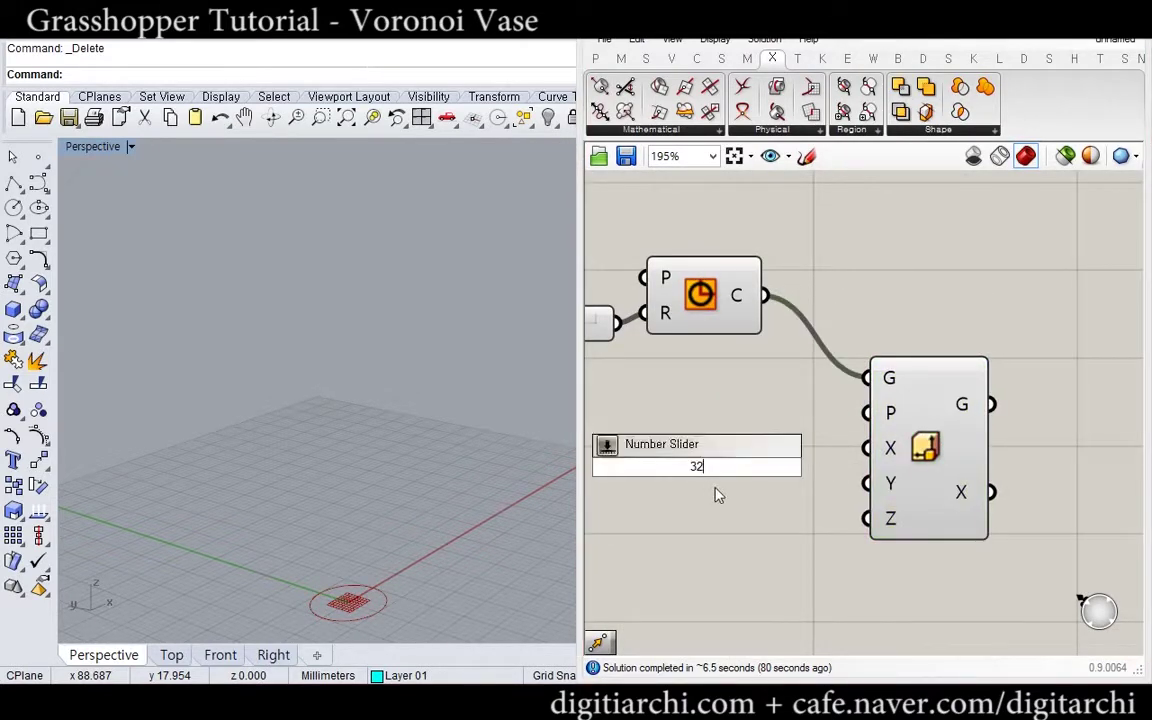
key("BackSpace")
key("BackSpace")
type("2")
key("Return")
left_click_drag(757, 477, 890, 490)
left_click(904, 491)
Add a Move component for the scaled curve and supply its translation with a Unit Z vector
right_click_drag(935, 481, 862, 477)
double_click(985, 441)
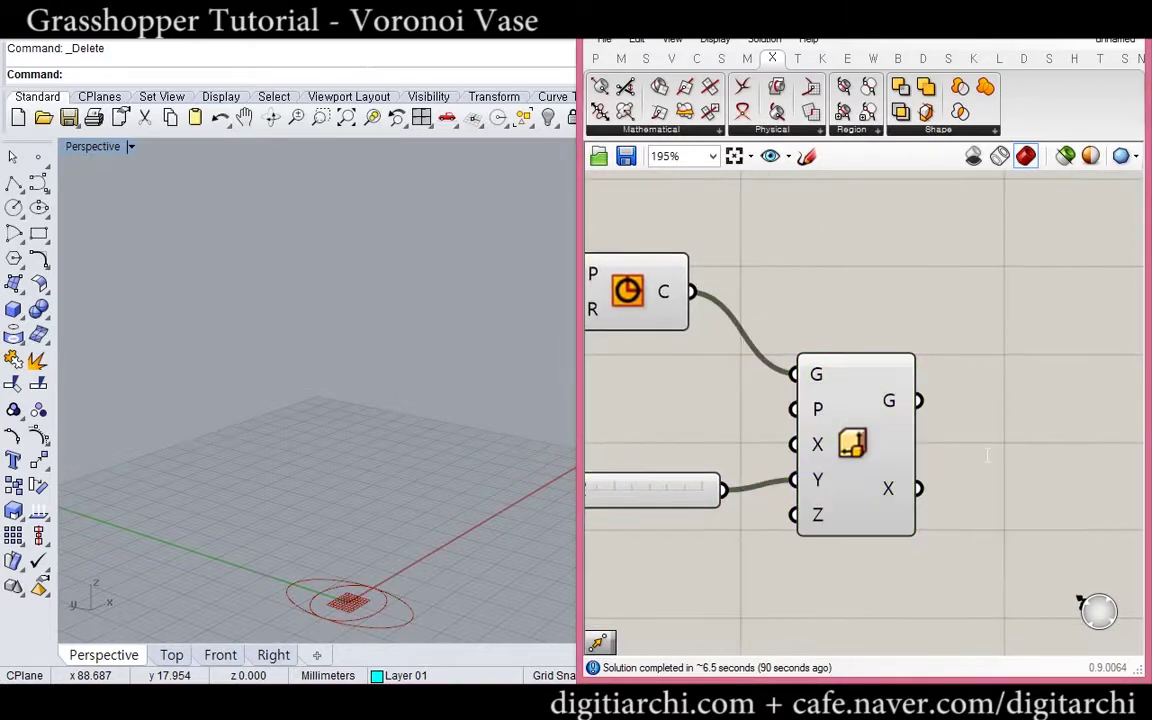
type("move")
left_click(920, 436)
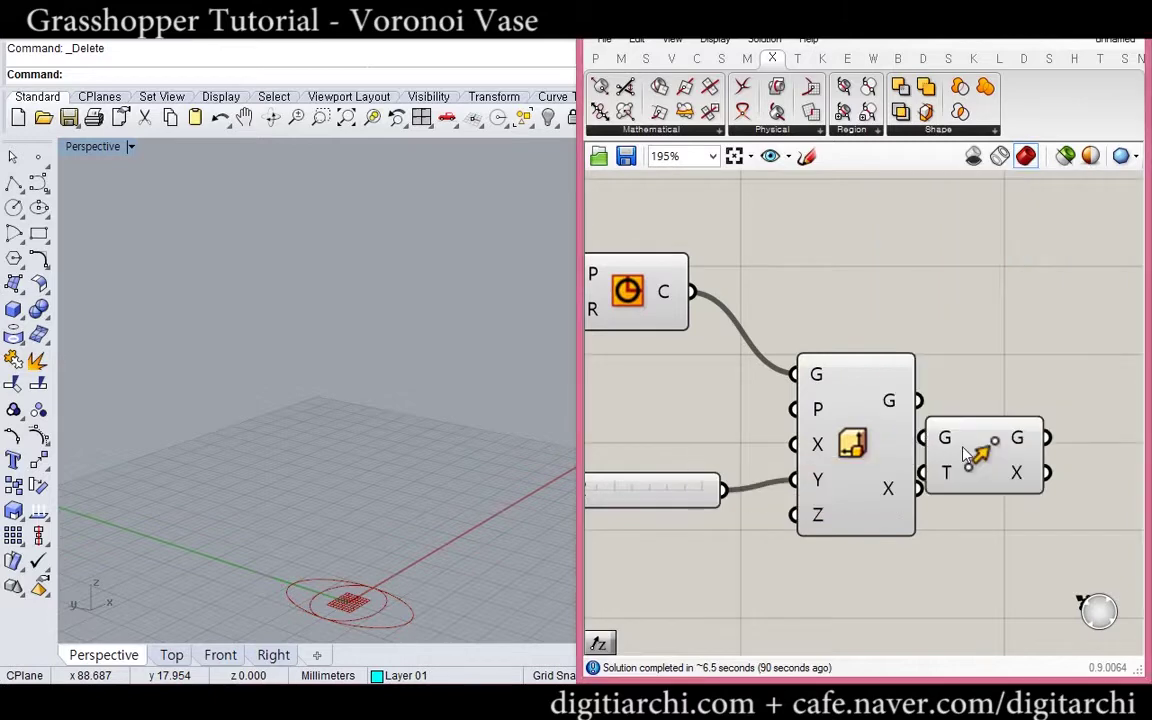
scroll(921, 451, "down", 3)
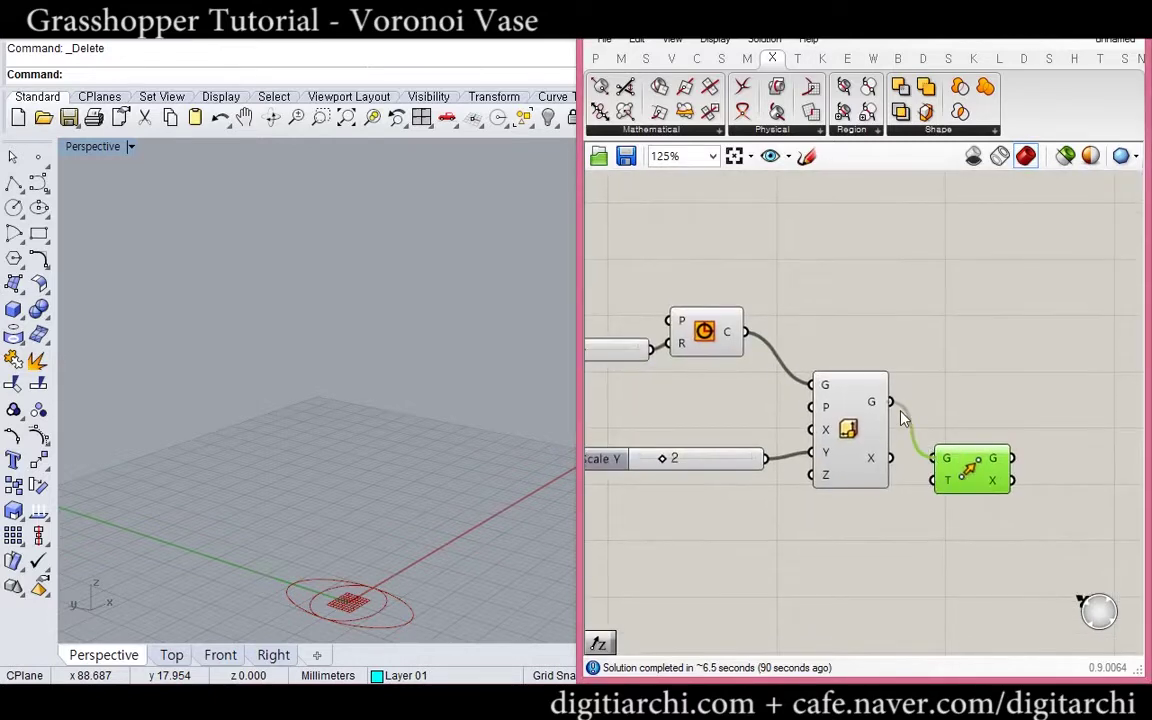
double_click(830, 520)
type("z")
left_click(904, 500)
left_click_drag(933, 481, 826, 541)
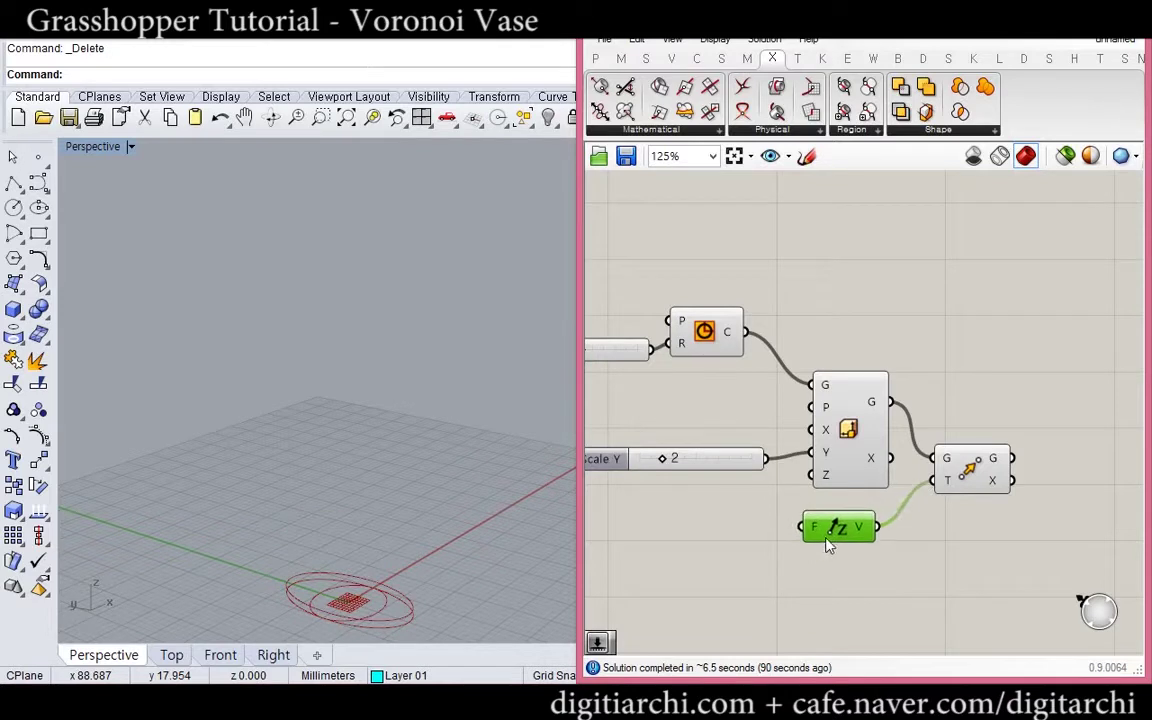
Create a number slider set to 15 and connect it to the Unit Z factor
double_click(728, 552)
right_click_drag(698, 430, 756, 418)
left_click_drag(756, 401, 690, 277)
left_click(770, 354)
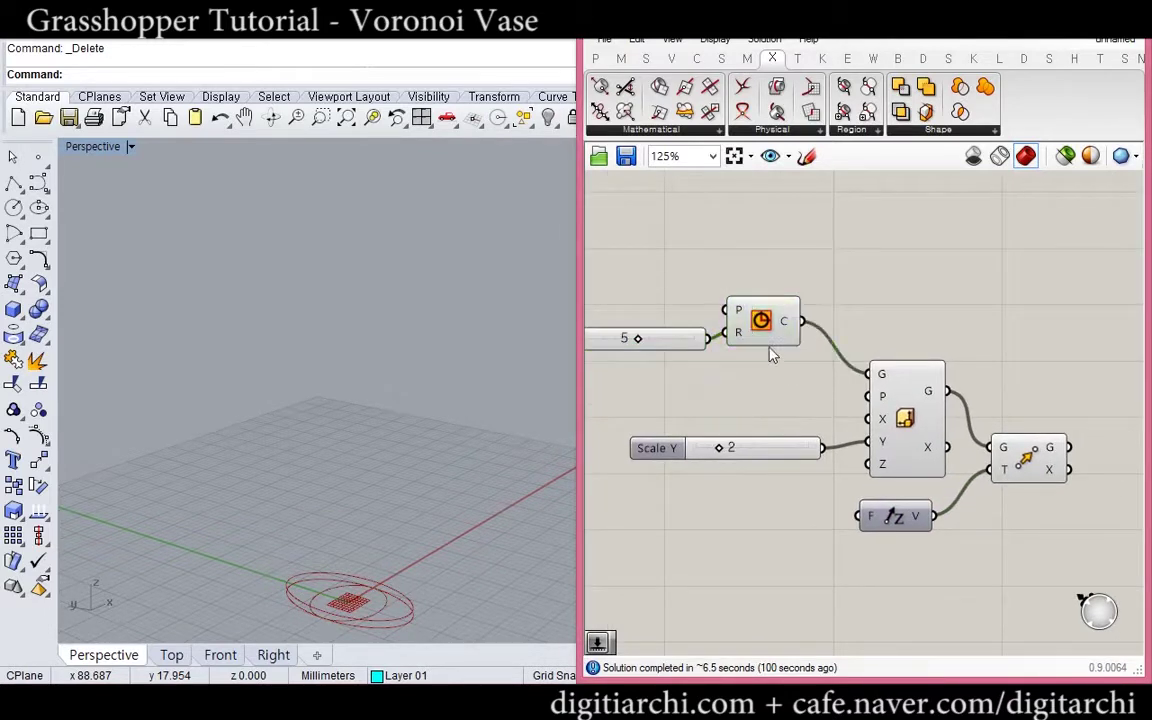
left_click(767, 326)
left_click(890, 411)
left_click_drag(911, 520, 925, 529)
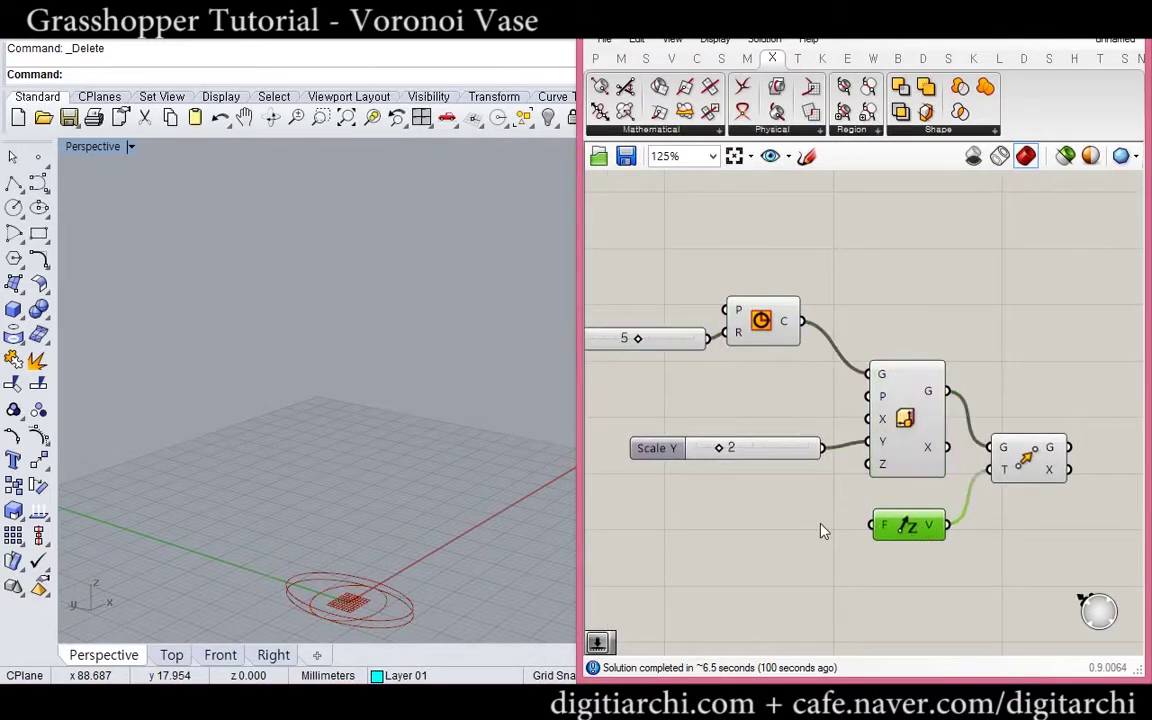
double_click(820, 531)
type("15")
key("Return")
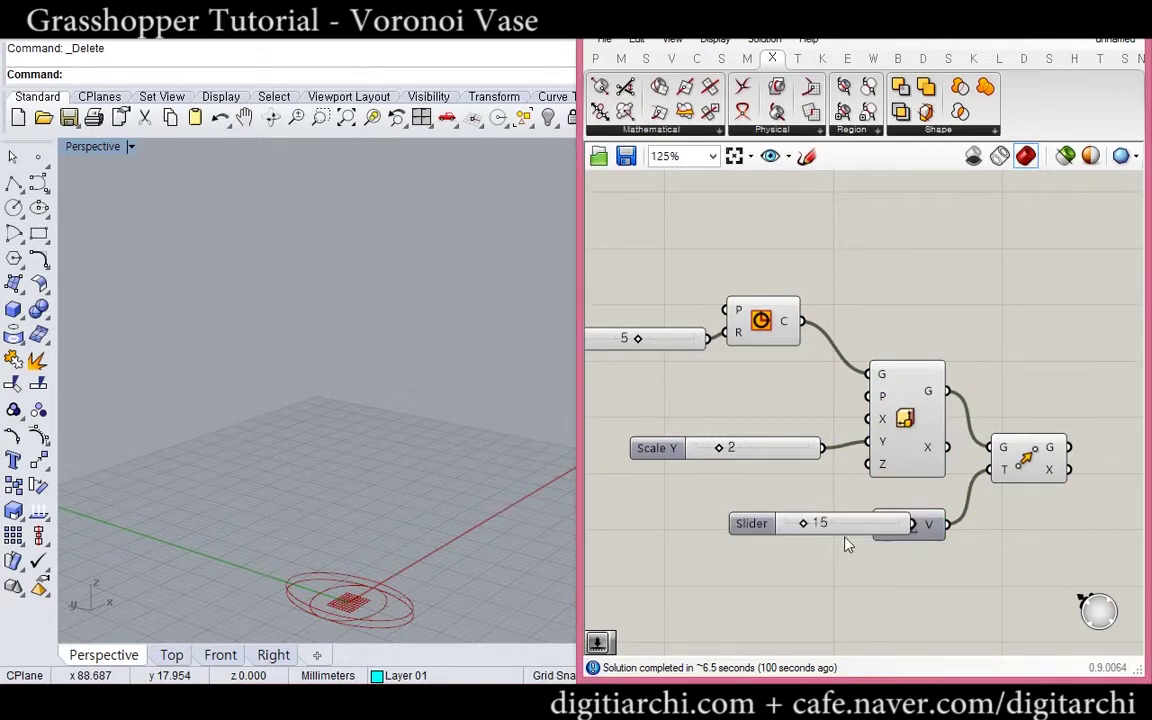
mouse_move(855, 527)
left_mouse_down()
mouse_move(781, 541)
mouse_move(870, 525)
left_mouse_up()
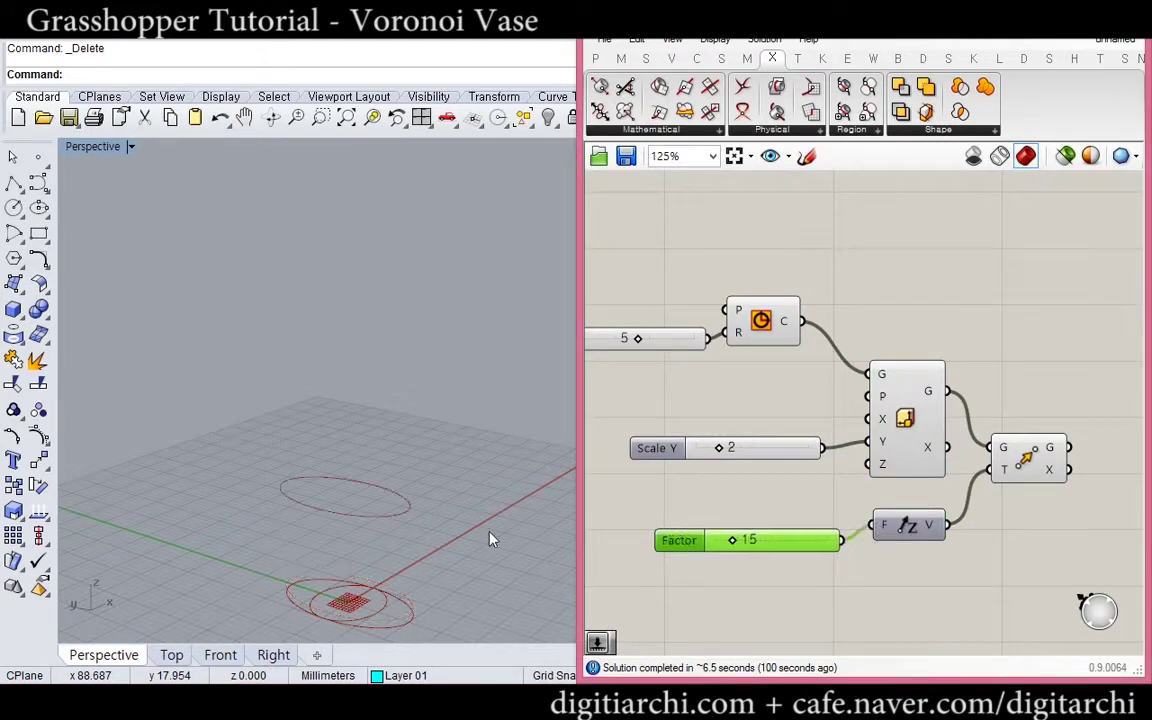
Turn off the preview of the Move component
right_click_drag(966, 516, 890, 480)
left_click(958, 436)
middle_click(964, 440)
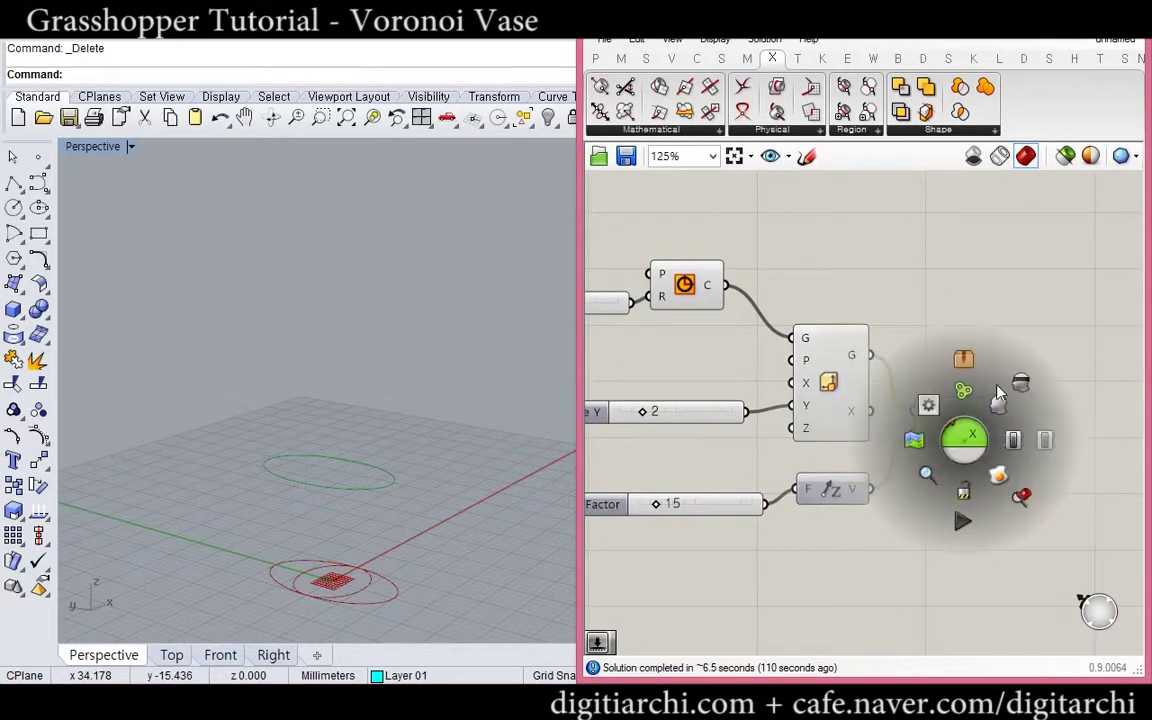
left_click(1028, 388)
Add a Rotate component after Move and connect the moved ellipse to its geometry input
double_click(1008, 470)
type("roate")
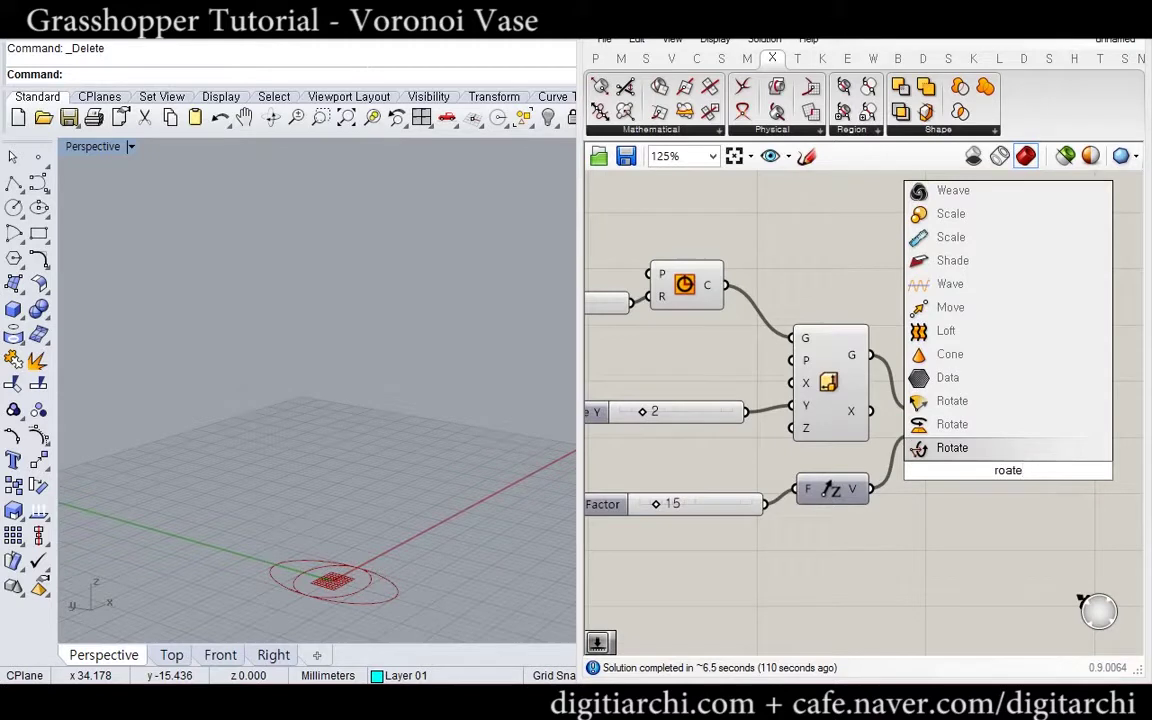
left_click(995, 431)
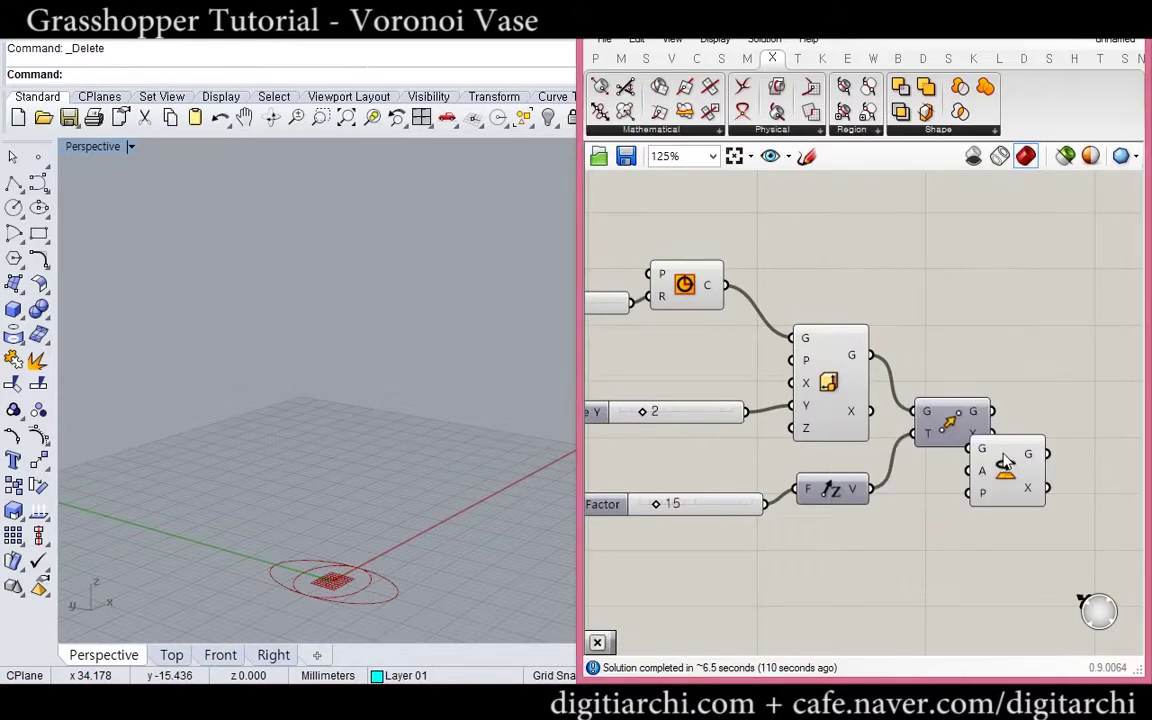
left_click_drag(1000, 460, 1038, 464)
left_click_drag(992, 411, 1016, 450)
left_click_drag(1043, 468, 1089, 480)
right_click_drag(1089, 480, 925, 418)
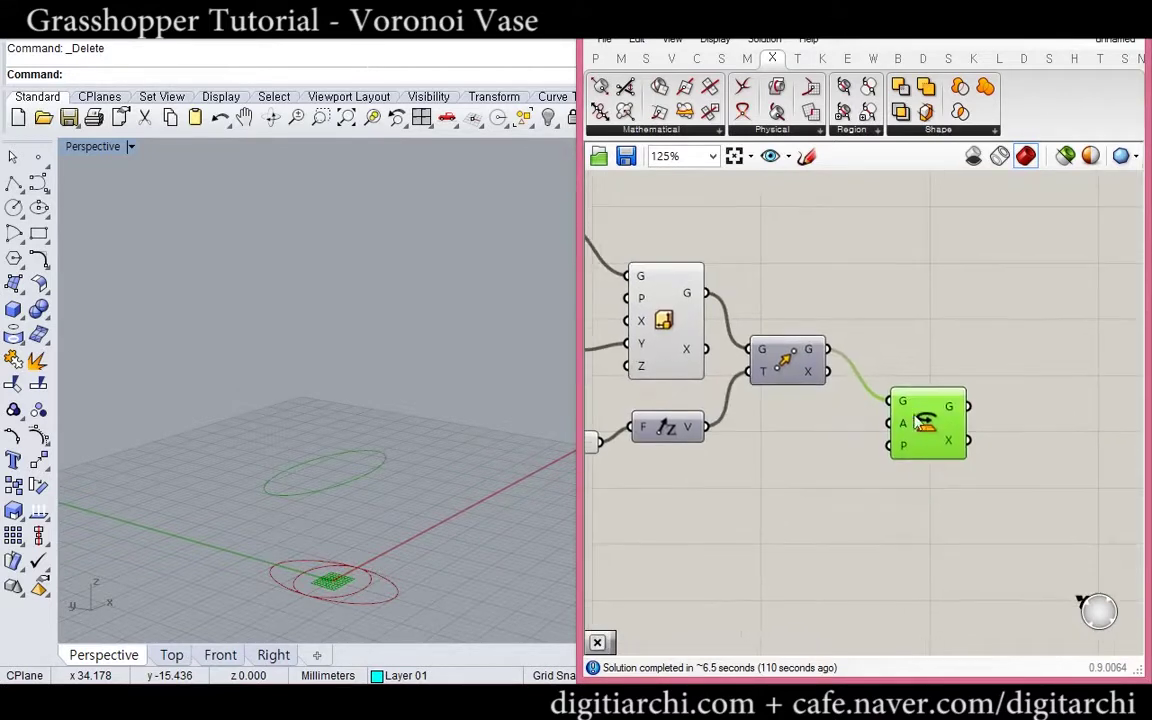
right_click_drag(448, 434, 457, 459)
left_click(668, 359)
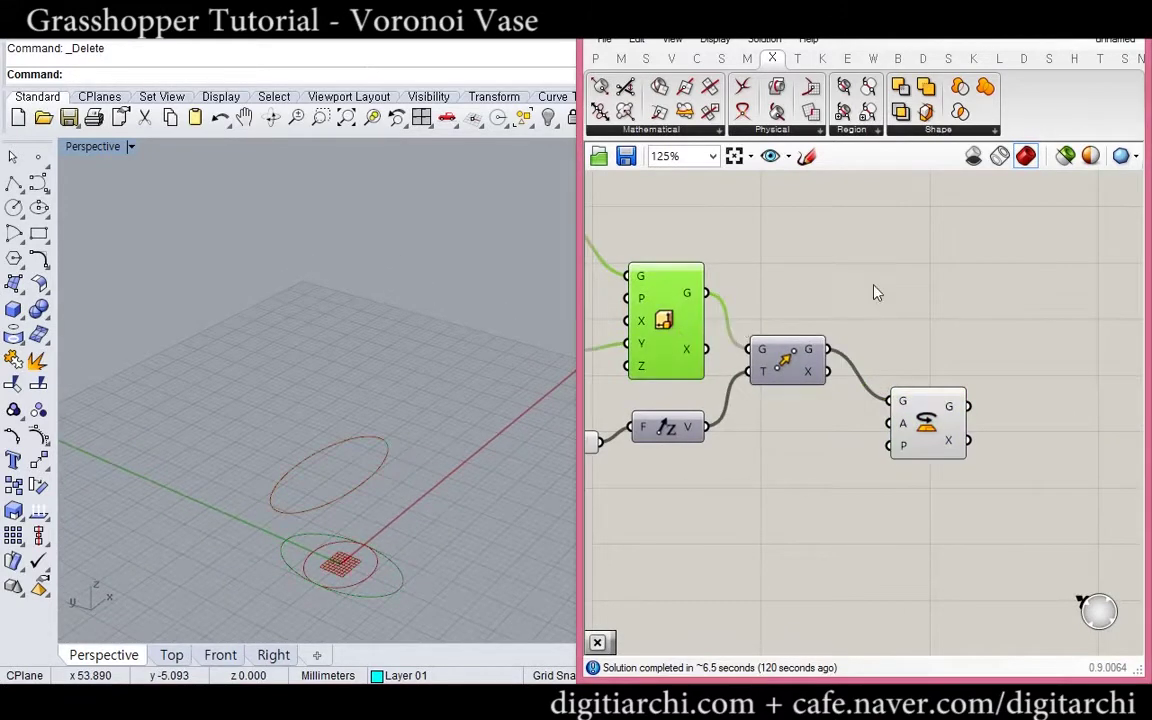
left_click(875, 290)
Add a second Move component with a Unit Z translation and connect the original circle as its geometry
right_click_drag(962, 377, 876, 381)
double_click(1003, 503)
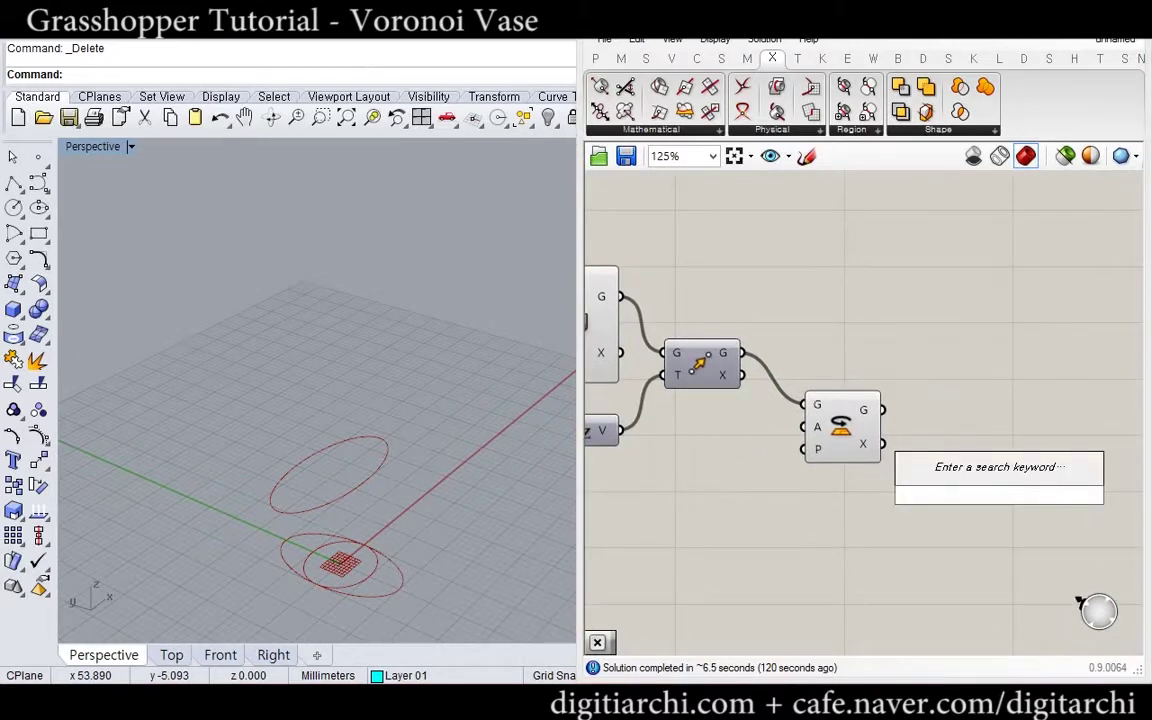
type("move")
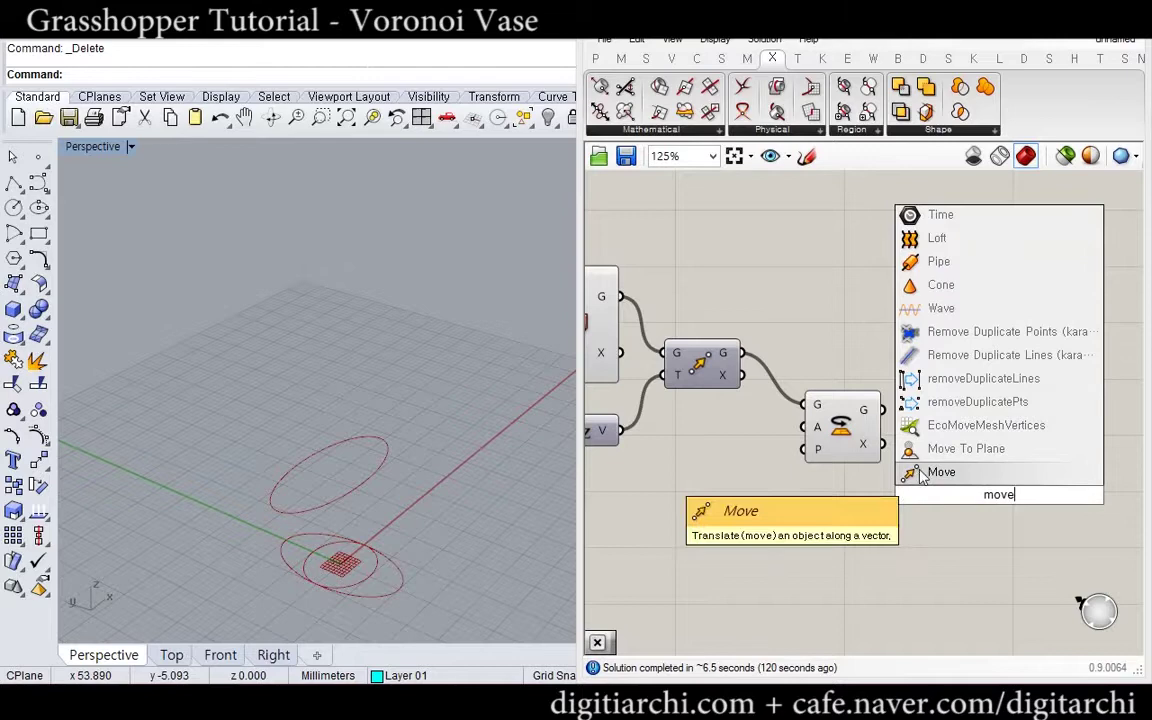
left_click(921, 473)
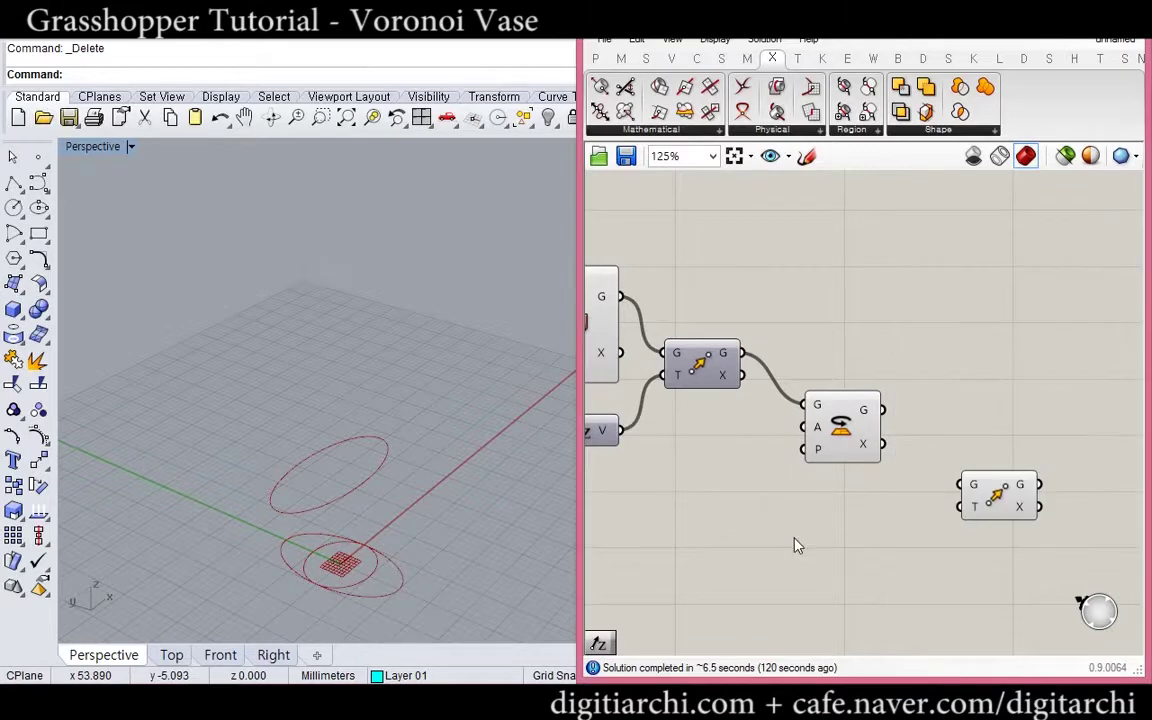
double_click(794, 538)
type("z")
left_click(825, 520)
left_click_drag(832, 538, 958, 506)
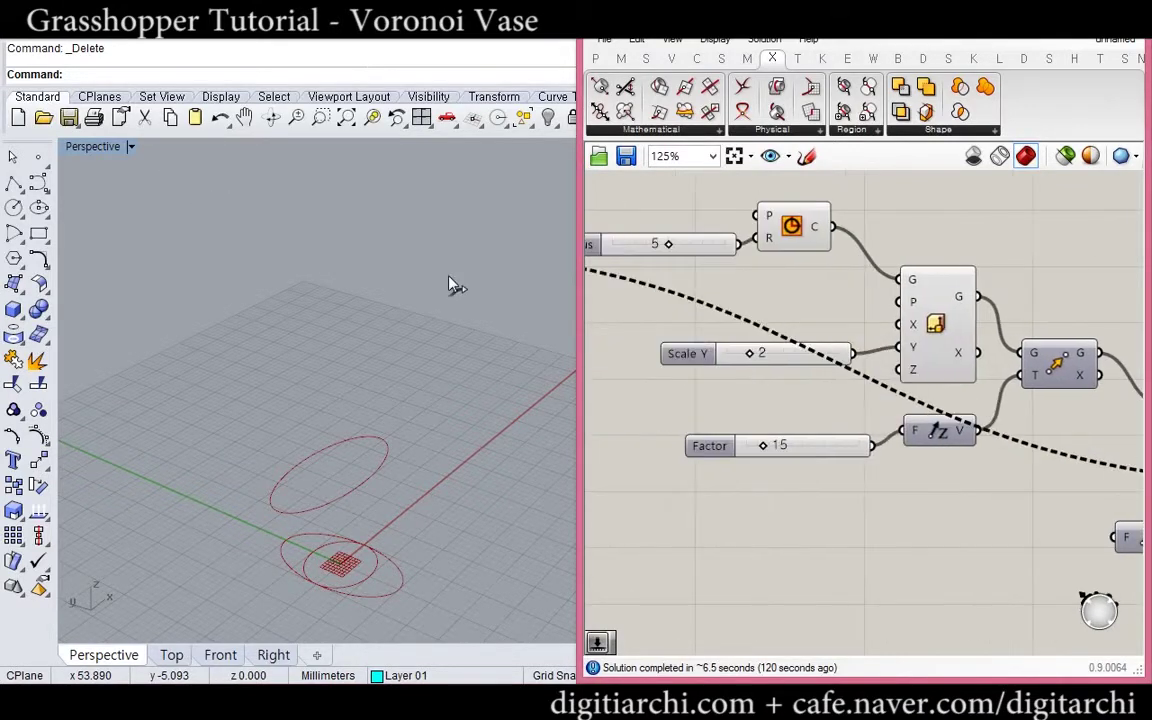
left_click_drag(403, 248, 862, 228)
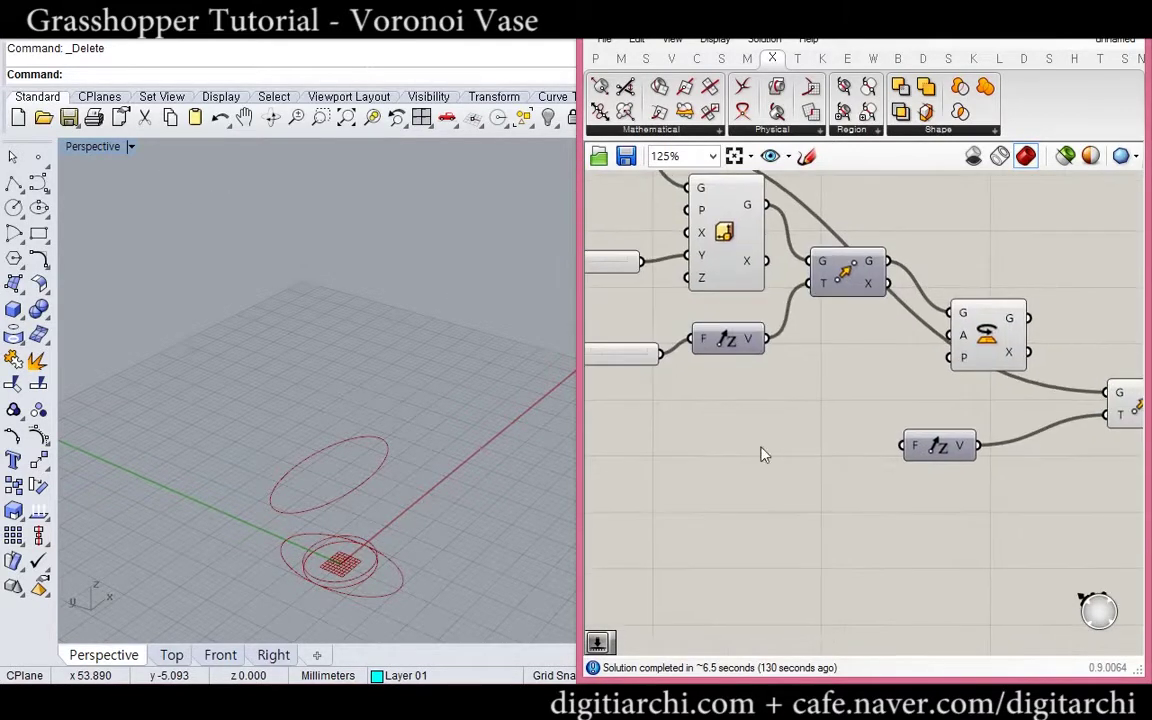
Create a number slider set to 40 and connect it to the second Unit Z factor
double_click(743, 480)
type("40")
key("Return")
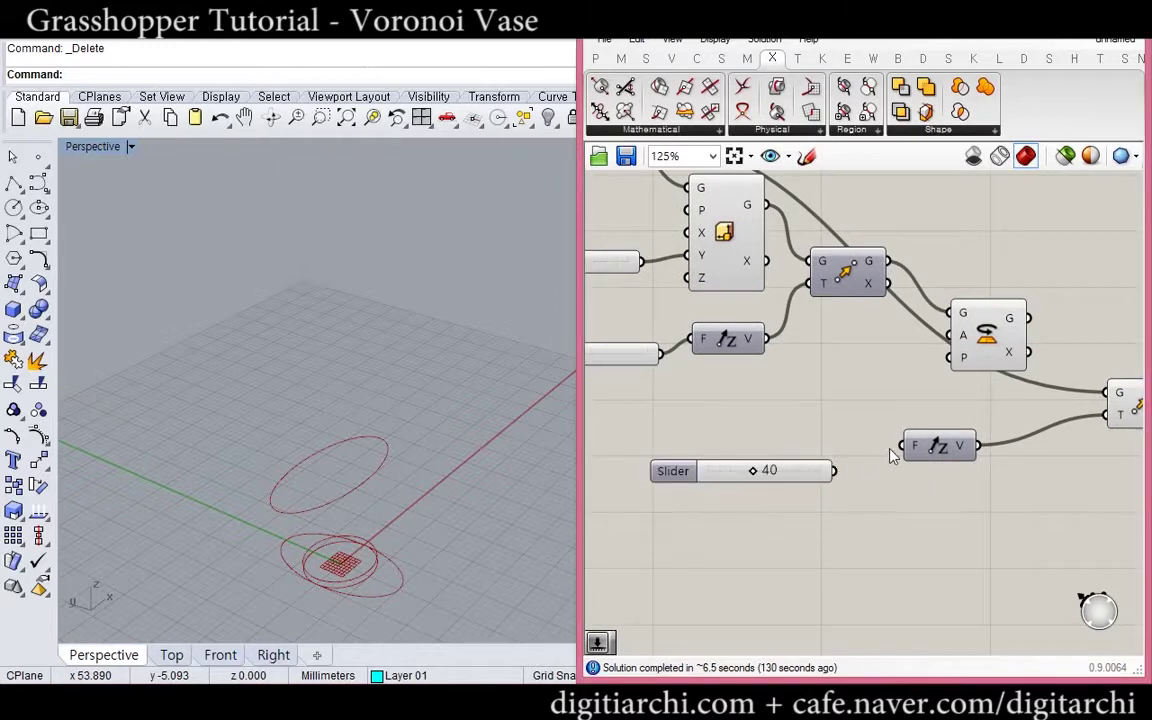
left_click_drag(903, 446, 835, 471)
right_click_drag(925, 461, 850, 459)
mouse_move(383, 446)
right_mouse_down()
mouse_move(363, 345)
mouse_move(375, 425)
right_mouse_up()
Turn off the preview of the original Circle component
right_click_drag(660, 234, 725, 308)
left_click(733, 328)
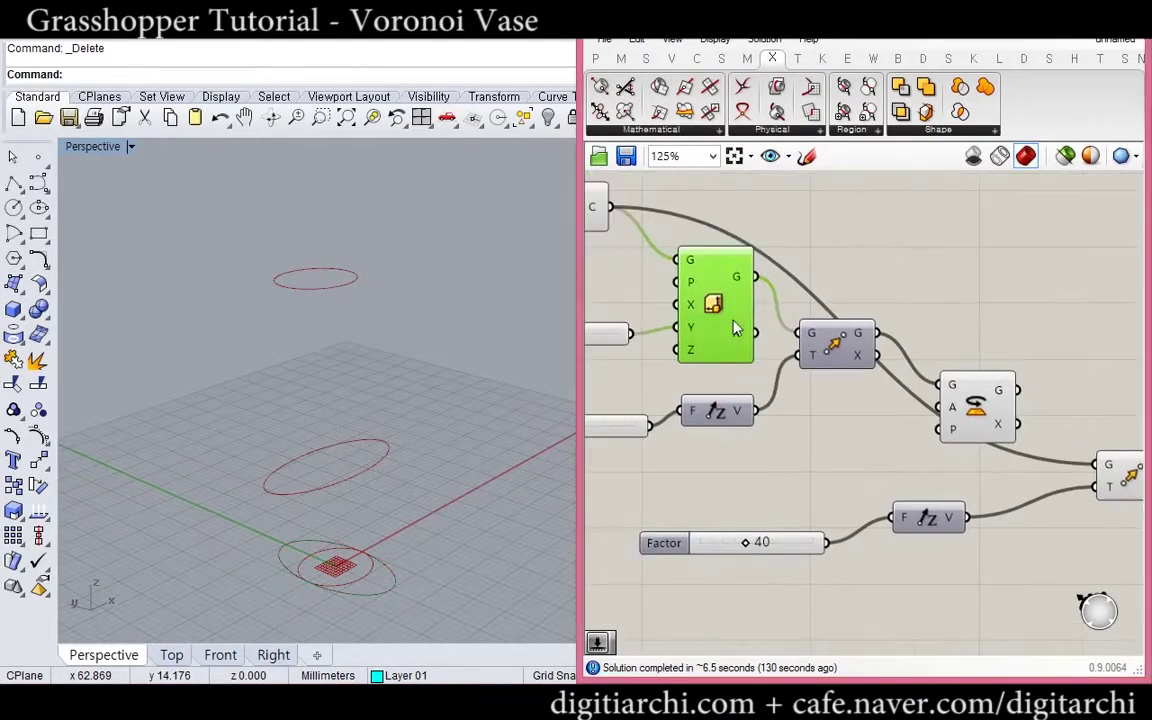
right_click_drag(598, 232, 676, 275)
left_click(626, 234)
middle_click(621, 228)
left_click(733, 210)
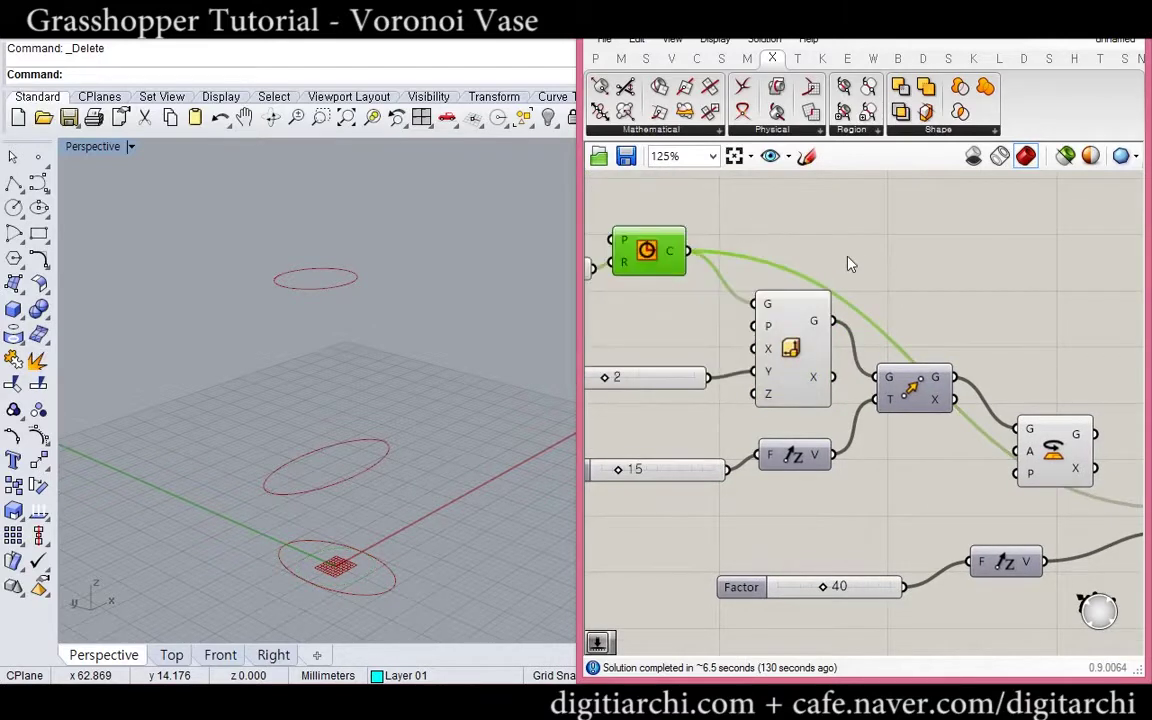
left_click(849, 259)
Rearrange the canvas so the second Move, its Unit Z and the 40 slider sit beneath the Rotate component
scroll(926, 335, "down", 3)
right_click_drag(925, 393, 929, 401)
scroll(928, 400, "up", 3)
left_click(897, 400)
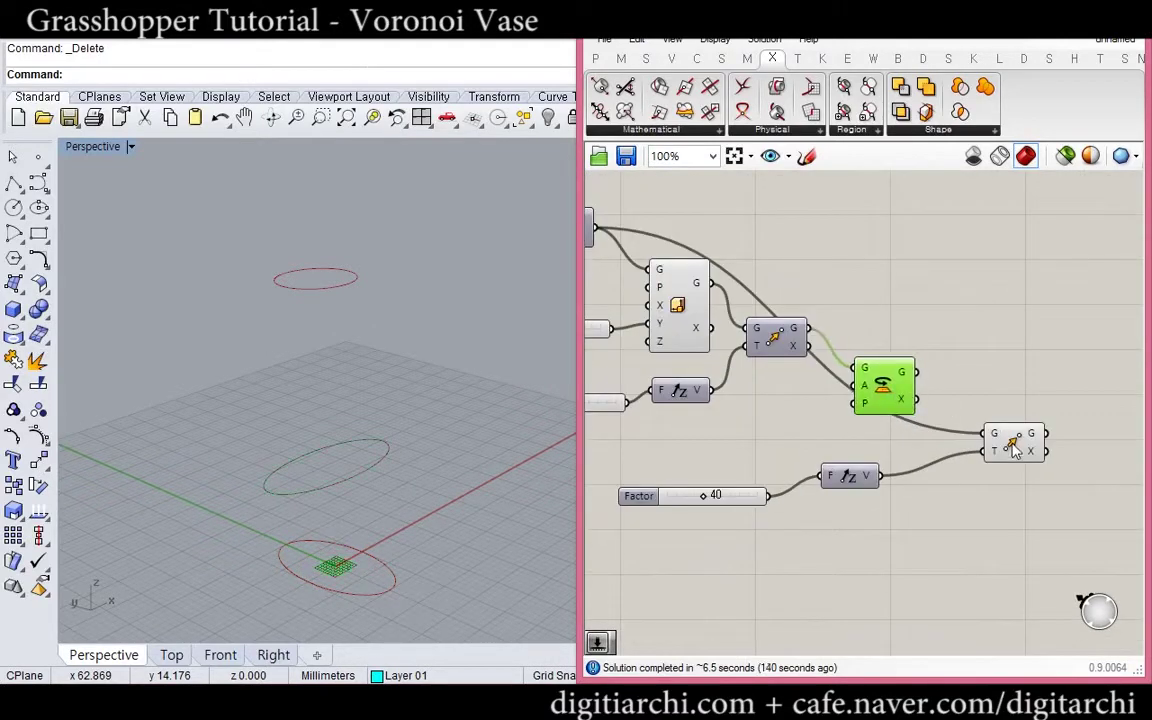
left_click_drag(1012, 443, 971, 446)
left_click_drag(1003, 530, 733, 453)
left_click_drag(956, 457, 897, 482)
Add a Loft component and connect the scaled base, the rotated ellipse and the raised circle as its curves
double_click(995, 405)
type("loft")
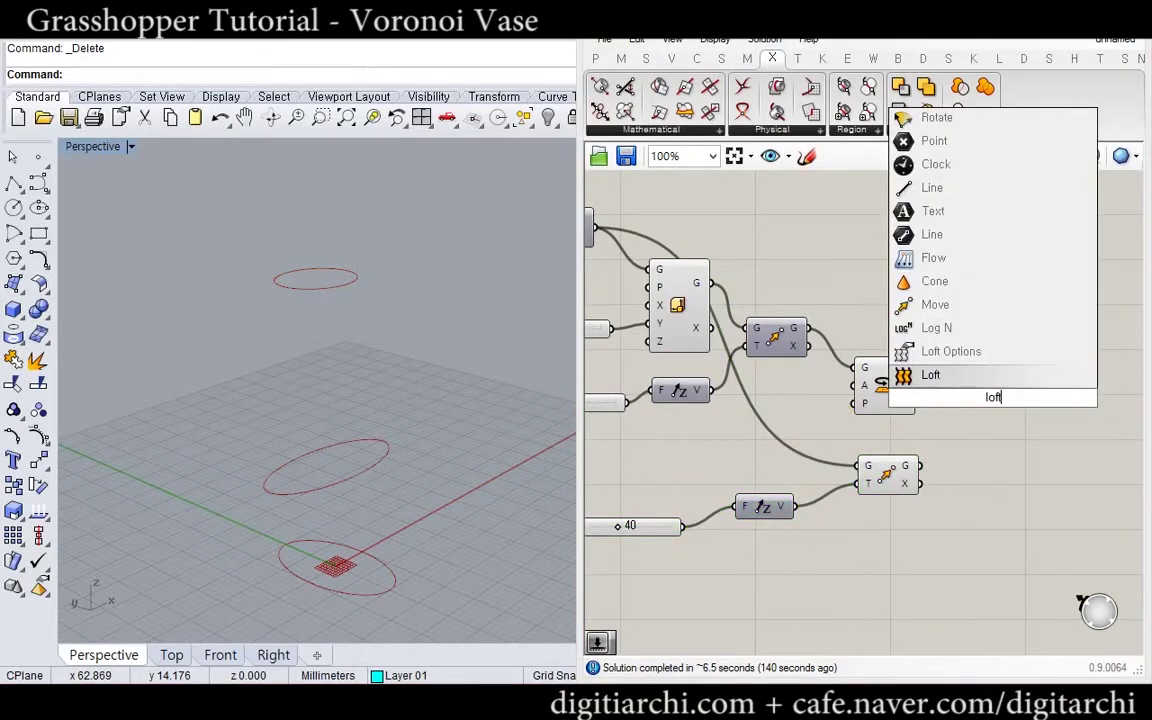
key("Return")
mouse_move(918, 464)
left_mouse_down()
mouse_move(941, 401)
mouse_move(920, 465)
left_mouse_up()
left_click_drag(971, 384, 1040, 372)
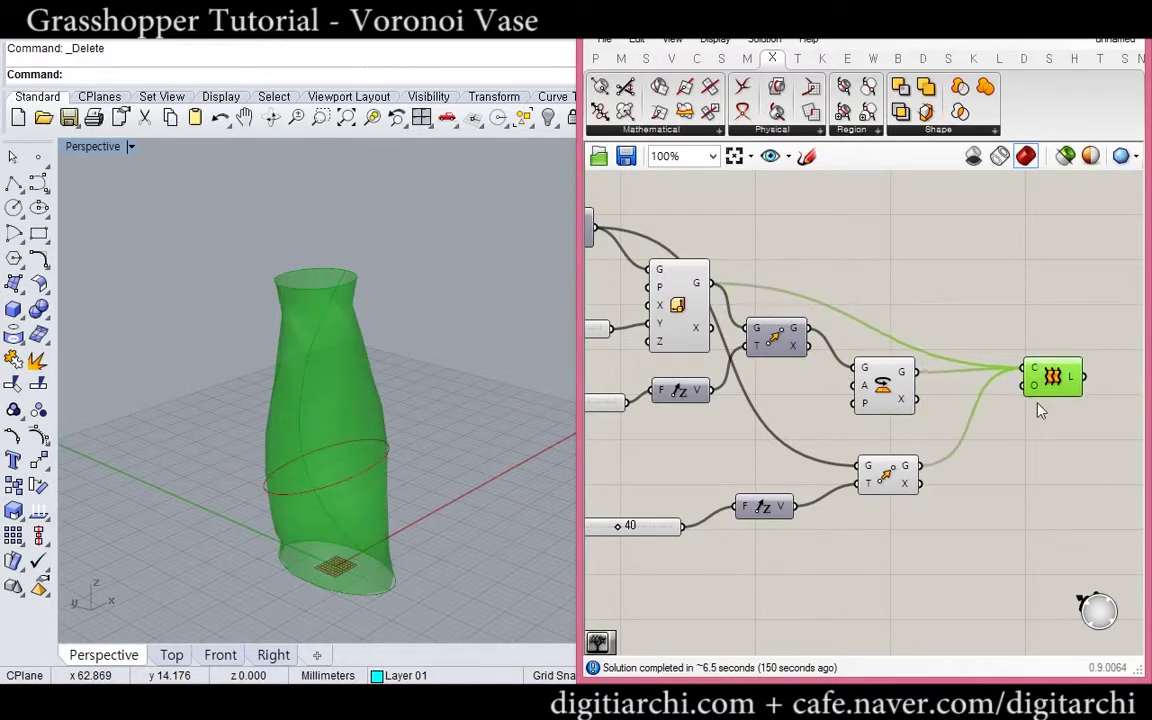
Turn off the preview of all components upstream of the Loft so only the lofted vase is displayed
left_click(1028, 420)
right_click_drag(1004, 438, 925, 411)
scroll(921, 366, "down", 2)
left_click_drag(868, 236, 427, 568)
middle_click(680, 465)
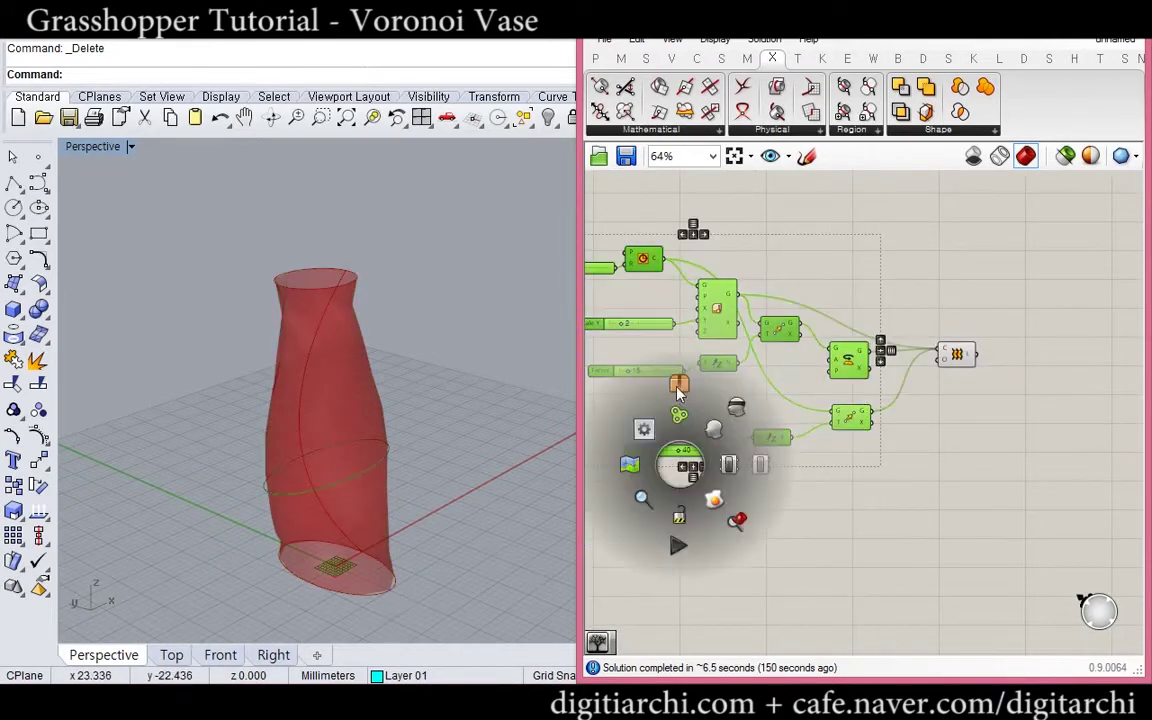
left_click(736, 406)
left_click(895, 418)
Set the preview mesh quality to High Quality
right_click_drag(971, 368, 936, 378)
scroll(934, 377, "up", 4)
left_click_drag(929, 386, 868, 302)
right_click_drag(998, 284, 826, 332)
left_click(828, 337)
left_click(1122, 157)
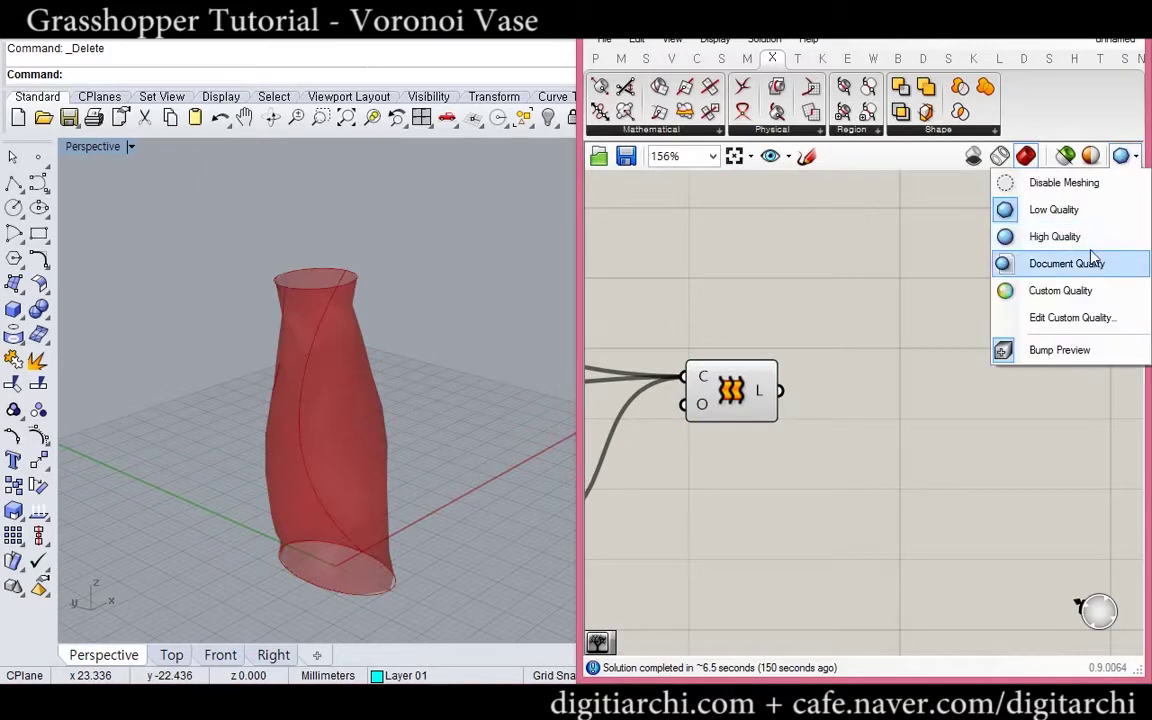
left_click(1080, 237)
right_click_drag(146, 490, 490, 430)
left_click_drag(681, 455, 793, 350)
left_click(797, 449)
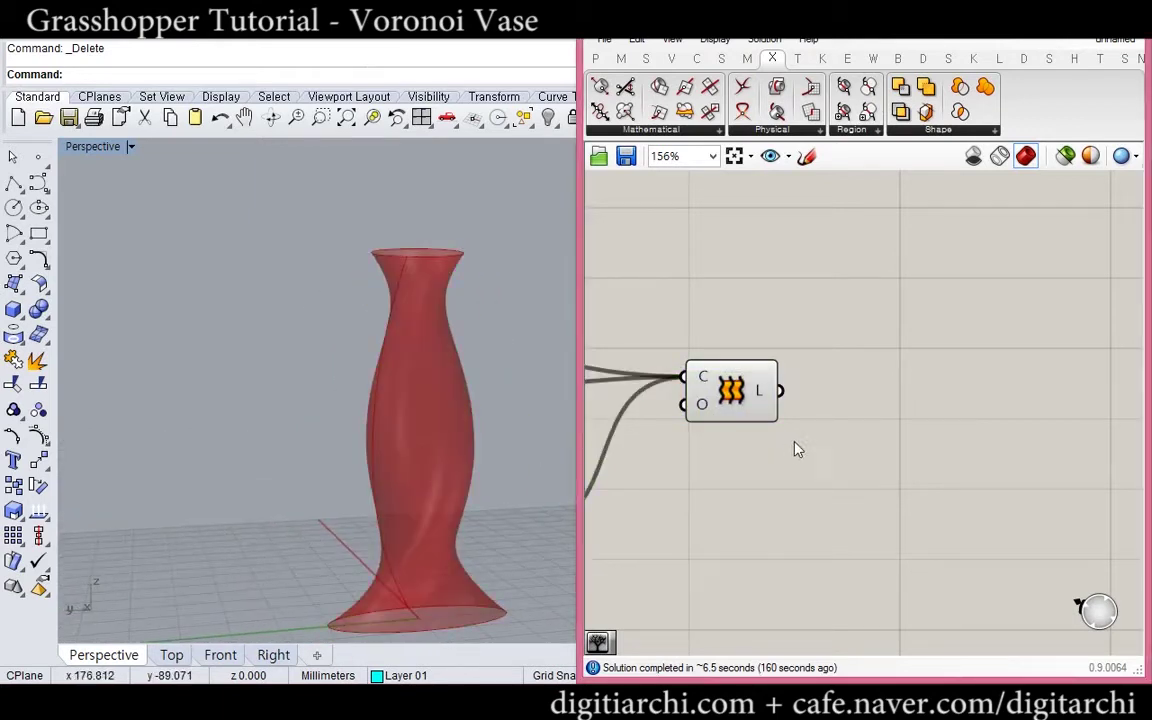
double_click(838, 375)
type("voro")
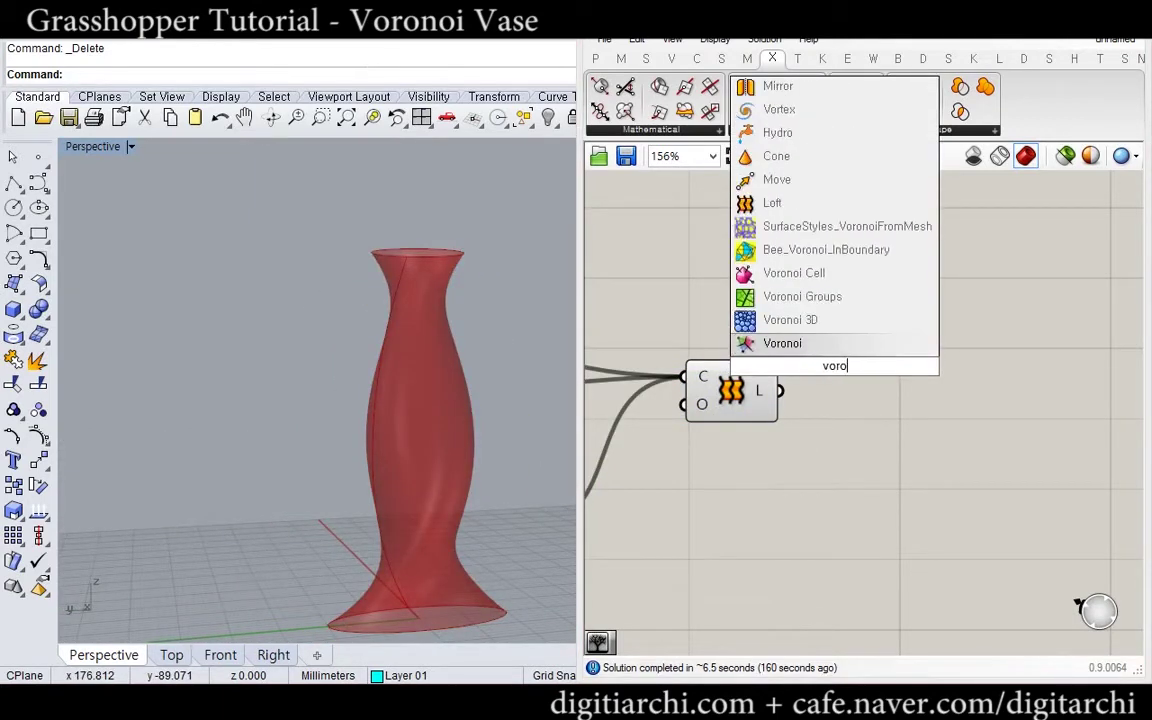
key("Return")
double_click(847, 492)
type("voro")
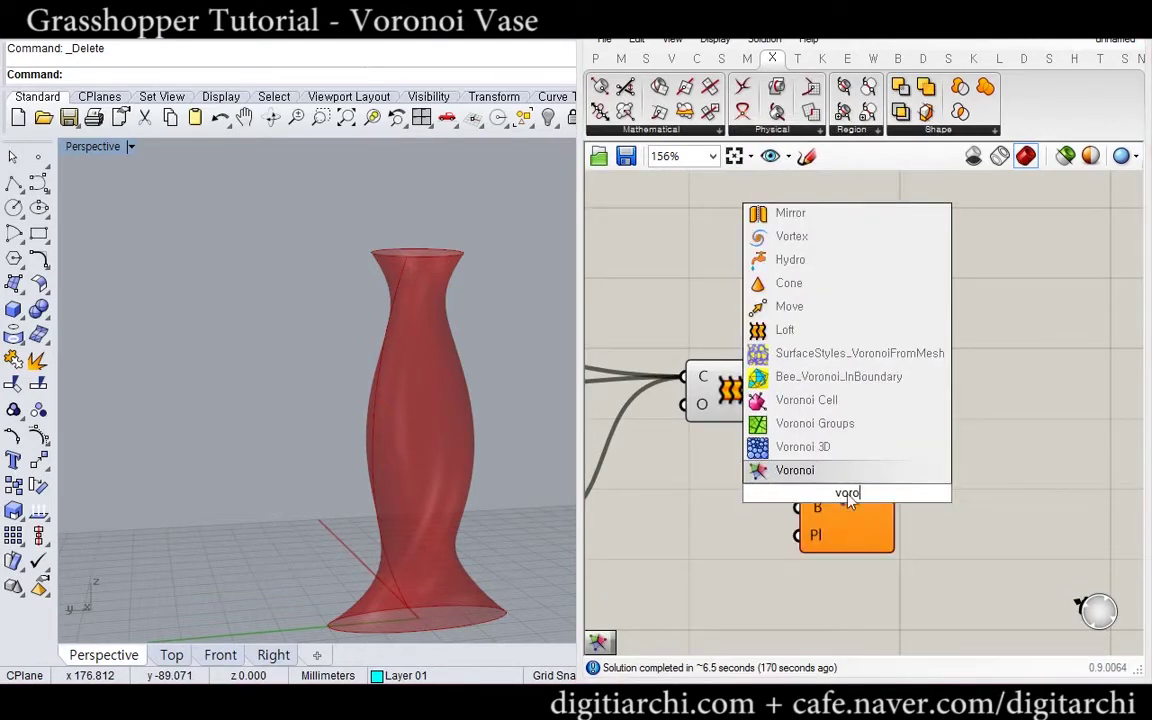
key("Return")
double_click(830, 592)
type("voro")
key("Return")
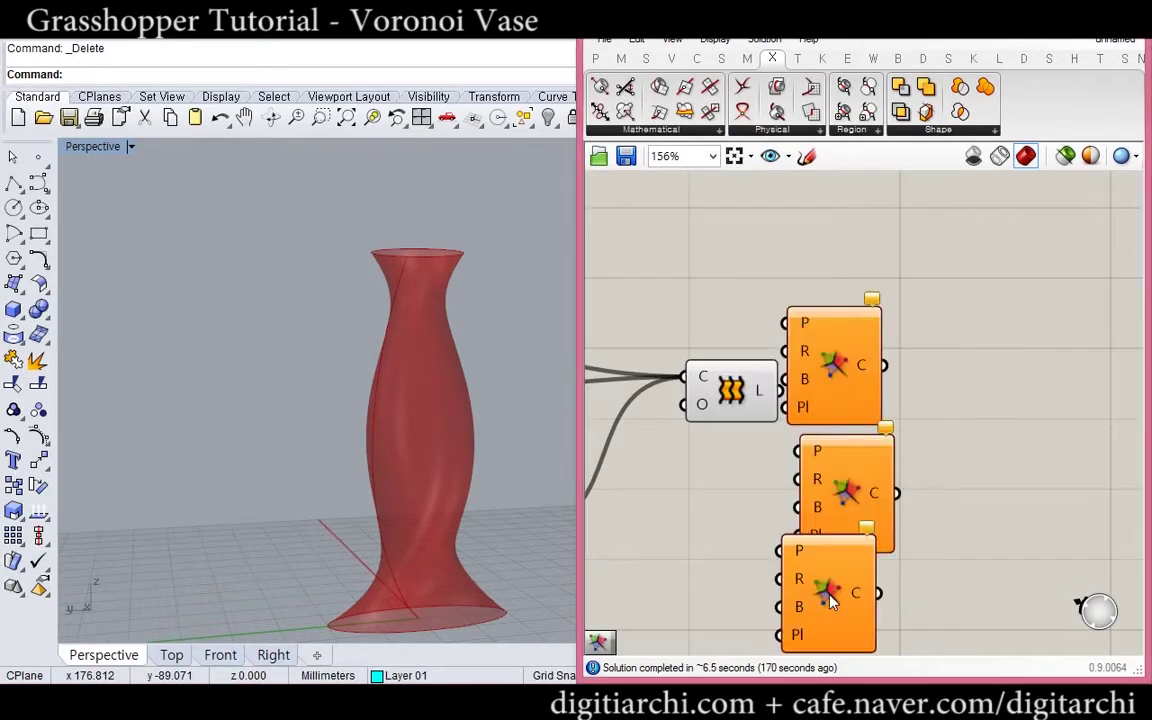
left_click_drag(943, 589, 866, 512)
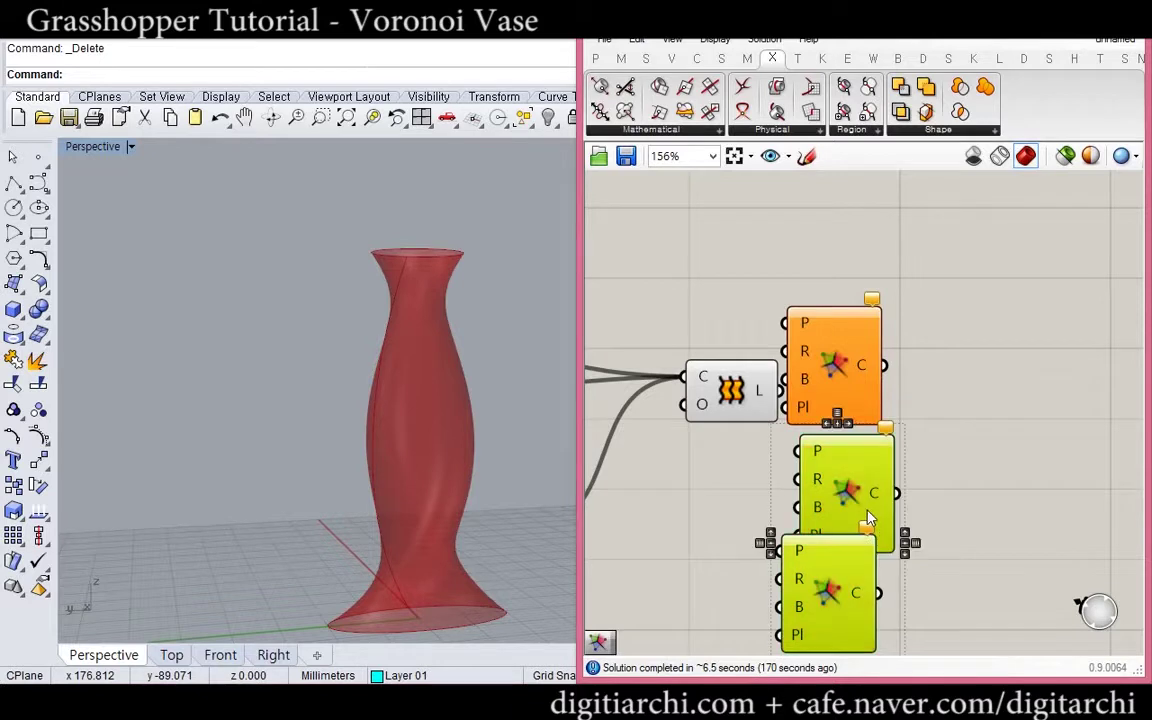
key("Delete")
left_click(847, 368)
key("Delete")
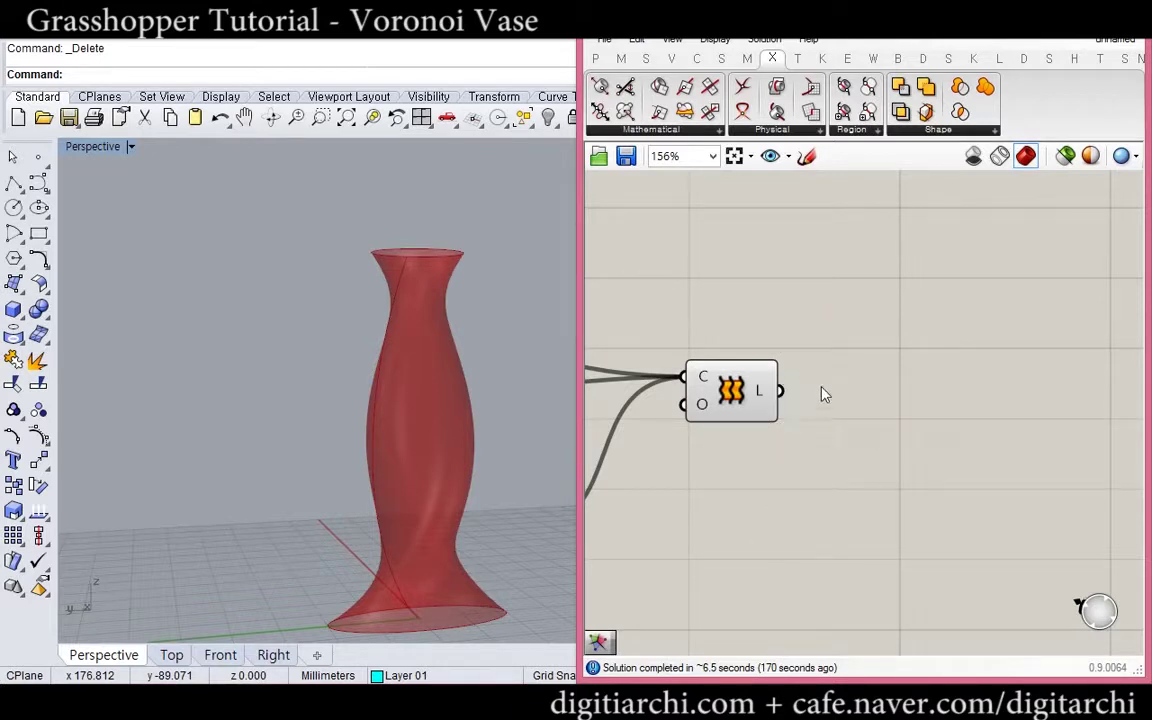
double_click(822, 390)
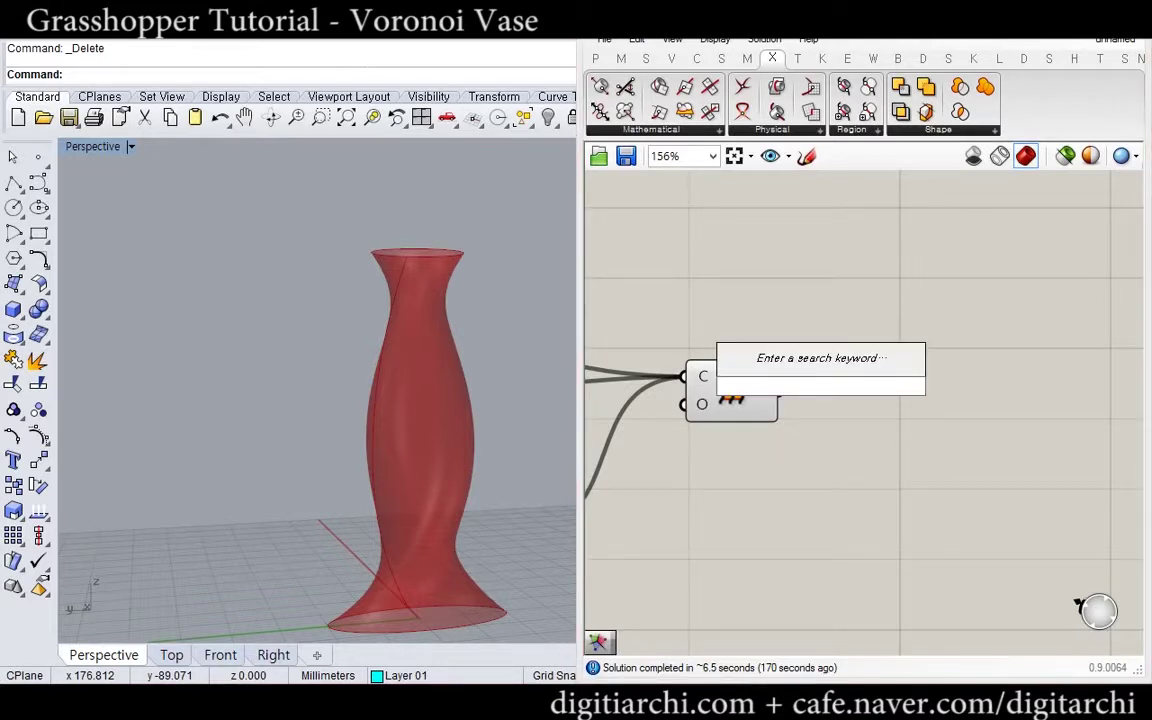
key("Escape")
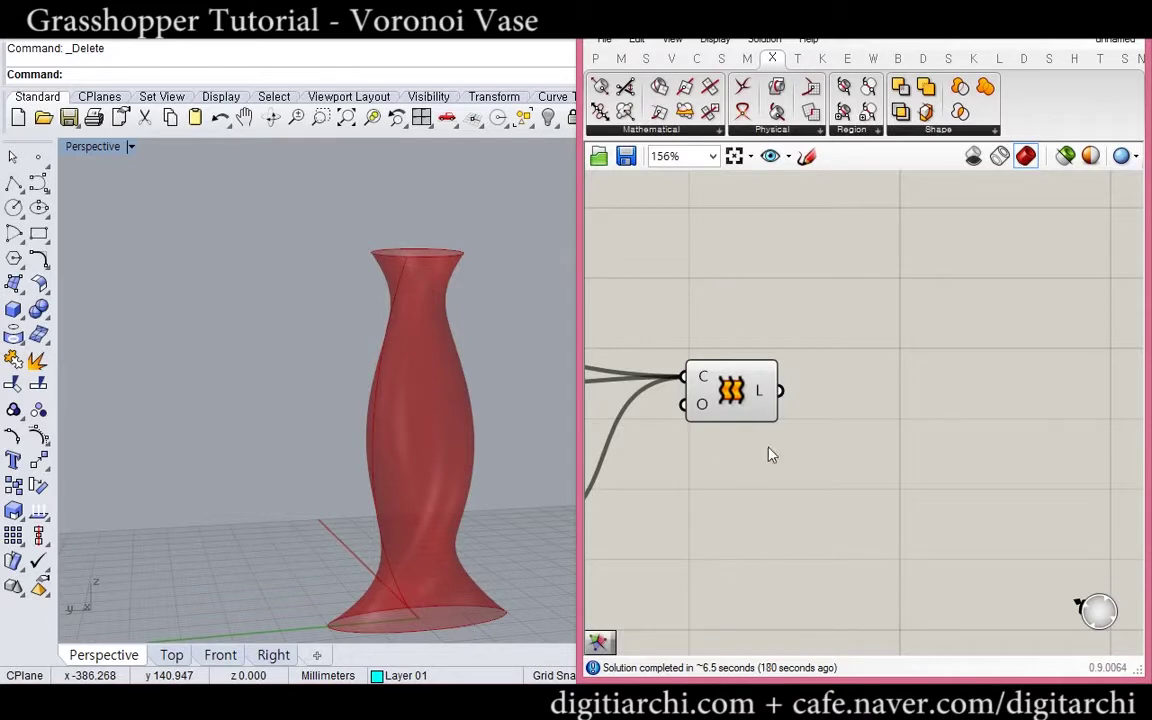
Add a Bounding Box component and connect the Loft output to its content input
right_click_drag(866, 462, 810, 430)
left_click(667, 353)
mouse_move(670, 404)
right_mouse_down()
mouse_move(653, 359)
mouse_move(687, 387)
right_mouse_up()
left_click(645, 387)
right_click_drag(356, 400, 384, 438)
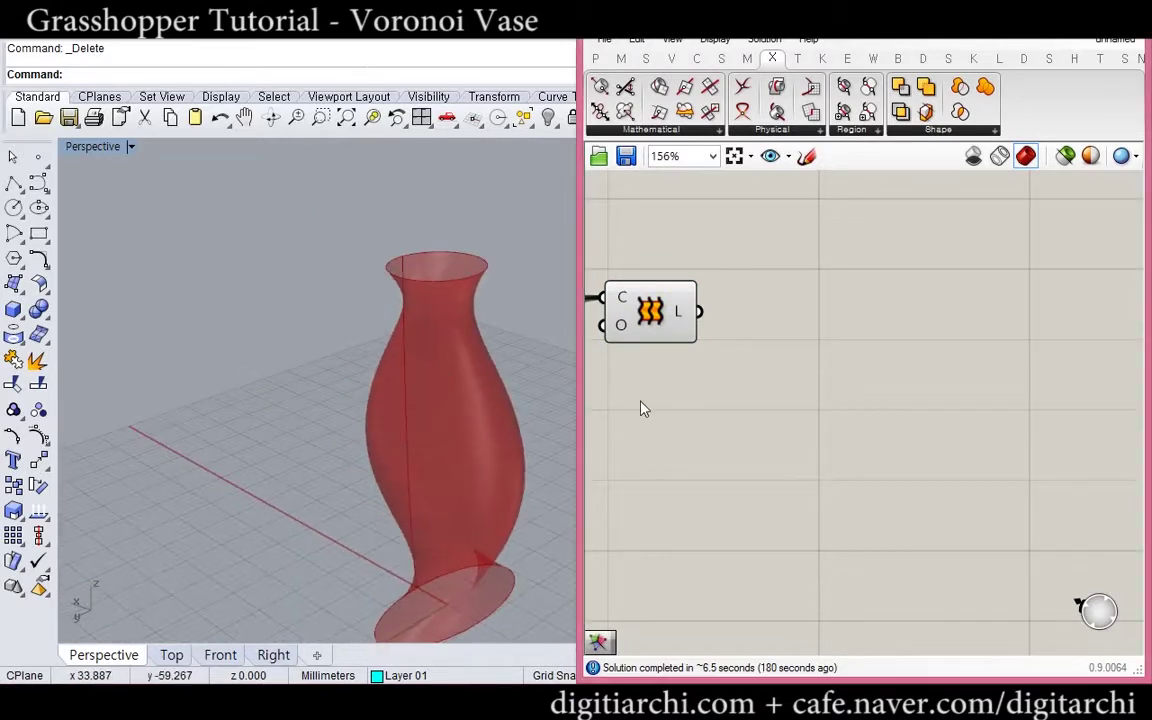
left_click(676, 309)
double_click(804, 352)
double_click(806, 352)
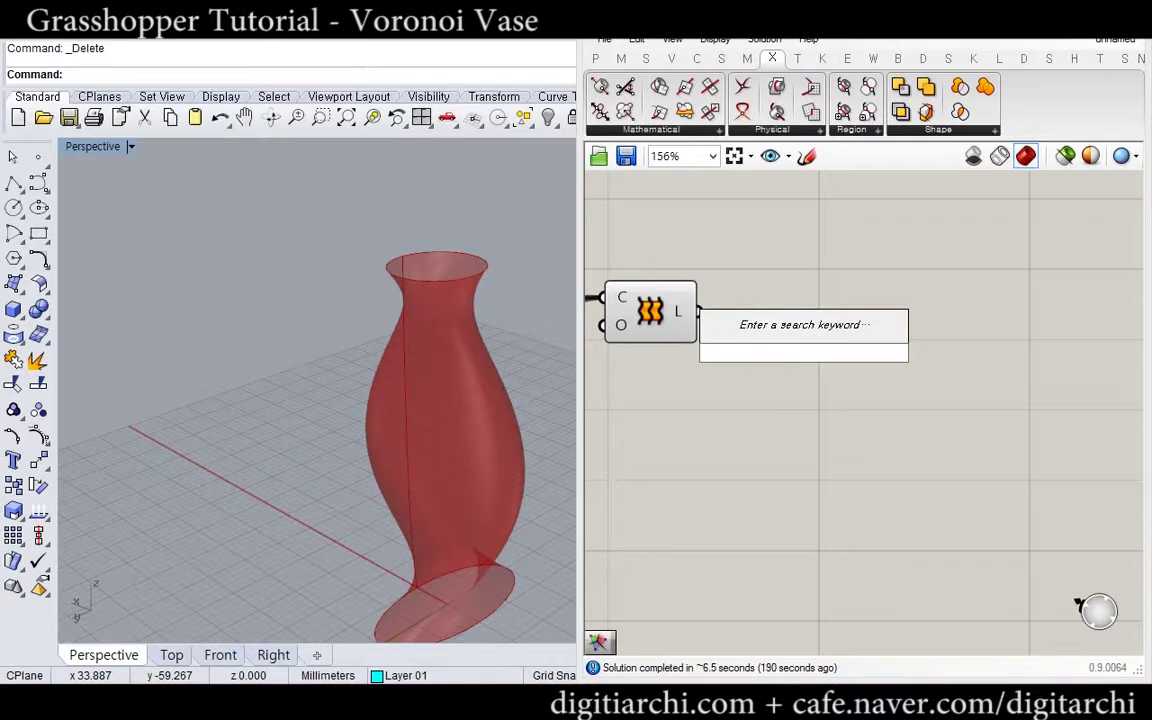
type("bound")
key("Up")
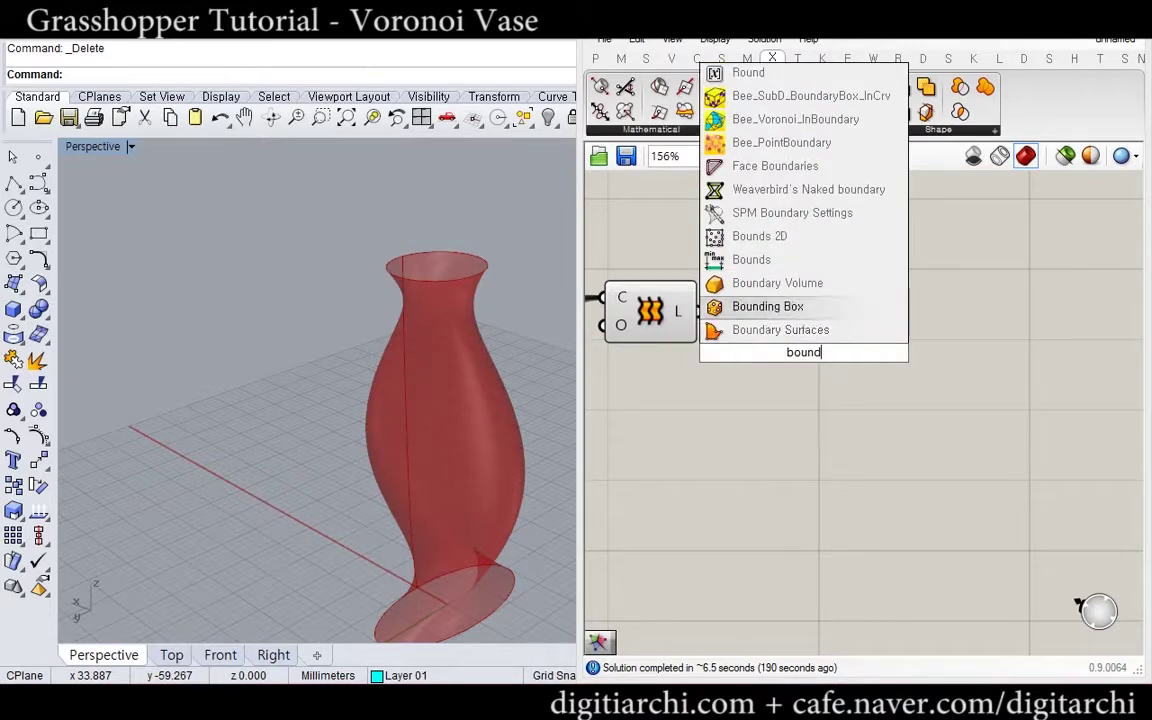
key("Return")
left_click_drag(698, 312, 756, 340)
Add a Scale component and connect the bounding box to its geometry input
double_click(941, 400)
type("sclae")
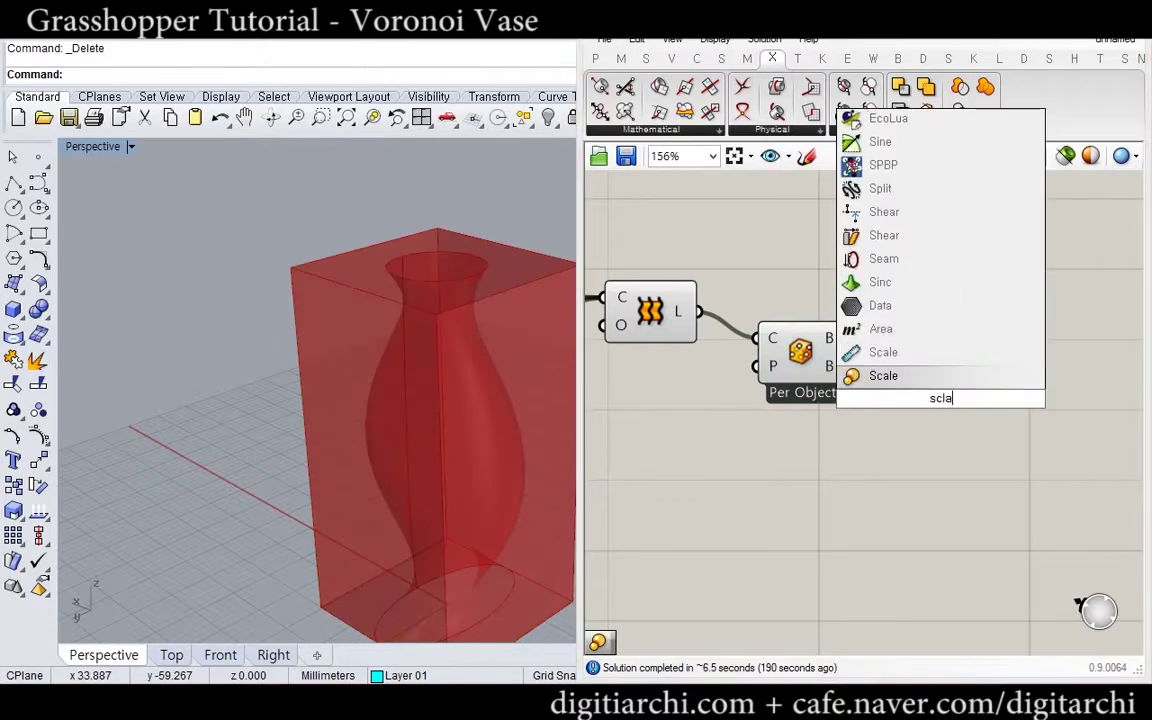
left_click(855, 377)
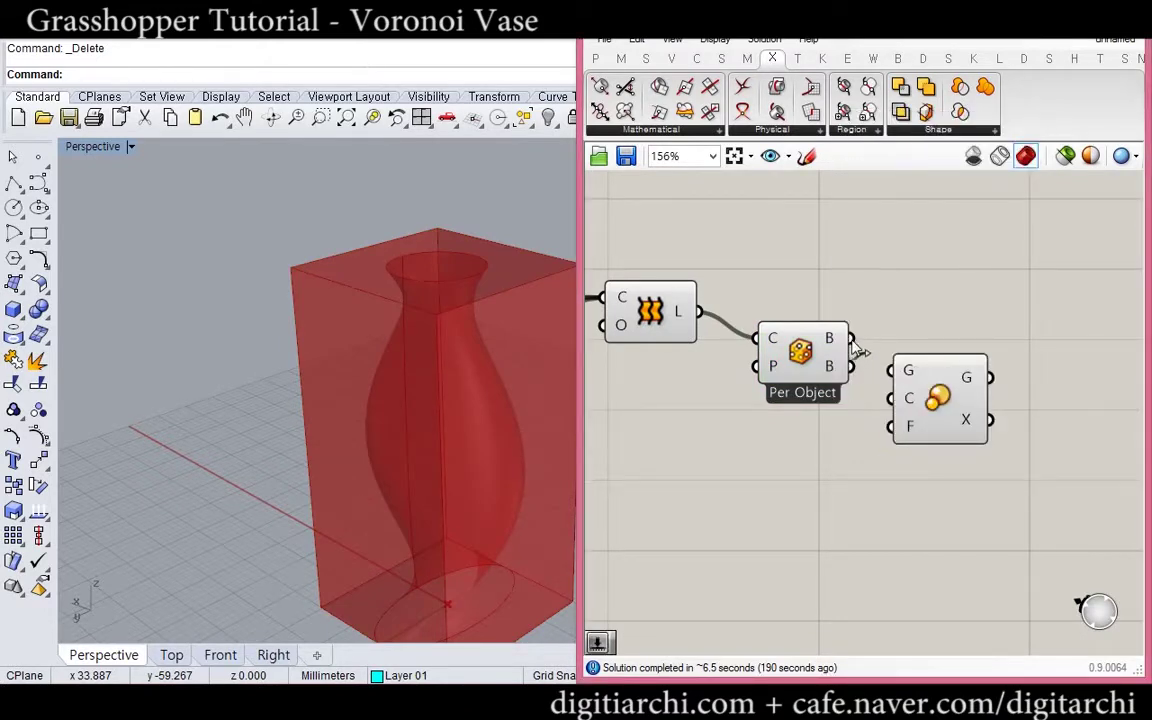
left_click_drag(851, 338, 891, 370)
Create a number slider set to 1.3 and connect it to the bounding box Scale component's factor
double_click(698, 413)
type("1")
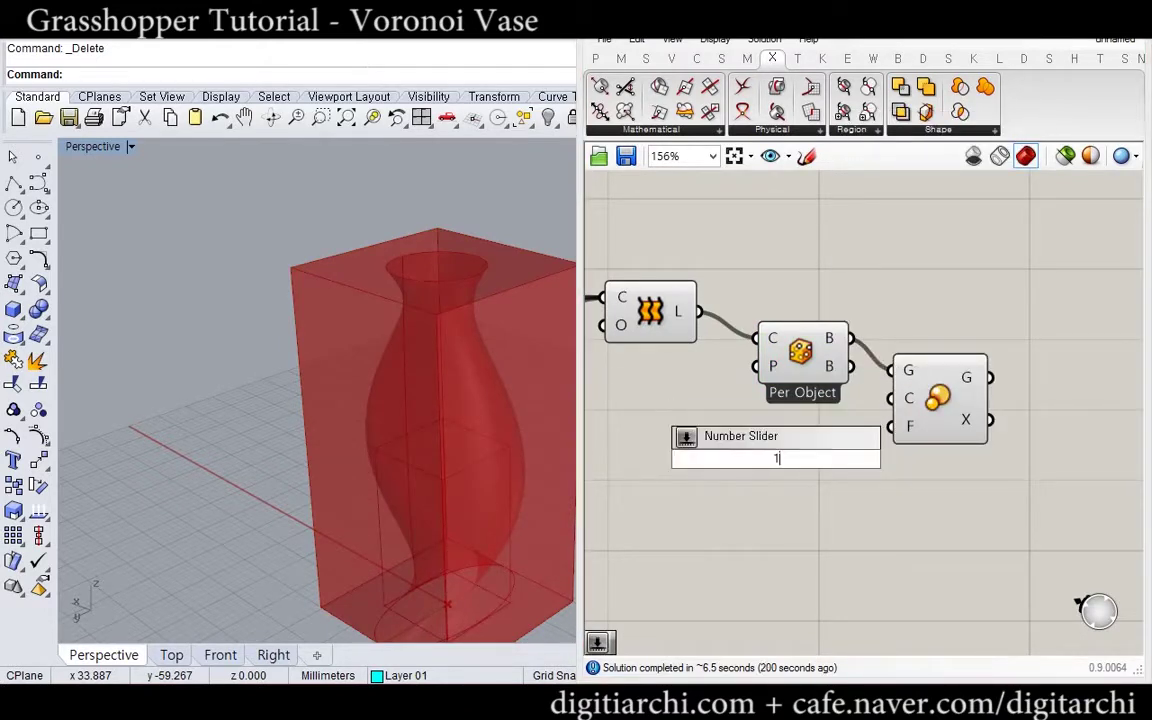
type(".3")
left_click(832, 444)
left_click_drag(832, 447, 808, 434)
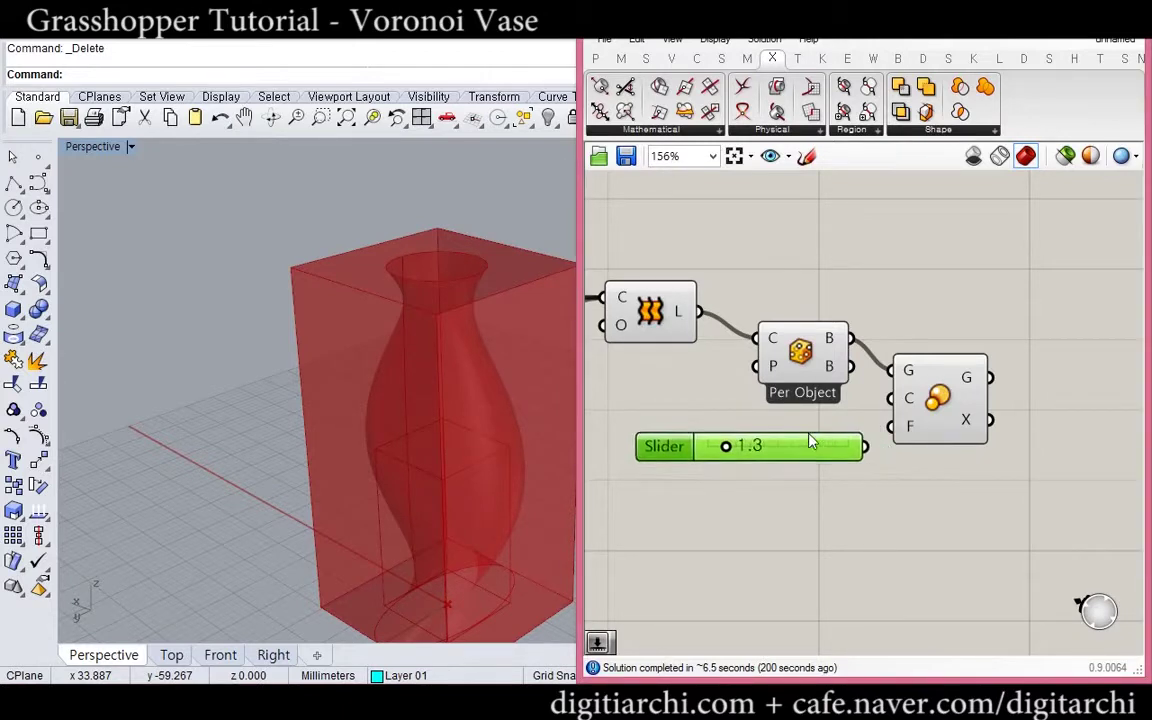
left_click_drag(891, 427, 868, 447)
right_click_drag(554, 408, 507, 405, "shift")
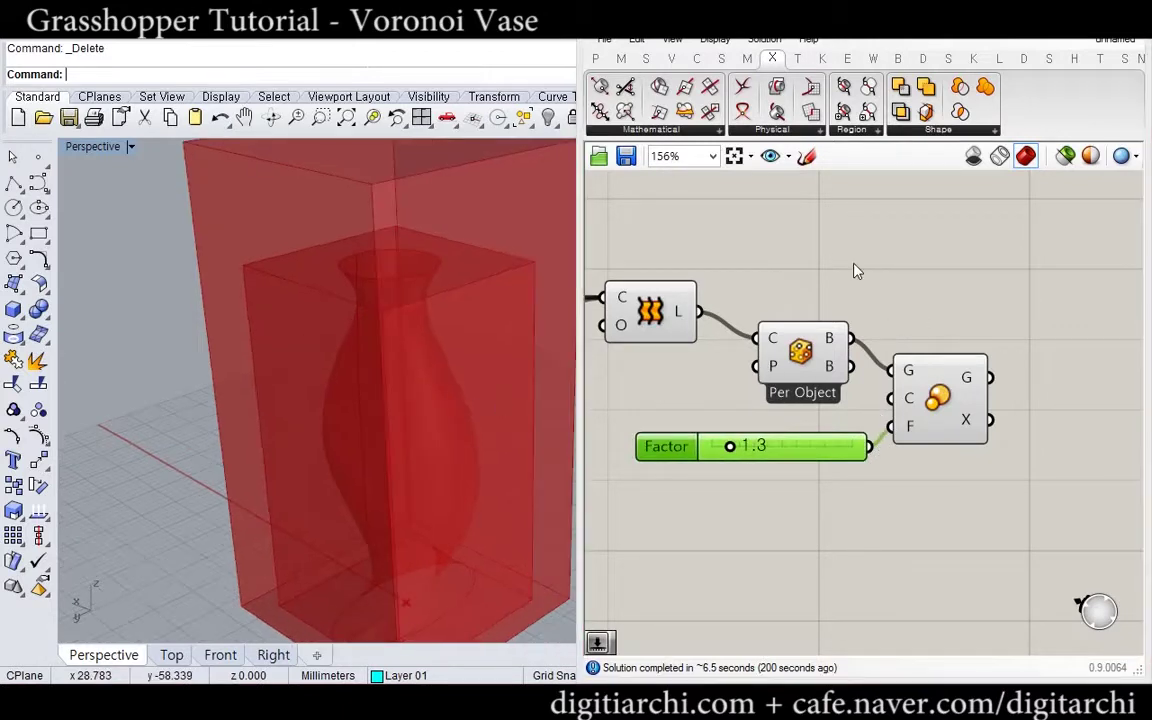
Turn off the preview of the Bounding Box component
left_click(800, 371)
middle_click(800, 373)
left_click(854, 317)
left_click(930, 328)
Add a Populate Geometry component and connect the lofted vase surface to its geometry input
right_click_drag(930, 328, 845, 354)
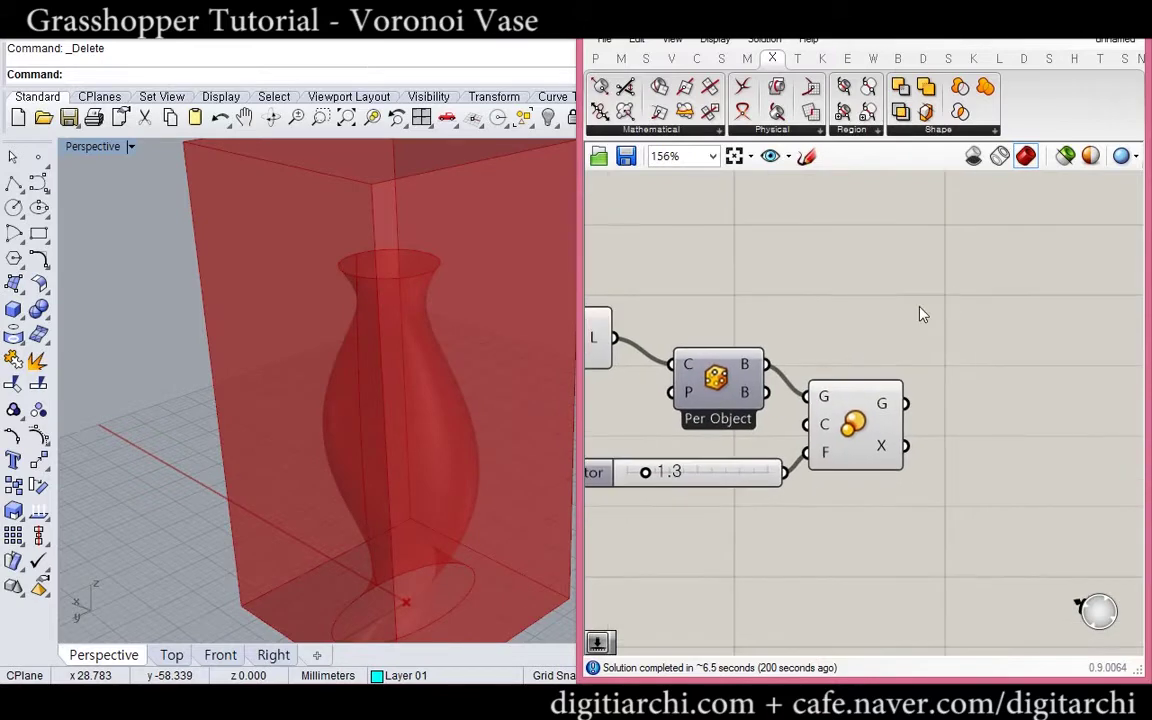
double_click(919, 309)
type("pop")
key("BackSpace")
key("BackSpace")
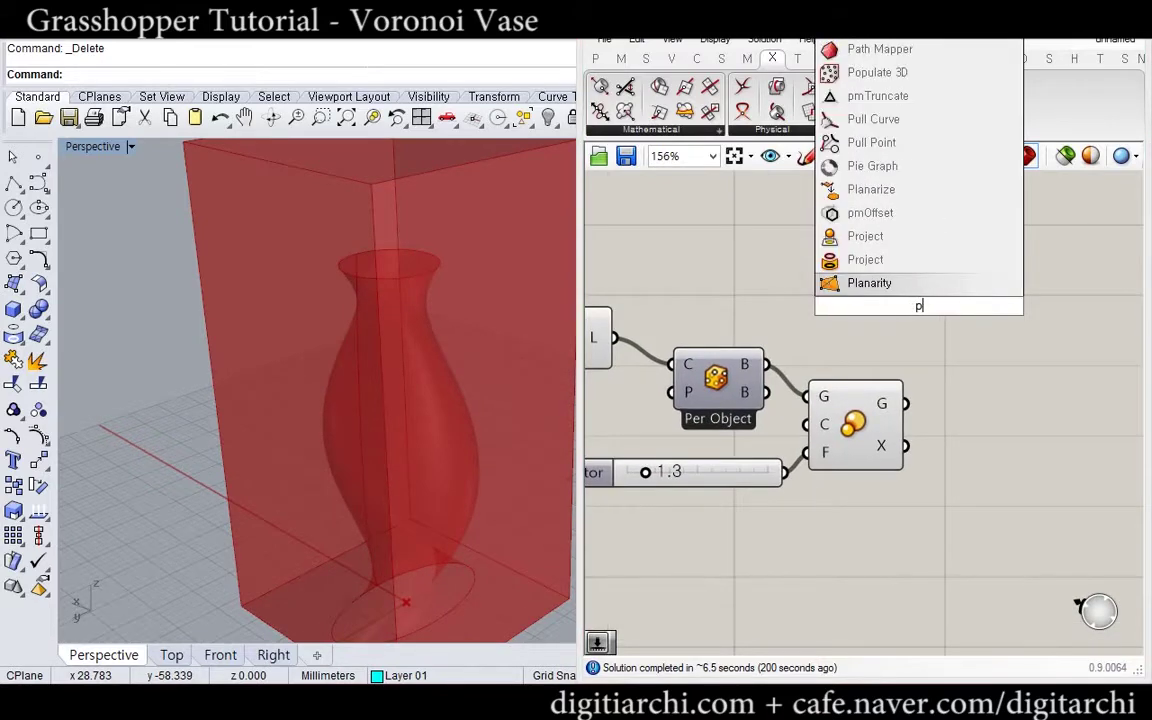
type("opgeo")
key("Return")
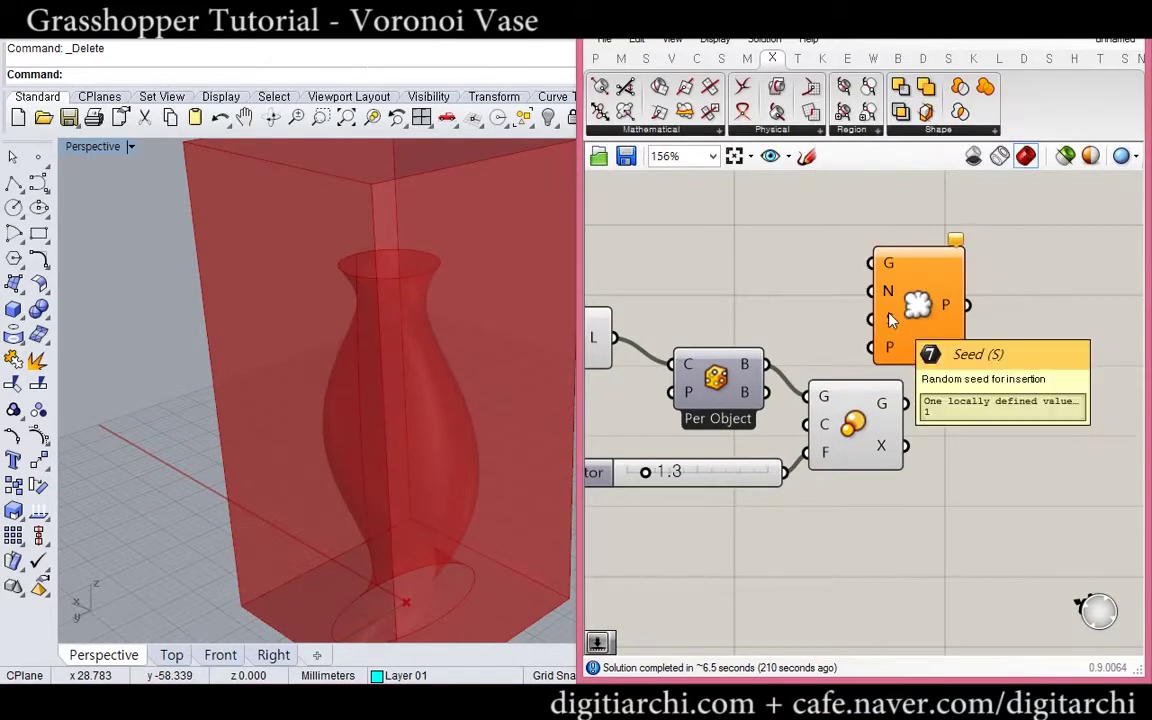
right_click_drag(889, 313, 929, 337)
left_click_drag(914, 288, 661, 361)
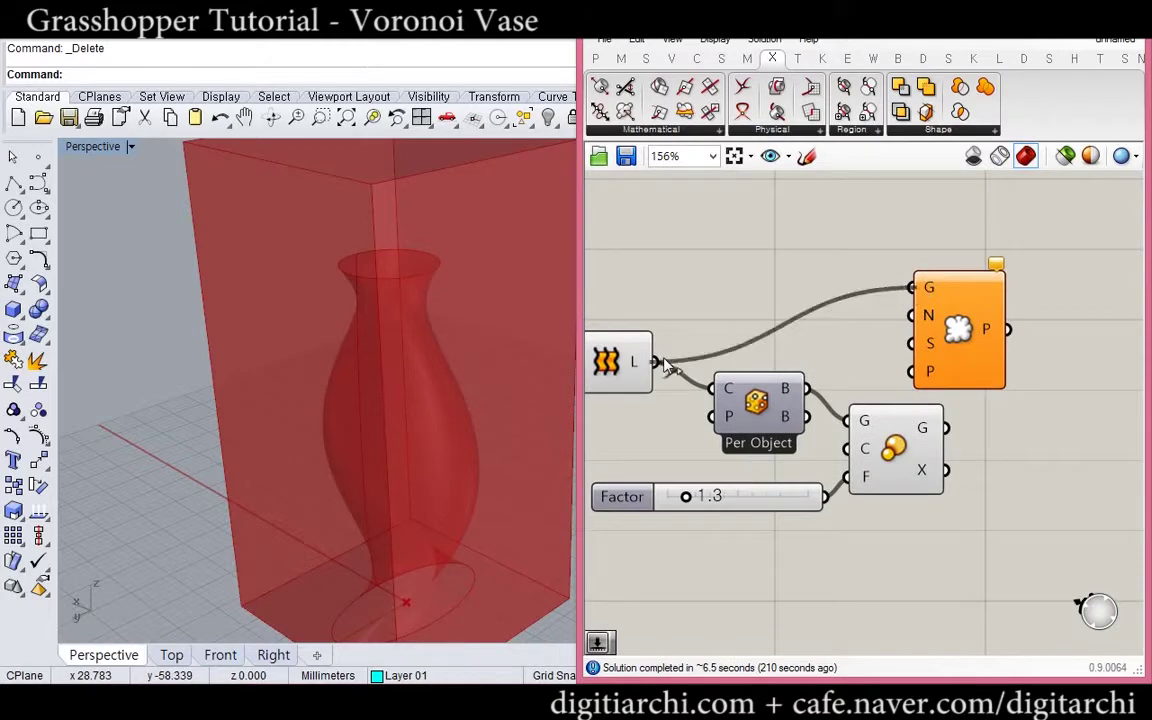
Reposition the Populate Geometry component directly above the Scale component
right_click_drag(372, 408, 406, 379)
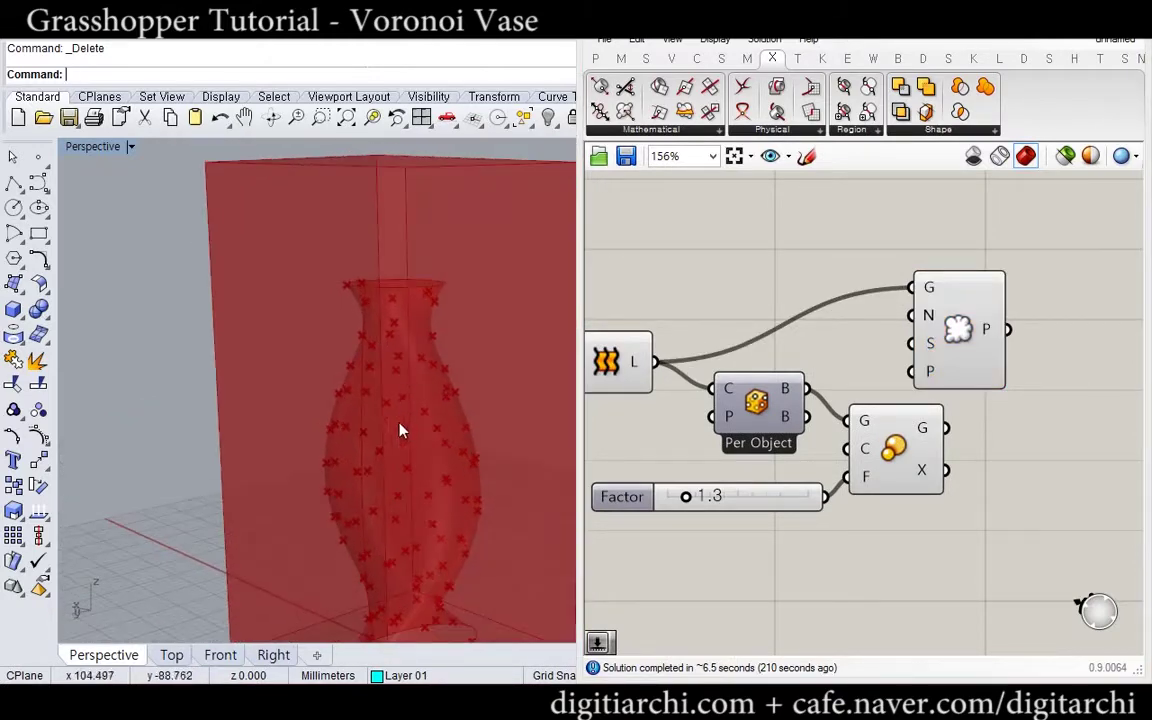
scroll(401, 429, "down", 5)
scroll(388, 571, "up", 5)
scroll(383, 483, "down", 4)
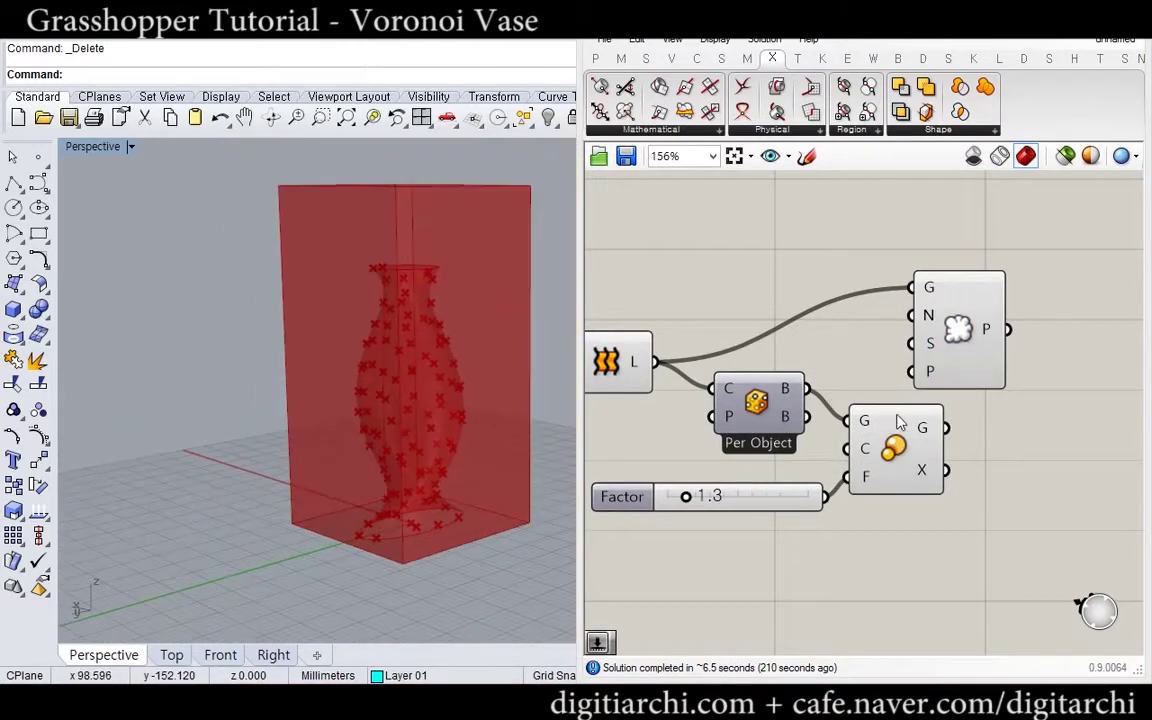
right_click_drag(1018, 382, 928, 373)
left_click_drag(868, 349, 817, 324)
left_click(952, 390)
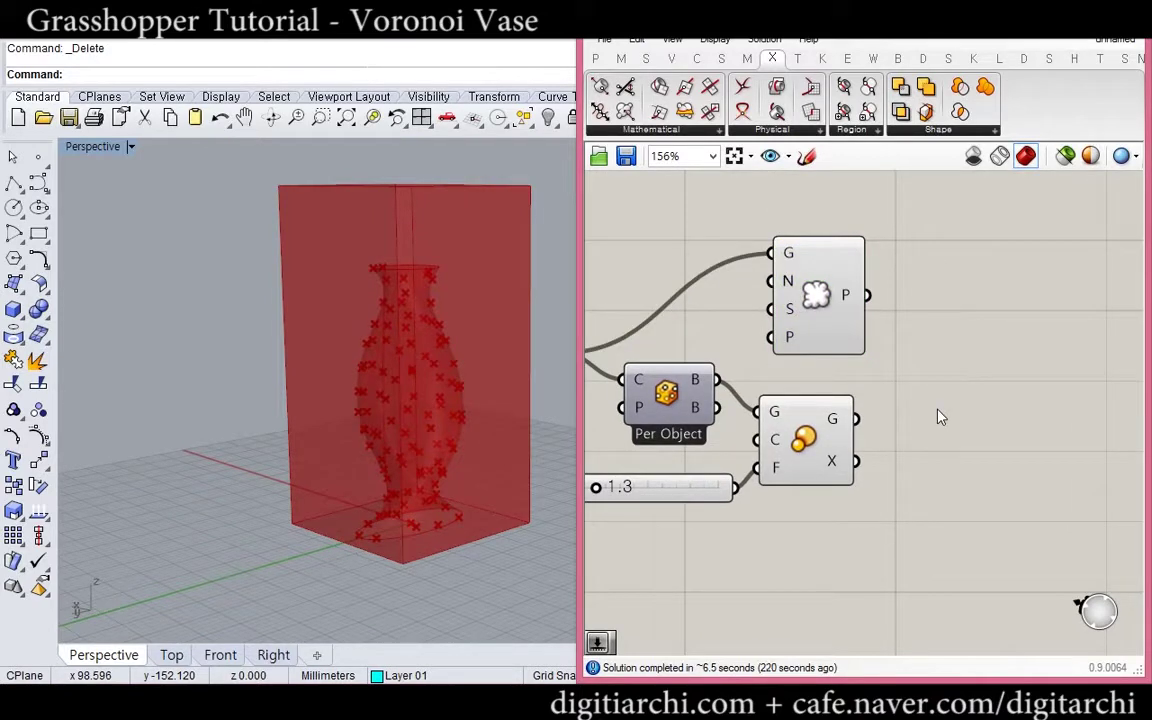
left_click_drag(830, 309, 821, 308)
left_click(913, 359)
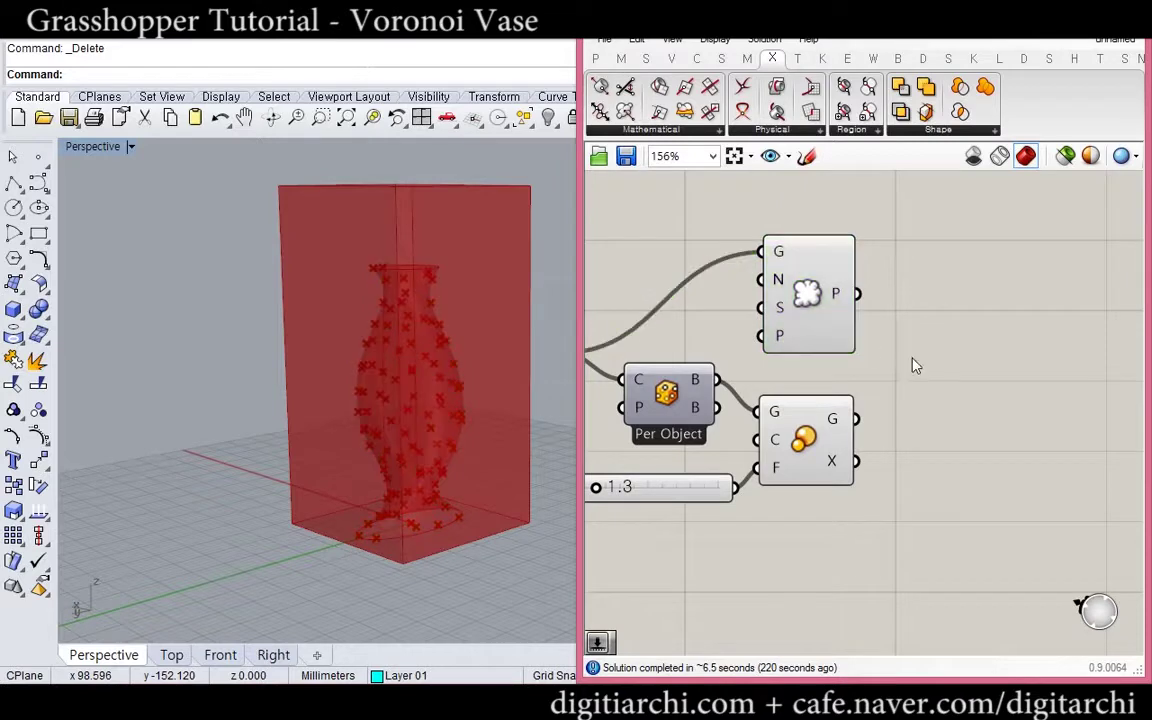
Add a Voronoi 3D component with the populated points as its points and the scaled bounding box as its boundary
double_click(913, 366)
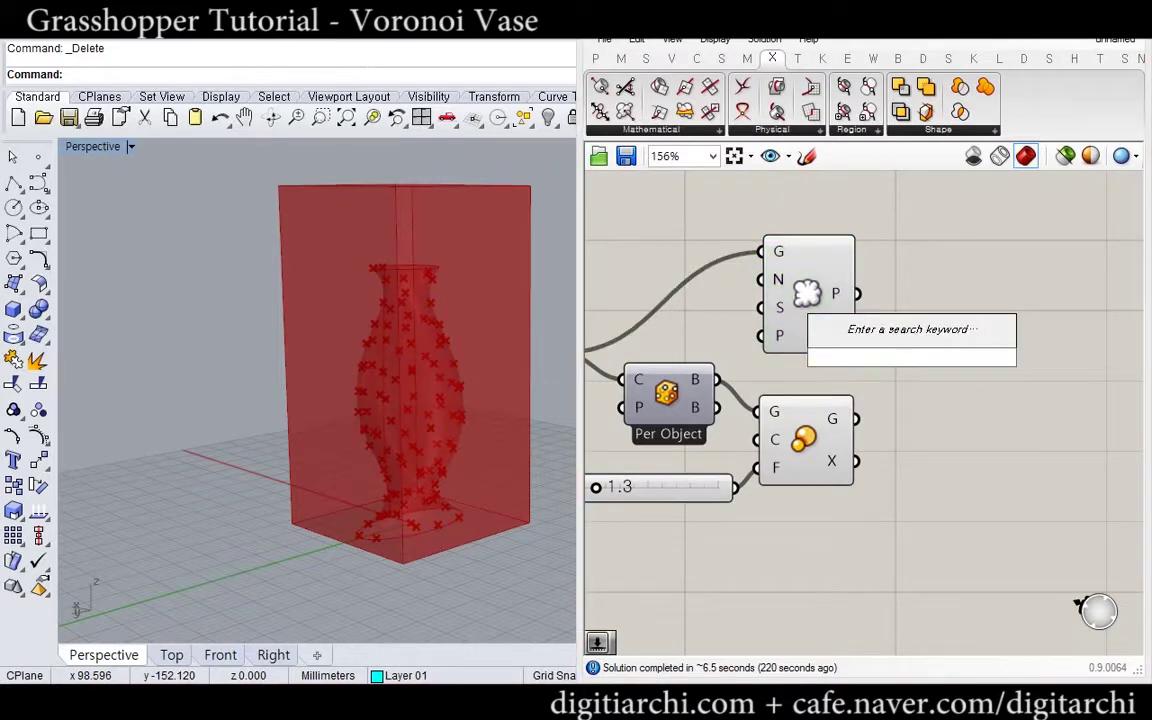
type("vo")
key("Return")
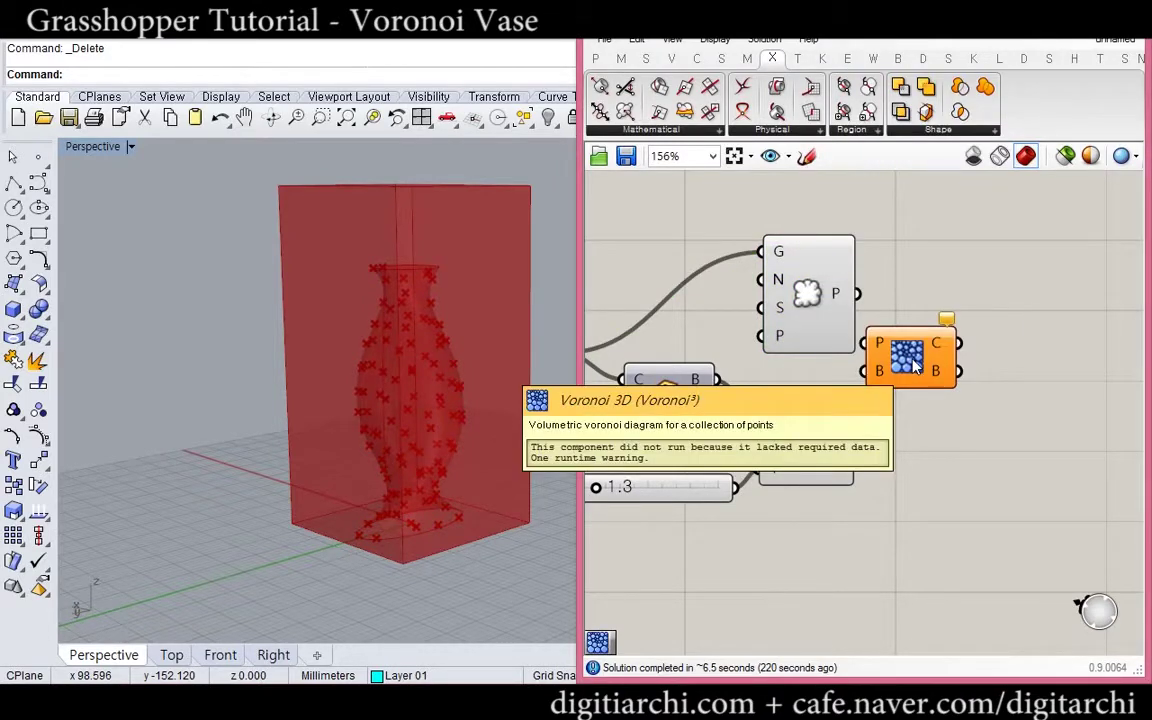
left_click_drag(915, 366, 862, 314)
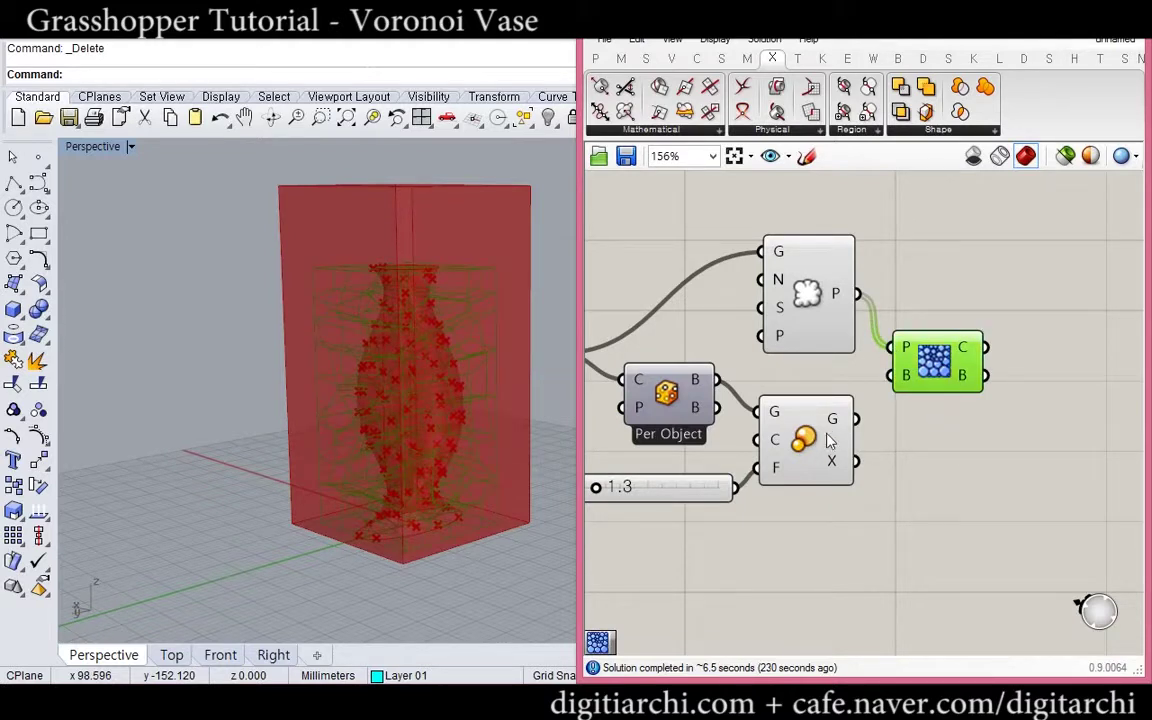
left_click_drag(857, 419, 905, 375)
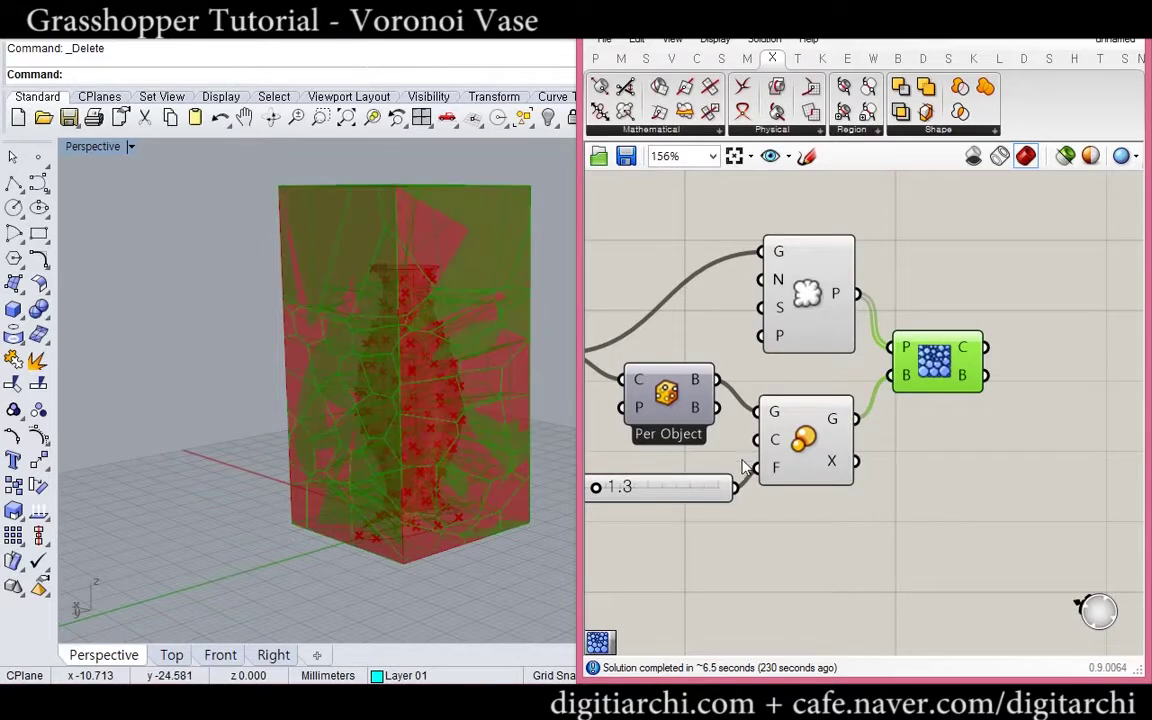
left_click(1106, 460)
right_click_drag(1079, 464, 929, 474)
double_click(909, 426)
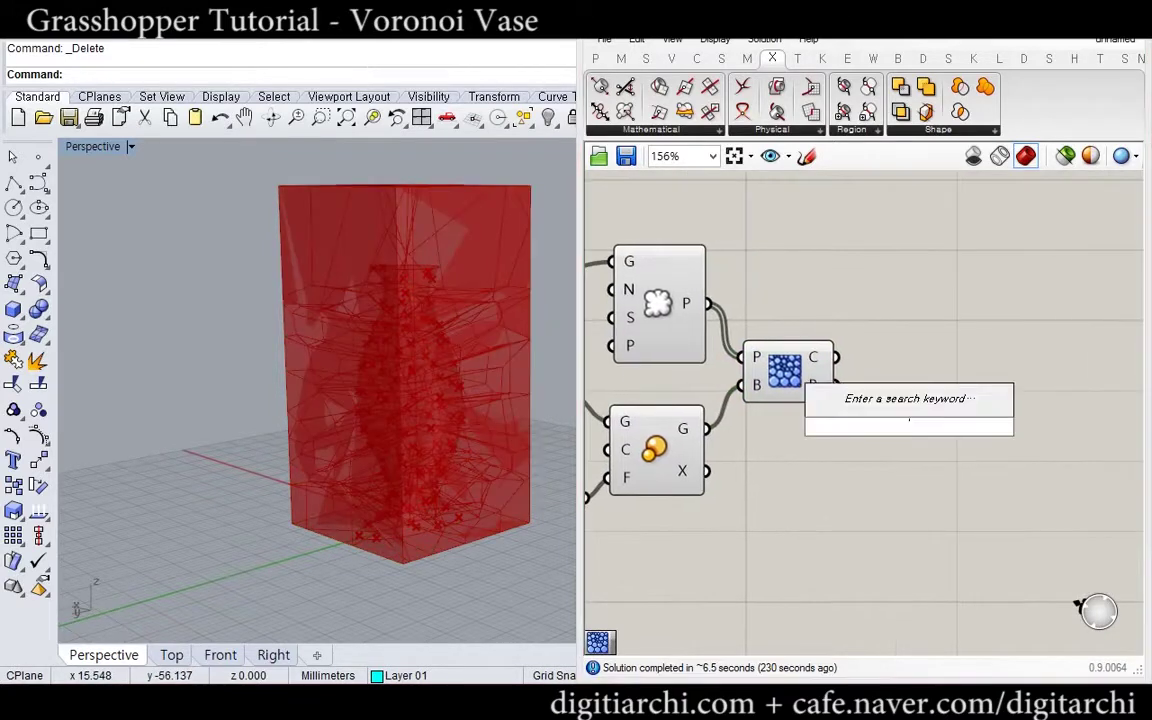
type("surface")
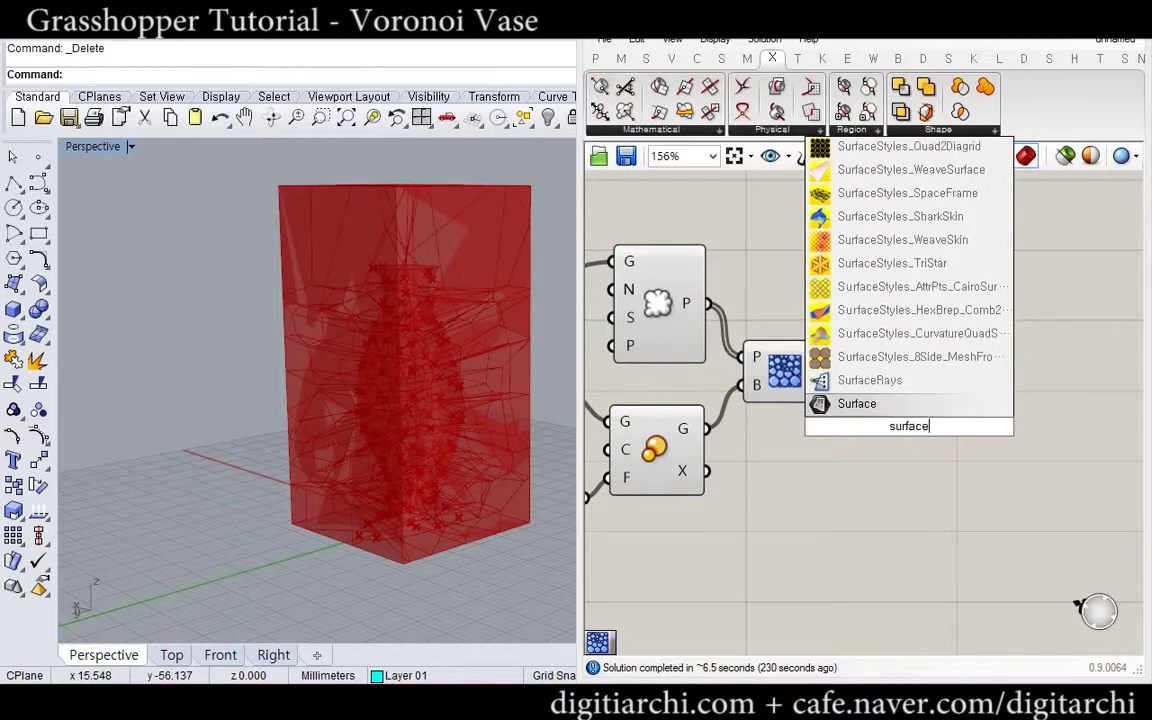
type("split")
key("Return")
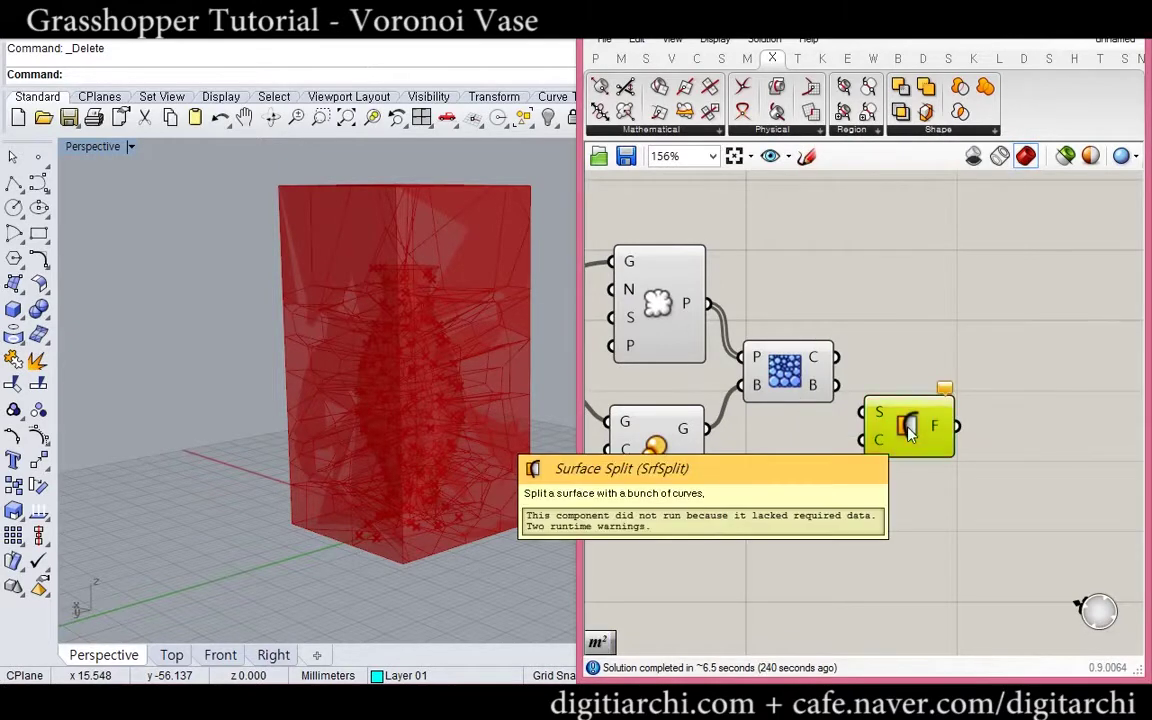
left_click(823, 371)
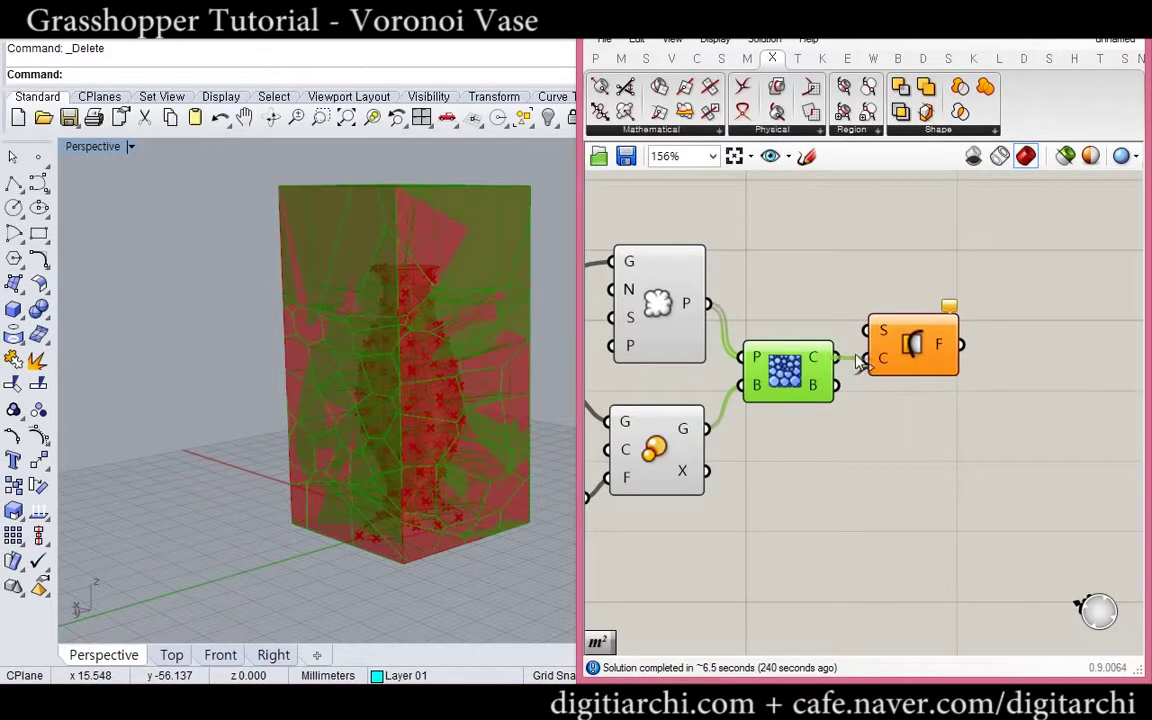
mouse_move(821, 370)
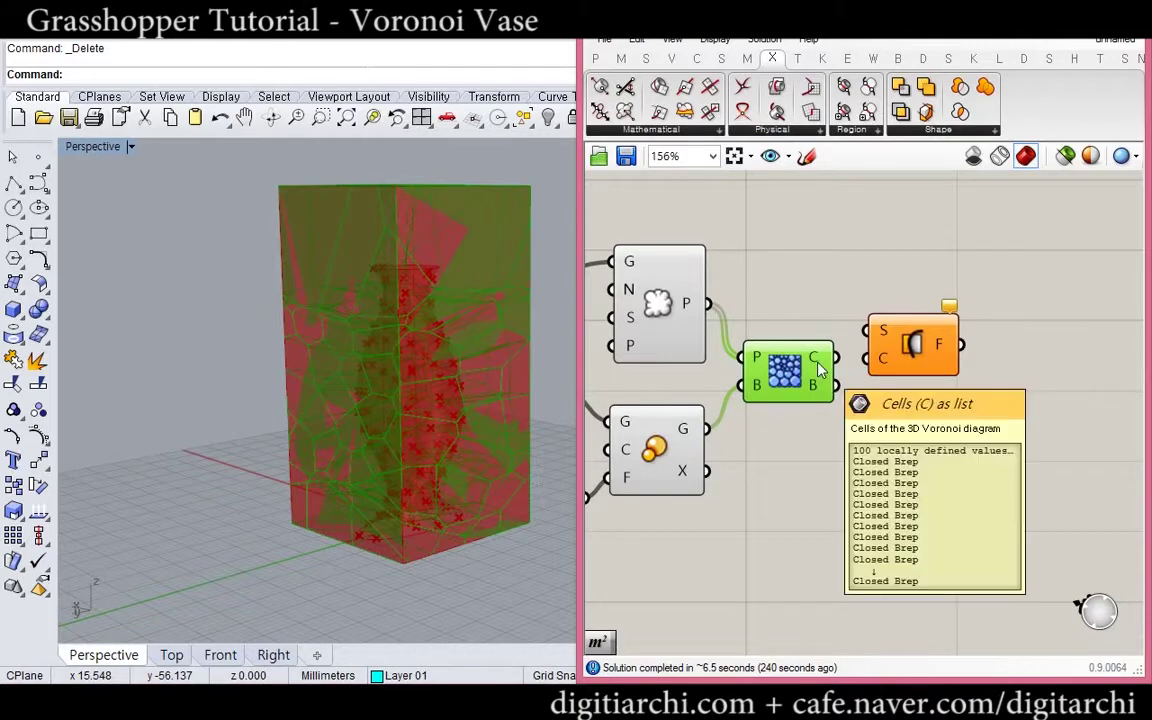
left_click_drag(889, 360, 928, 318)
right_click_drag(882, 310, 929, 376)
key("Delete")
double_click(897, 340)
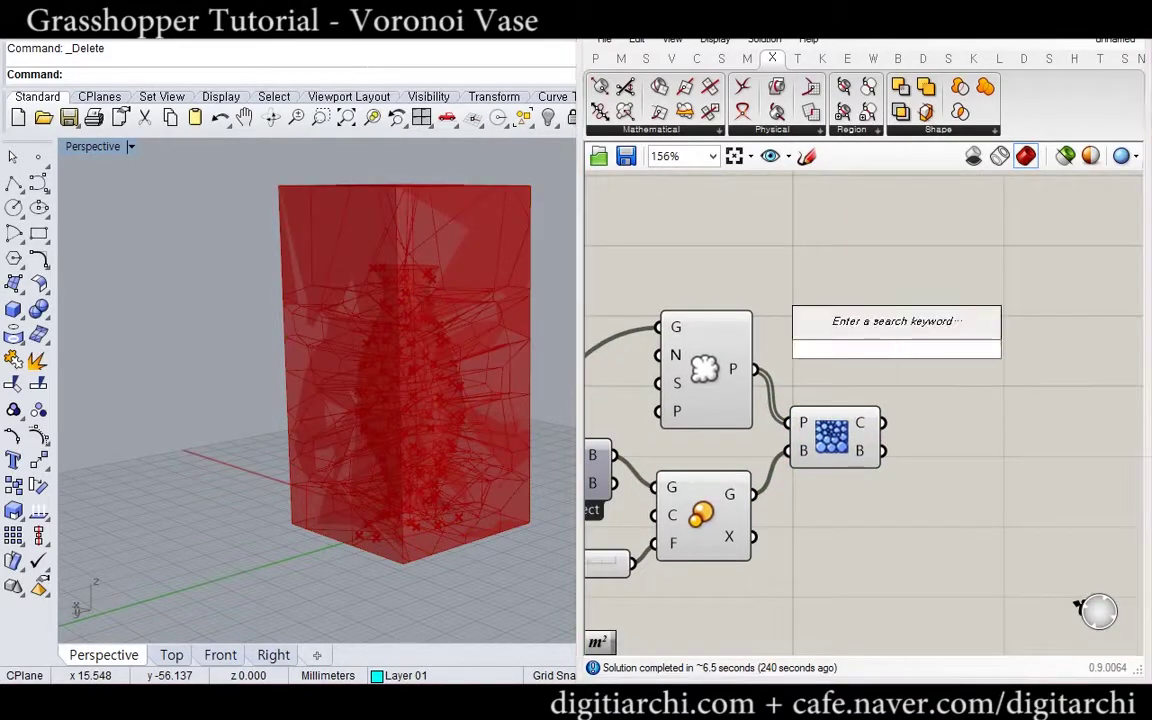
left_click(758, 298)
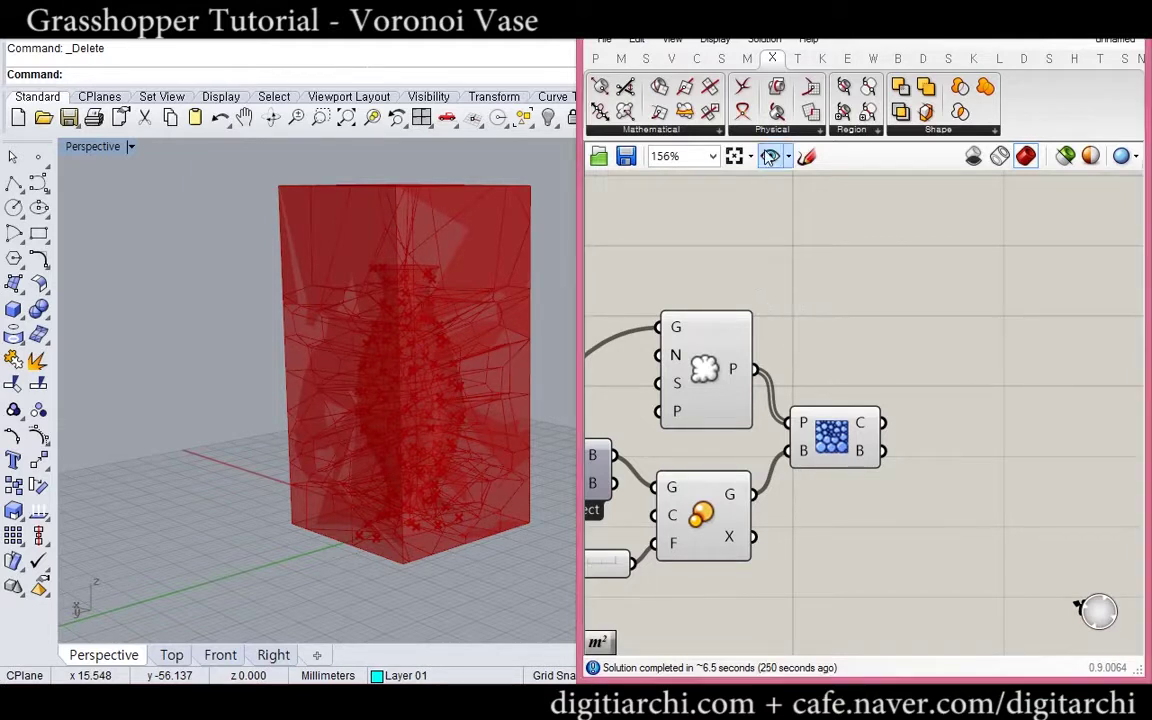
Add a Brep | Brep intersection component with the lofted vase surface as A and the Voronoi 3D cells as B
left_click_drag(777, 90, 952, 328)
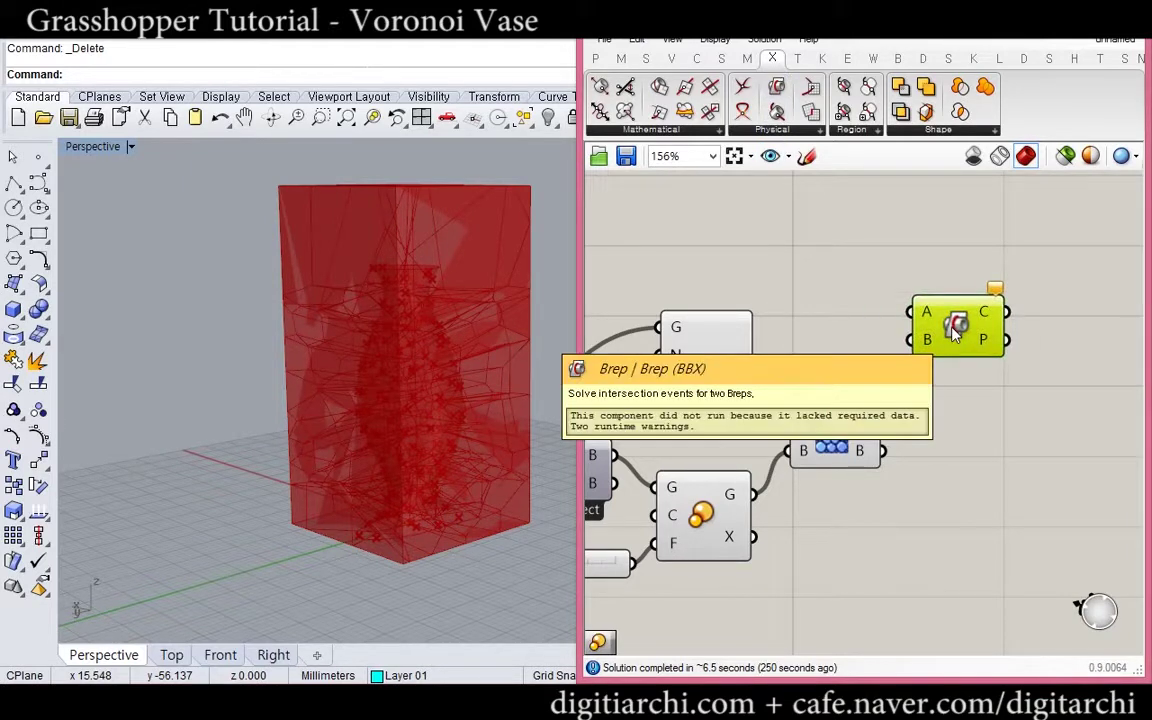
scroll(955, 333, "down", 2)
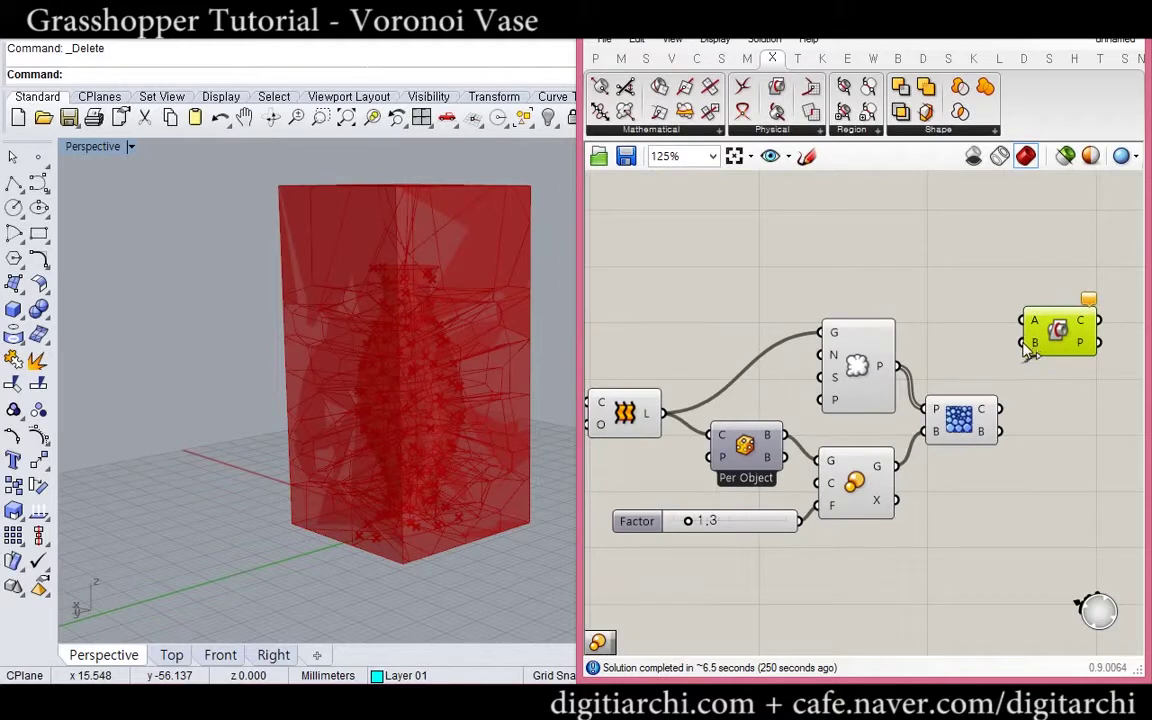
left_click_drag(1023, 344, 1000, 409)
left_click_drag(1026, 326, 664, 413)
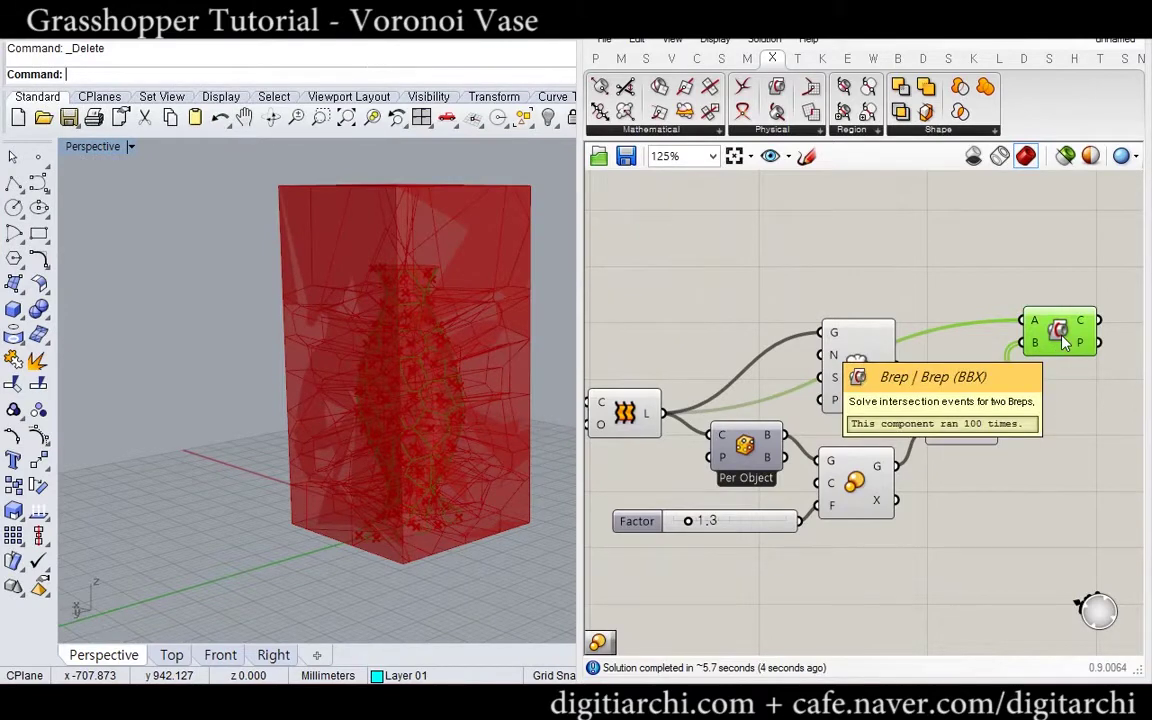
key("F12")
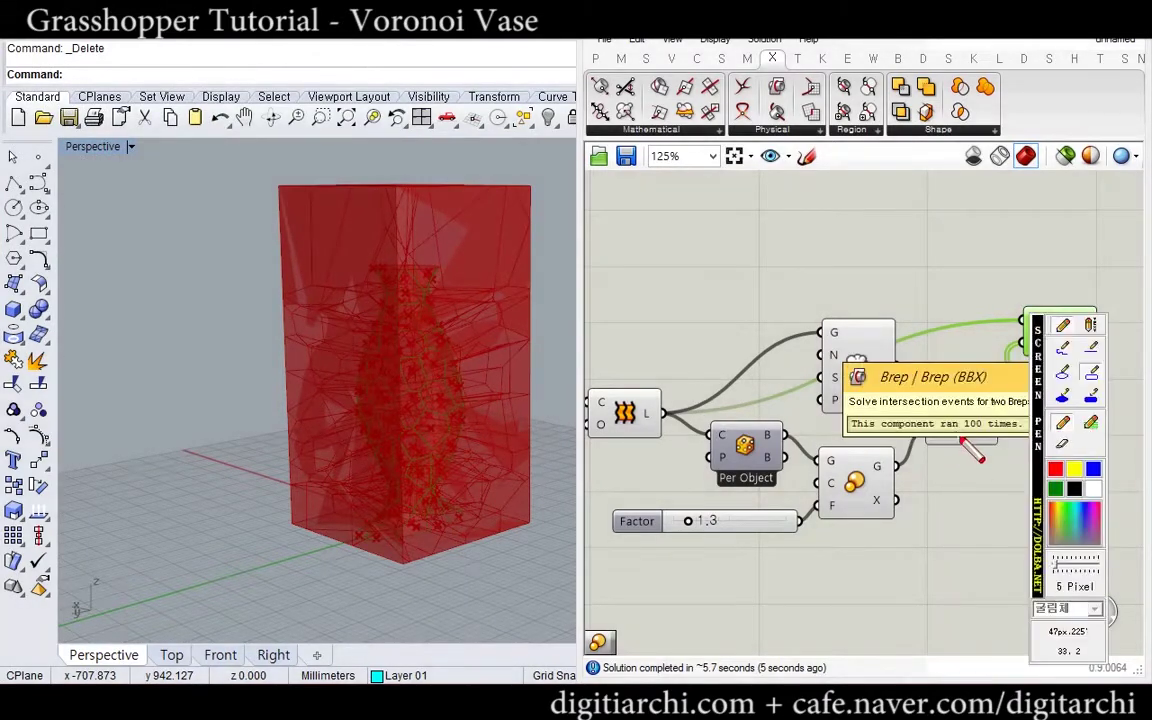
left_click_drag(958, 437, 992, 416)
key("Escape")
Bake the Brep | Brep intersection curves into Rhino and move the baked curves out beside the Voronoi box
left_click(1036, 391)
right_click_drag(1036, 391, 947, 385)
left_click(1000, 327)
middle_click(1001, 327)
left_click(1036, 365)
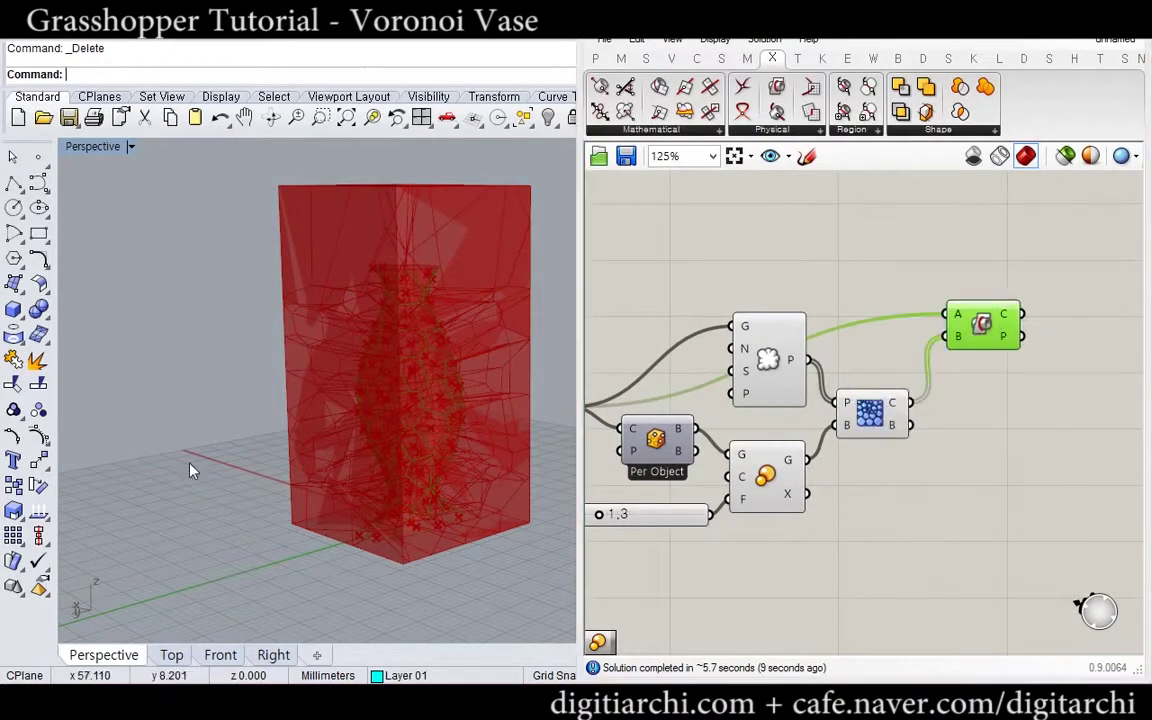
right_click_drag(285, 405, 329, 440)
key("ctrl+a")
left_click_drag(404, 414, 231, 509)
key("Escape")
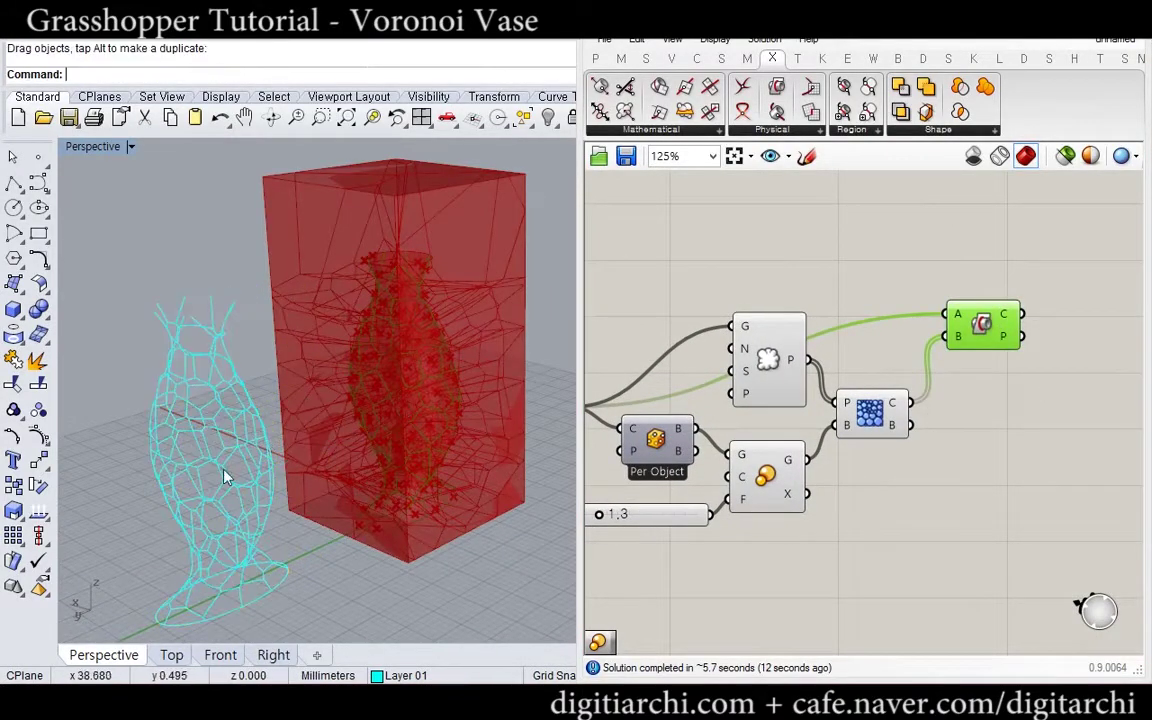
Examine a single baked cell curve up close, and check the whole baked vase pattern from several angles
scroll(222, 478, "up", 8)
left_click(197, 468)
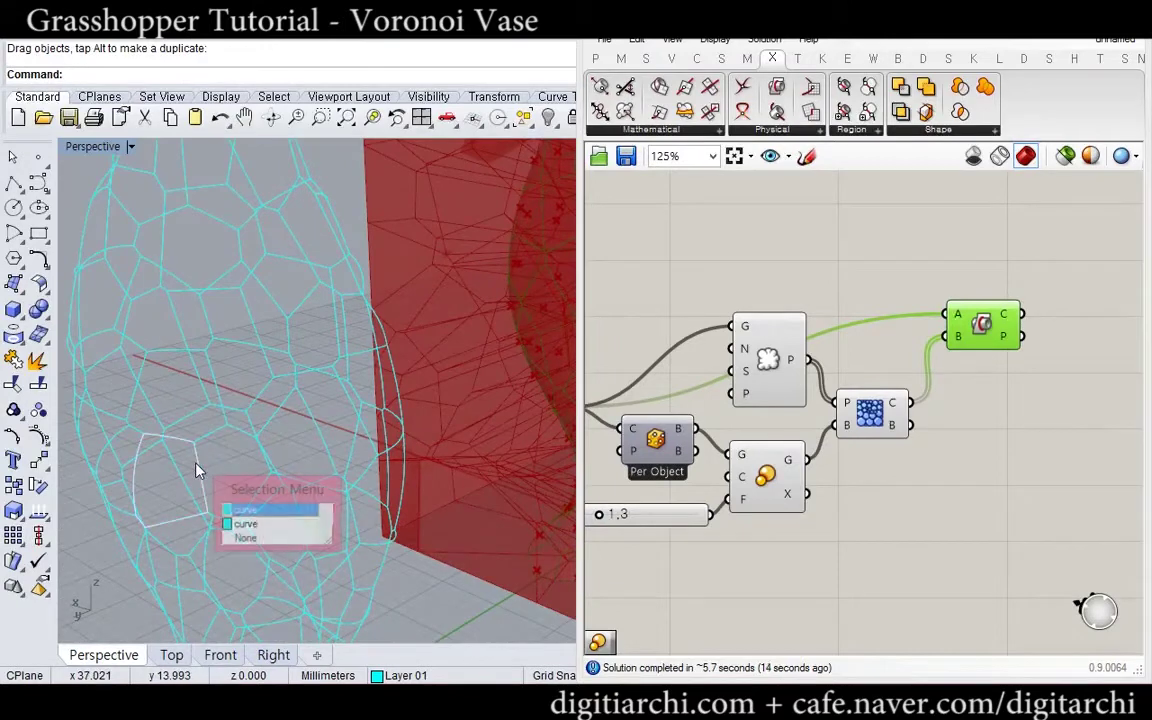
left_click(266, 528)
right_click_drag(271, 521, 281, 503)
type("zs")
key("Return")
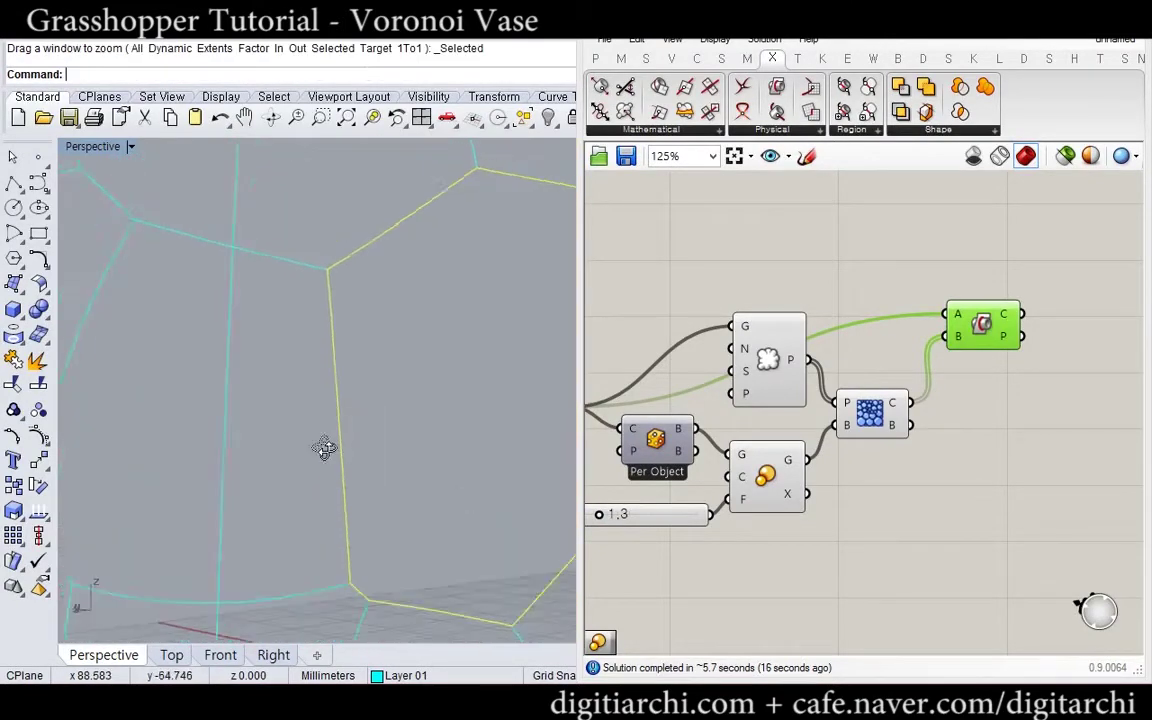
right_click_drag(405, 446, 383, 470)
scroll(371, 459, "down", 7)
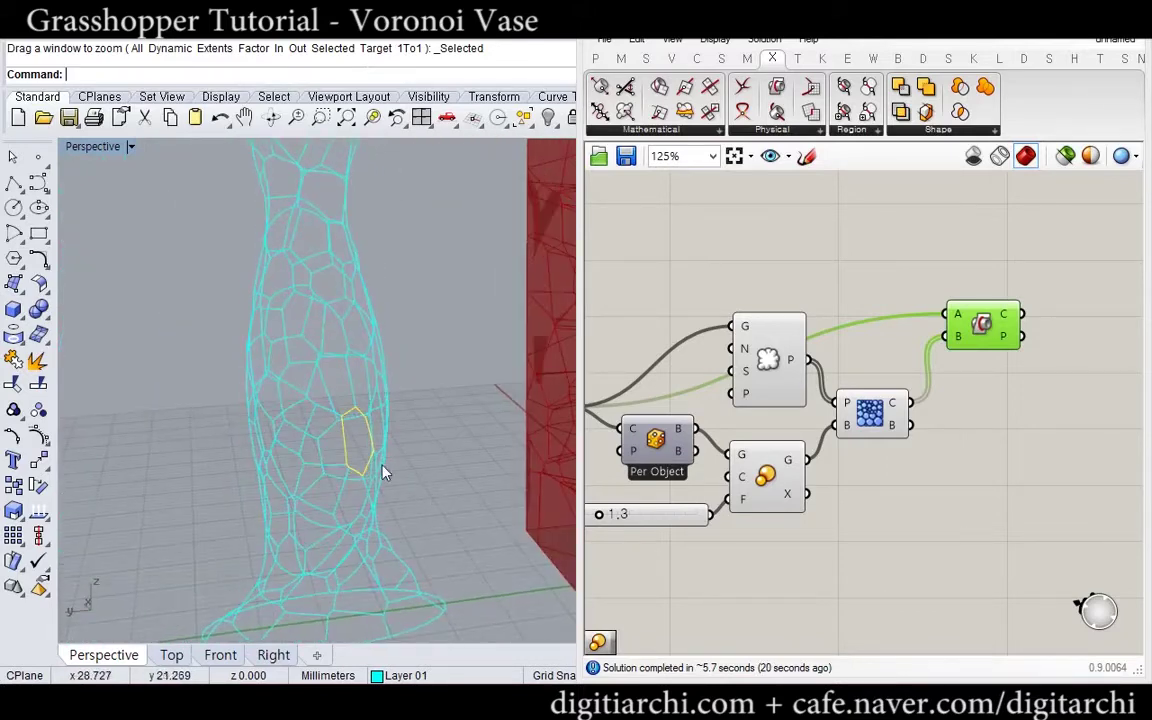
scroll(373, 460, "down", 6)
right_click_drag(310, 462, 335, 390)
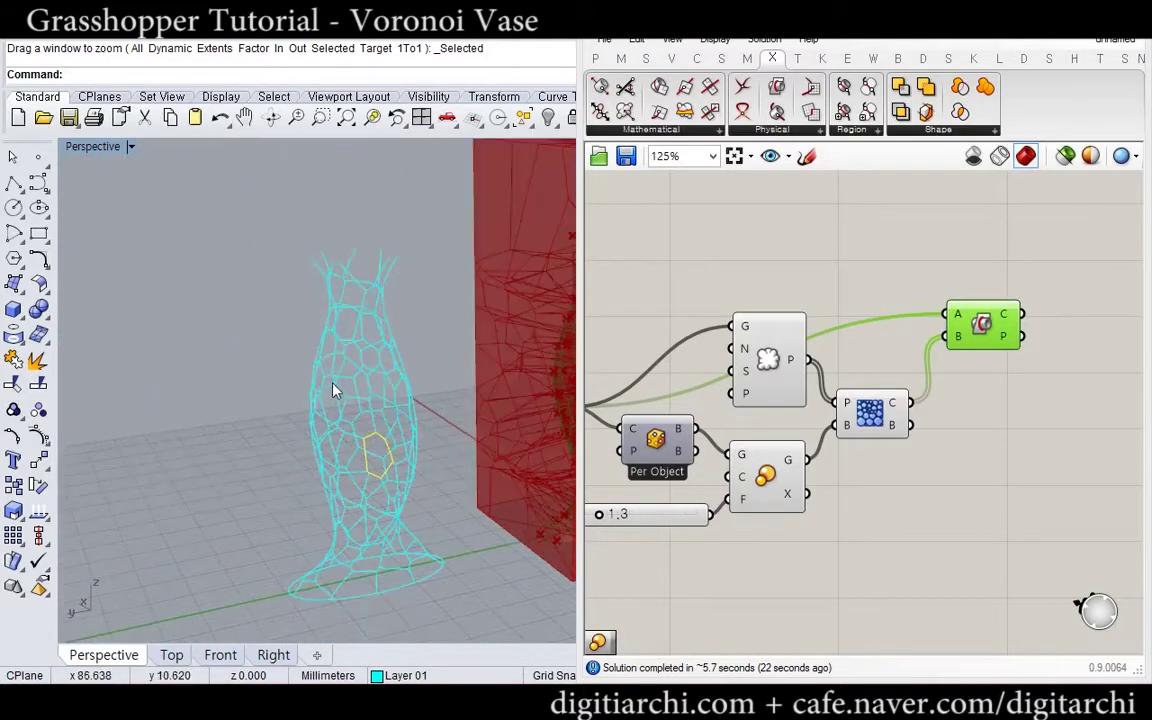
right_click_drag(411, 455, 419, 489)
scroll(399, 489, "down", 6)
Delete all the baked curves from the Rhino model
key("ctrl+a")
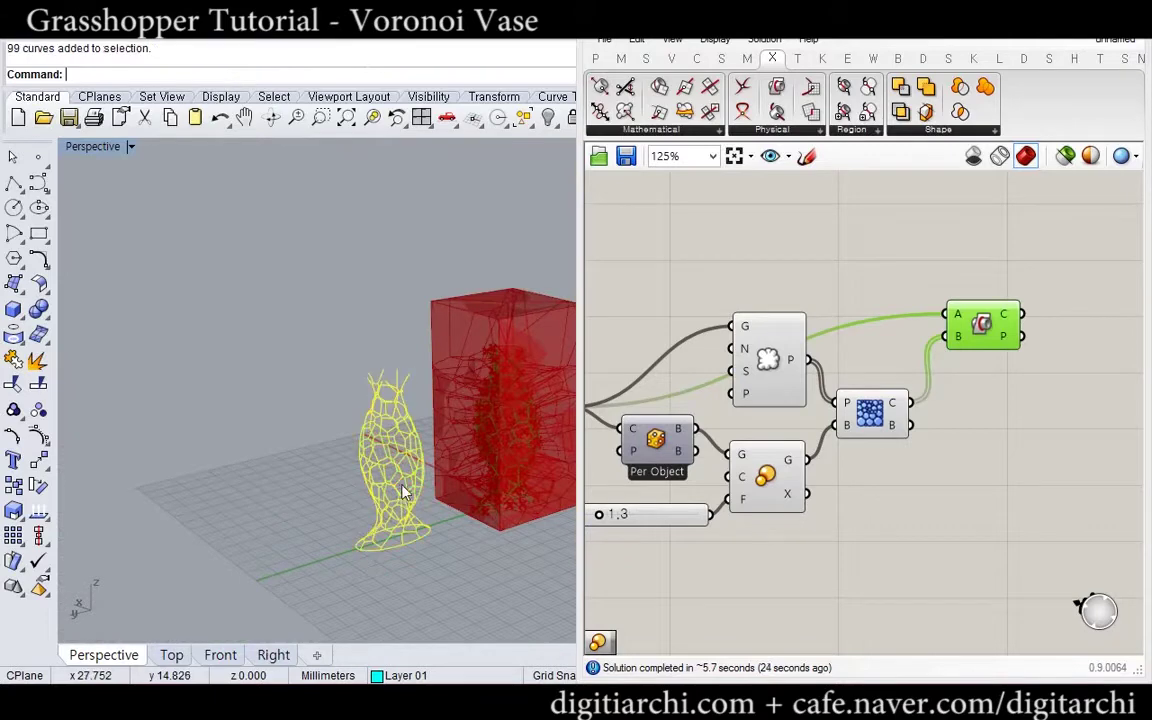
key("Delete")
Add a second Scale component below the Brep | Brep component and connect the Voronoi 3D cells to its geometry input
right_click_drag(754, 424, 687, 446)
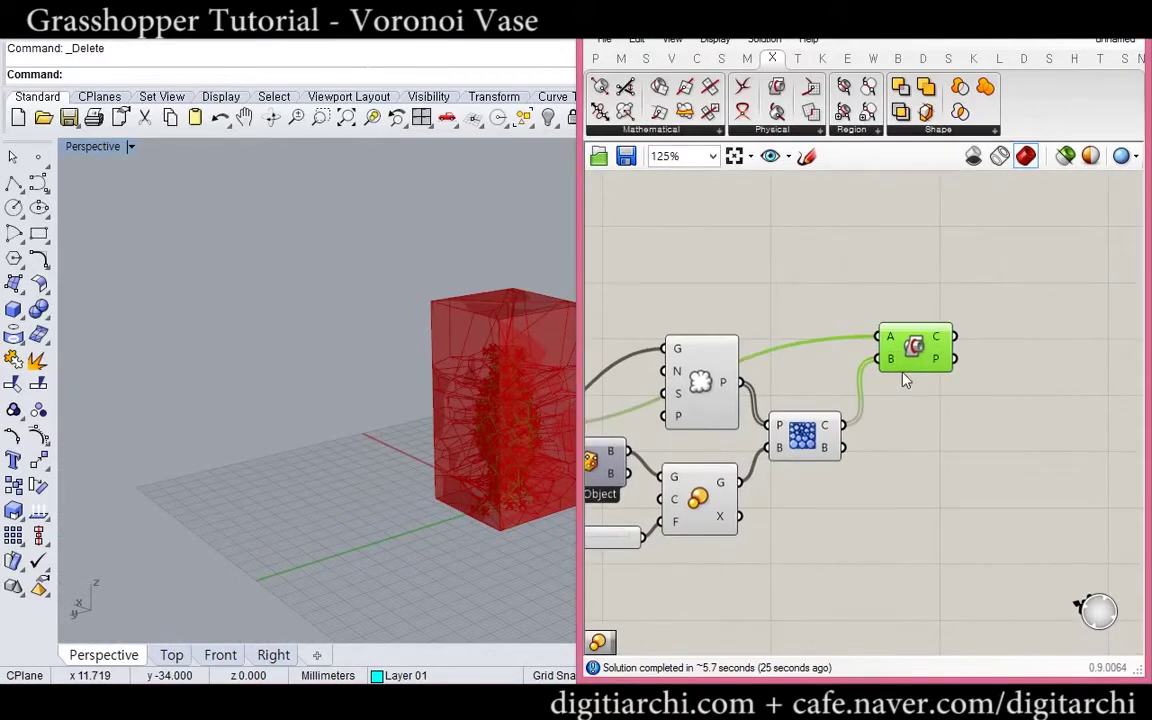
left_click_drag(903, 374, 940, 358)
double_click(875, 472)
type("scalk")
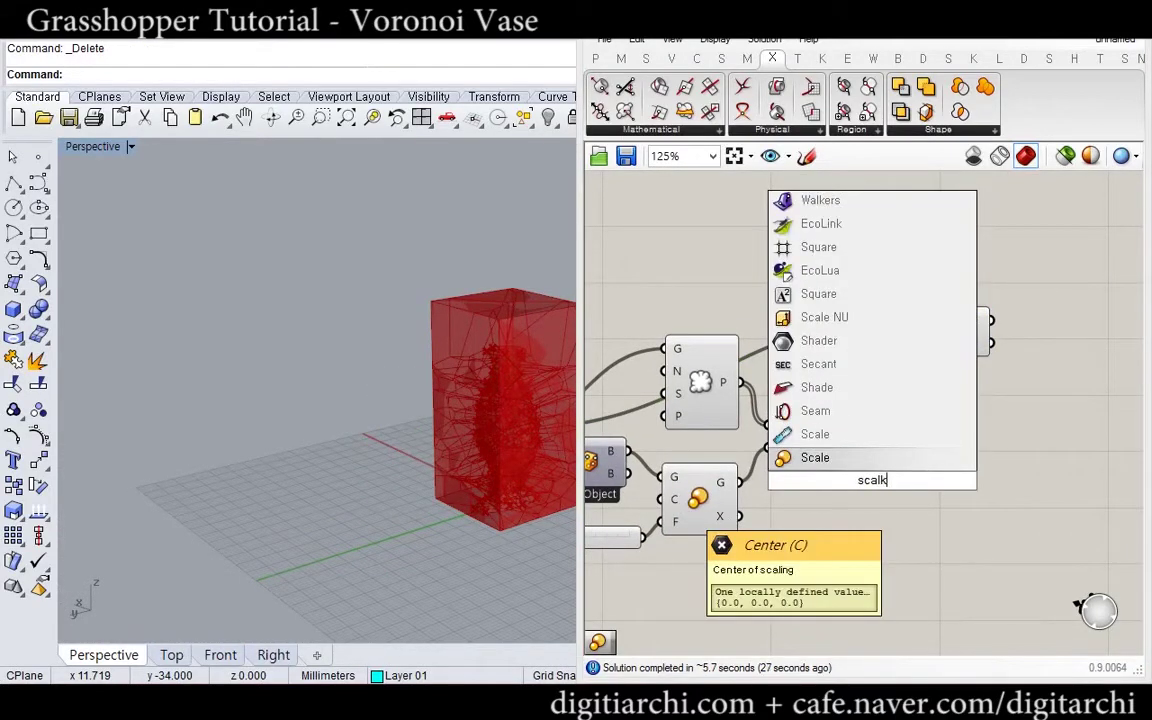
key("Return")
left_click(822, 433)
left_click_drag(868, 480, 930, 493)
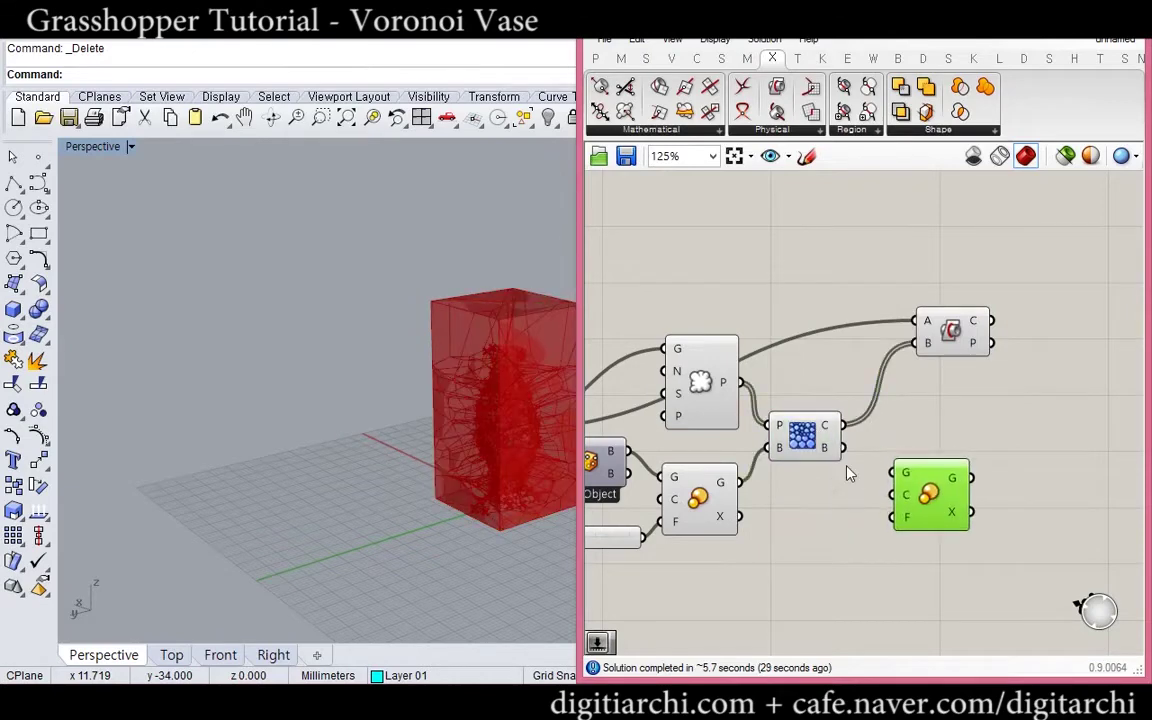
mouse_move(845, 427)
left_mouse_down()
mouse_move(886, 458)
mouse_move(857, 430)
left_mouse_up()
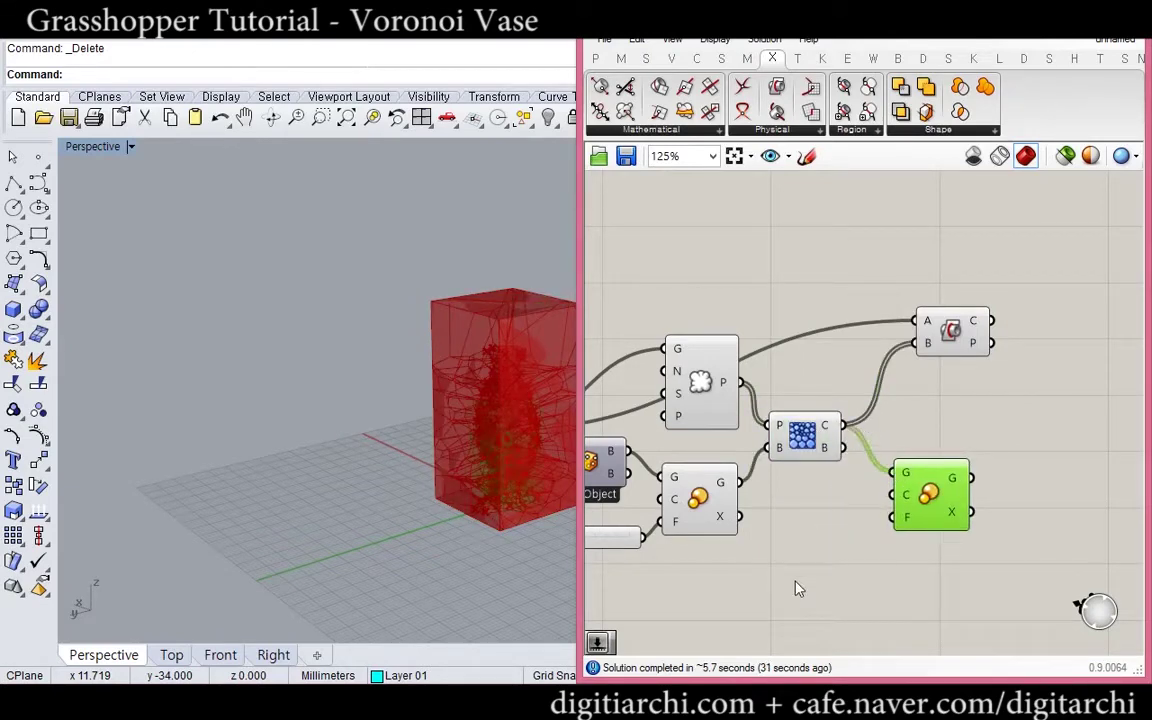
Turn off the preview of the Populate Geometry, Voronoi 3D and bounding-box Scale components
left_click_drag(797, 587, 680, 375)
middle_click(680, 375)
Add a Volume component and place it between the Voronoi 3D component and the new Scale component
double_click(779, 476)
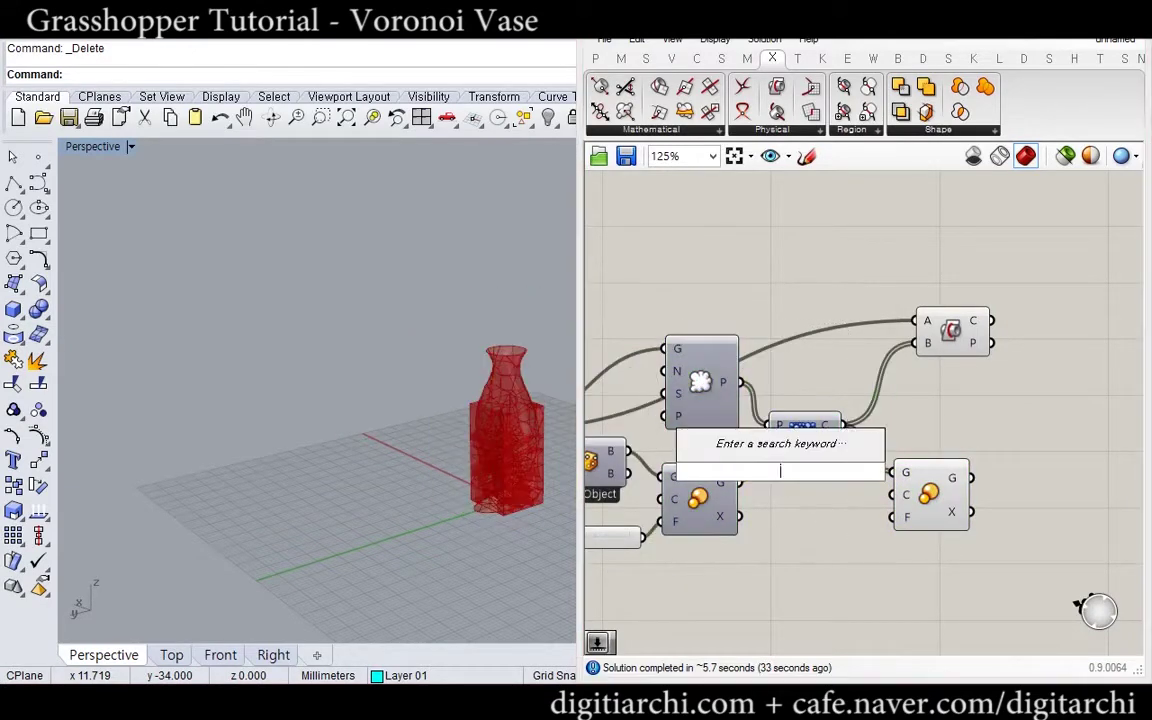
type("voulme")
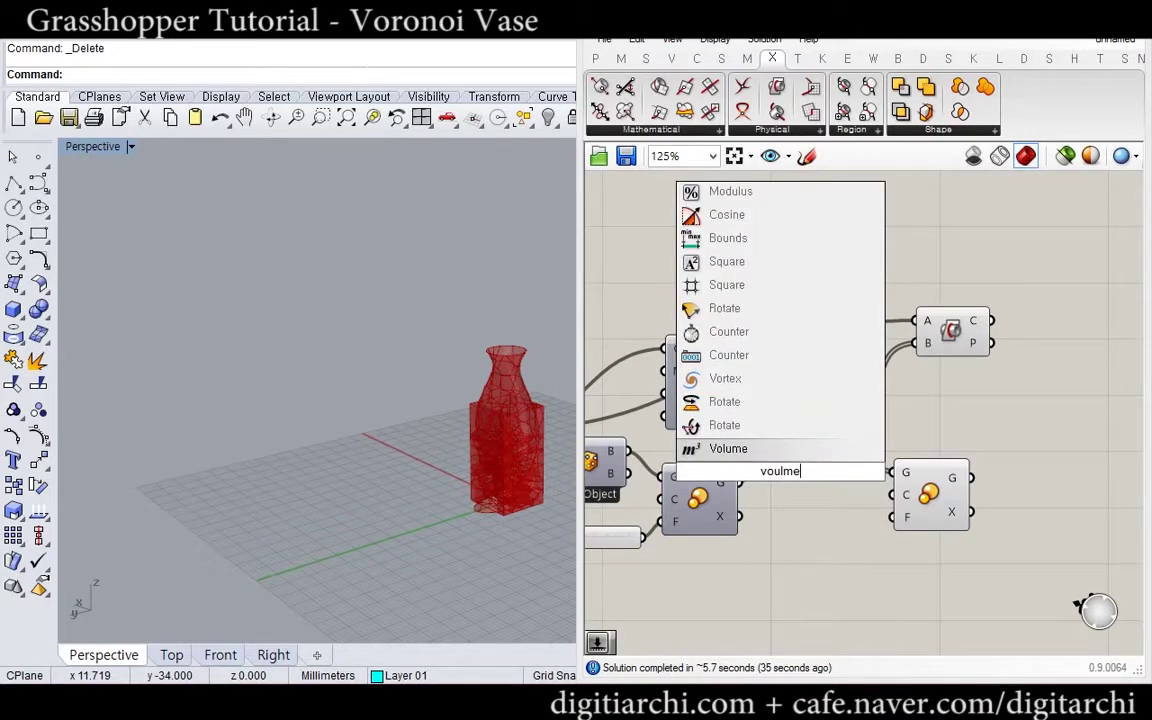
key("Return")
left_click_drag(787, 475, 862, 496)
left_click_drag(955, 513, 1028, 506)
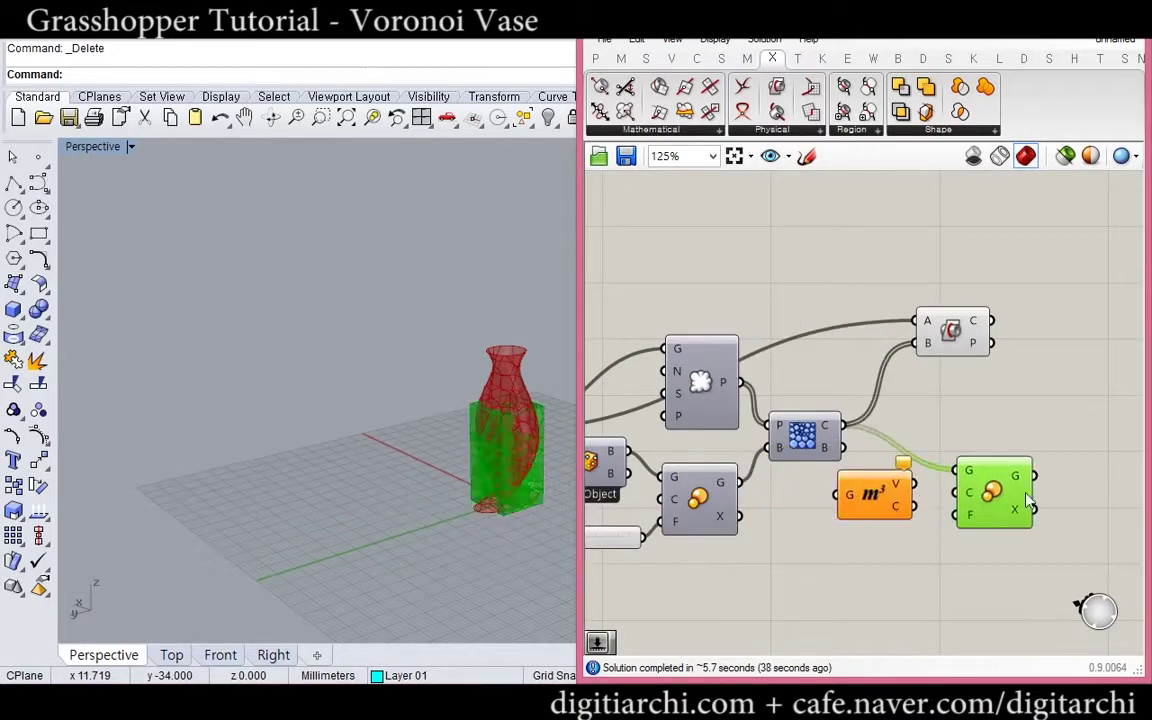
Connect the Voronoi 3D cells output to the Volume component's geometry input
scroll(949, 477, "up", 2)
left_click_drag(785, 432, 767, 491)
left_click_drag(846, 494, 877, 492)
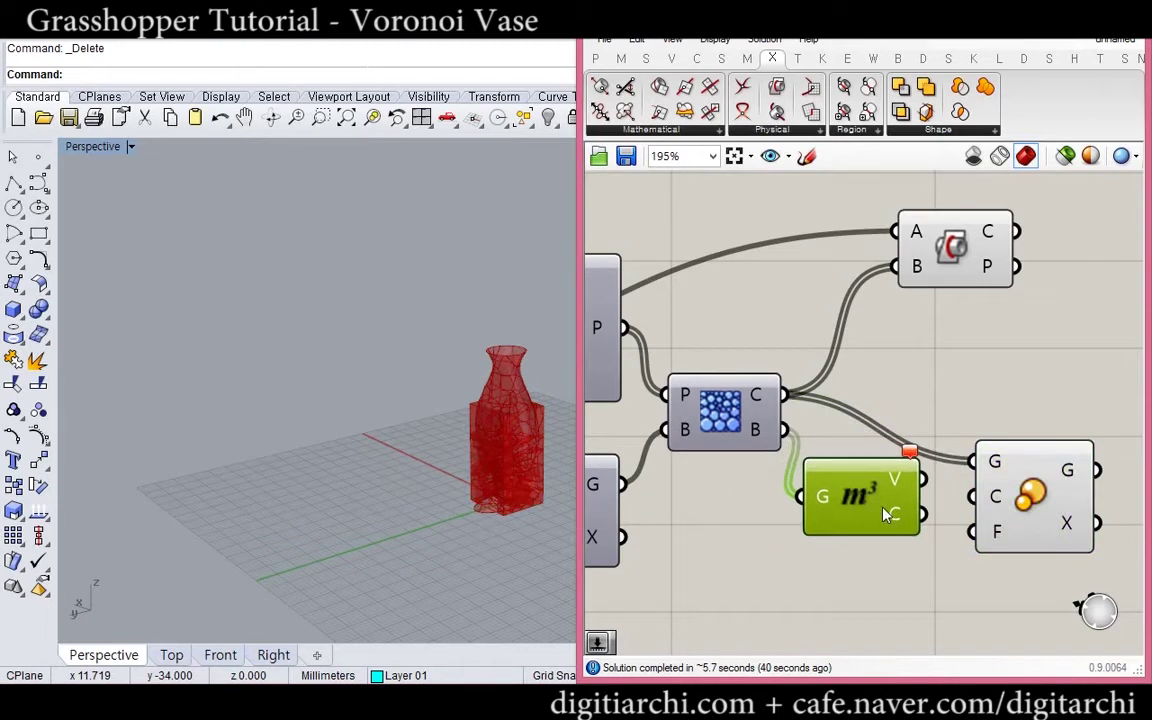
left_click_drag(776, 387, 794, 497)
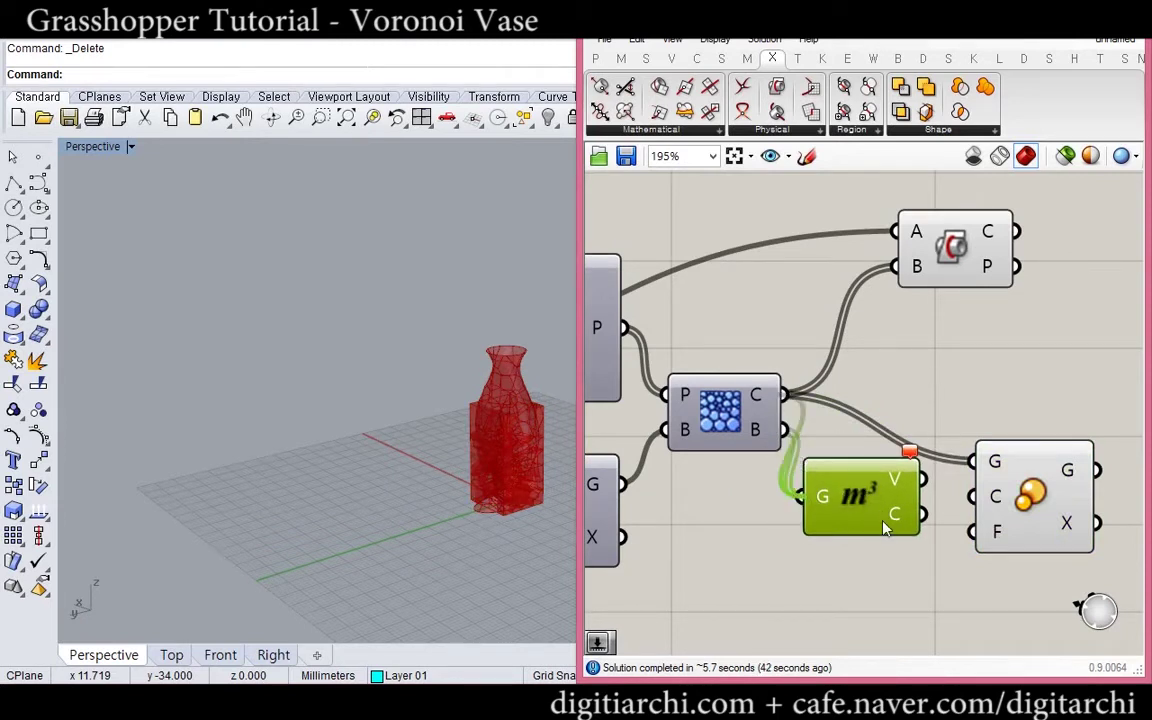
mouse_move(764, 432)
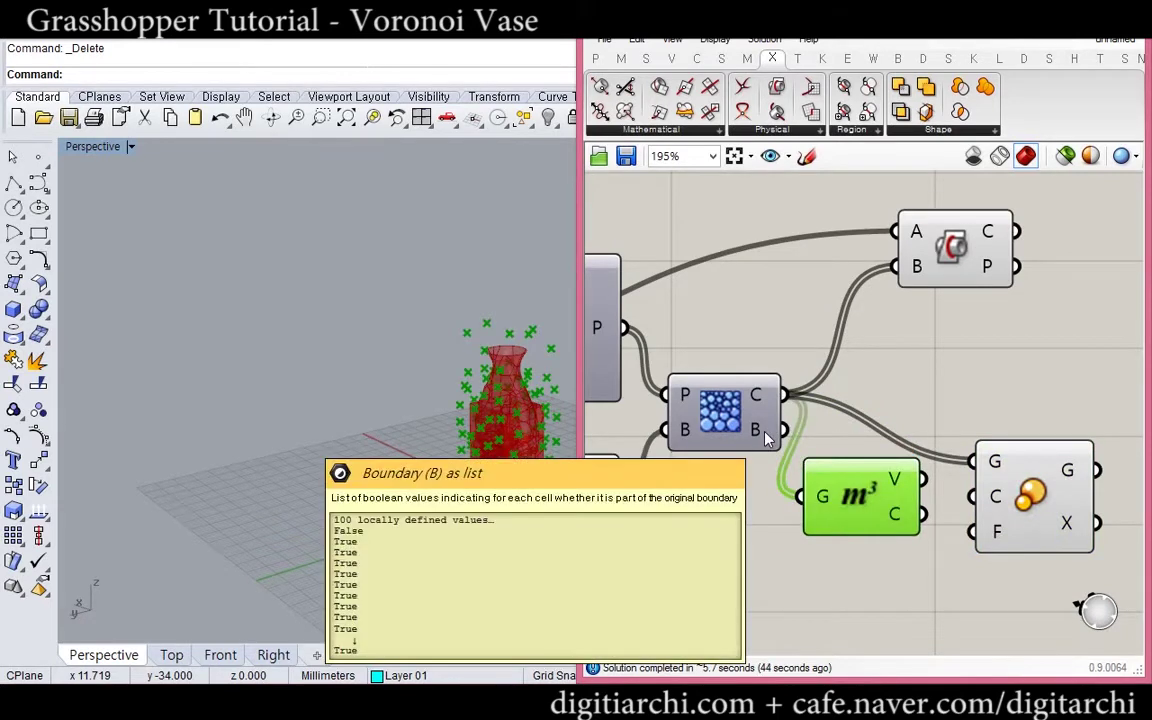
Connect the Volume centroids to the center input of the new Scale component and space the two components apart
right_click_drag(764, 433, 719, 405)
left_click_drag(950, 490, 1018, 457)
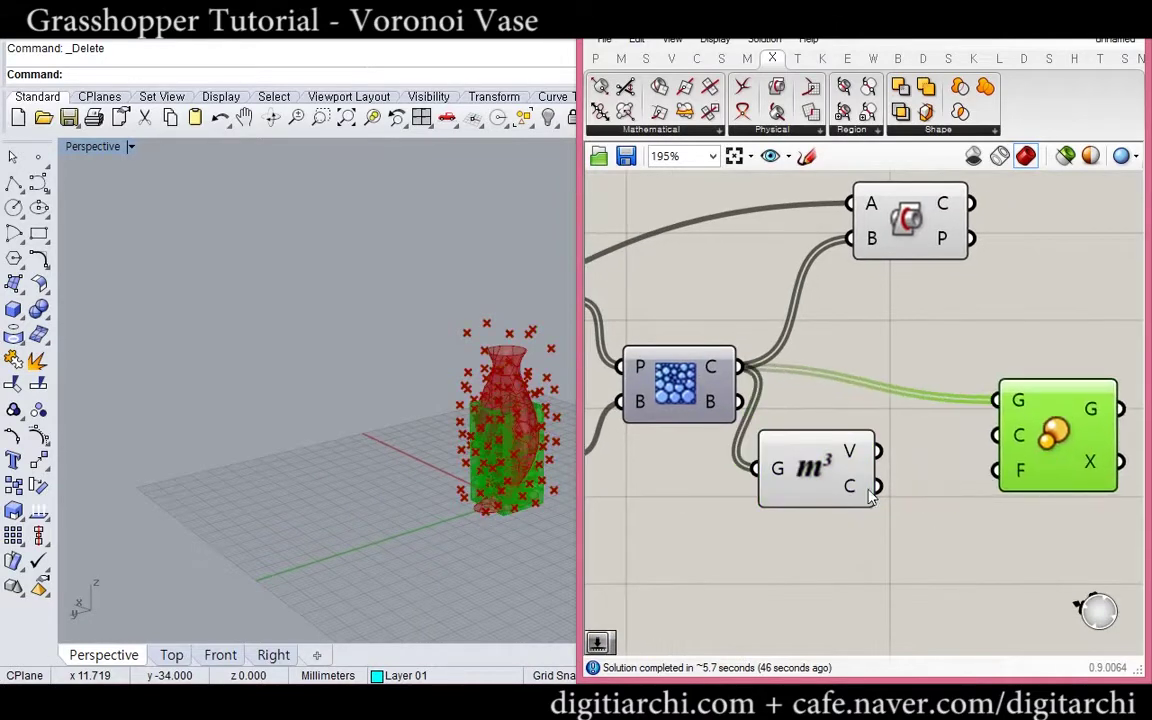
left_click_drag(879, 488, 1000, 436)
left_click_drag(815, 492, 861, 464)
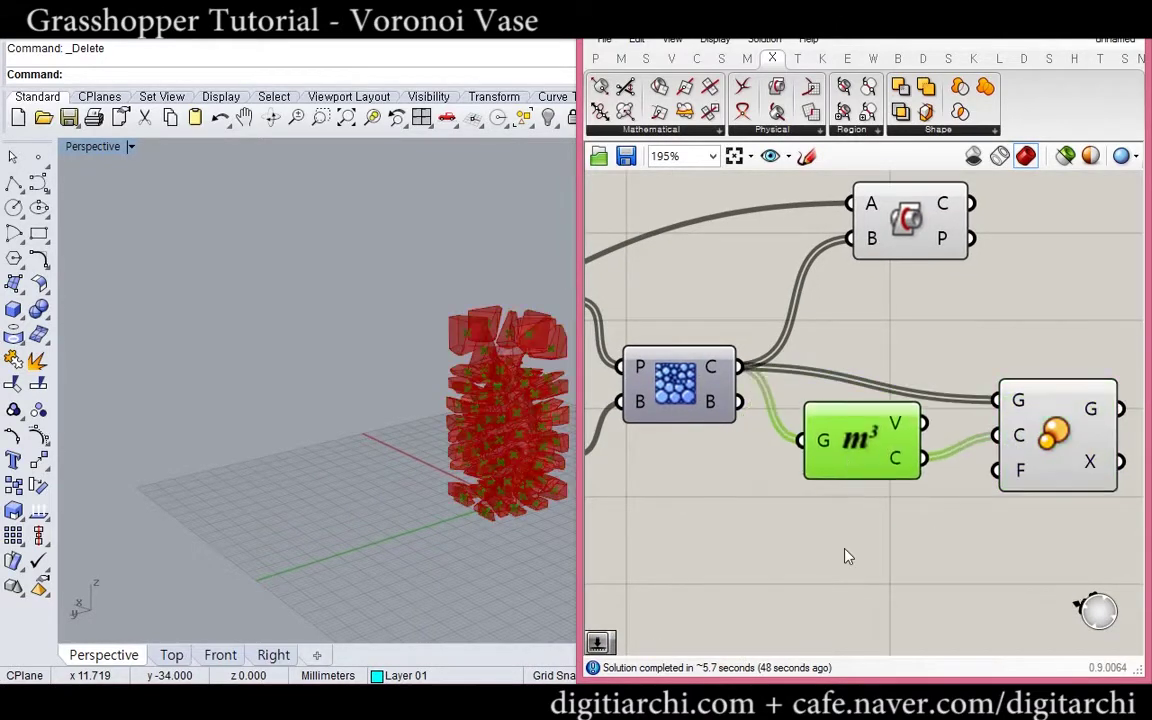
Add a number slider set to 0.9 and connect it to the factor input of the cell Scale component
double_click(846, 550)
type("0.9")
key("Return")
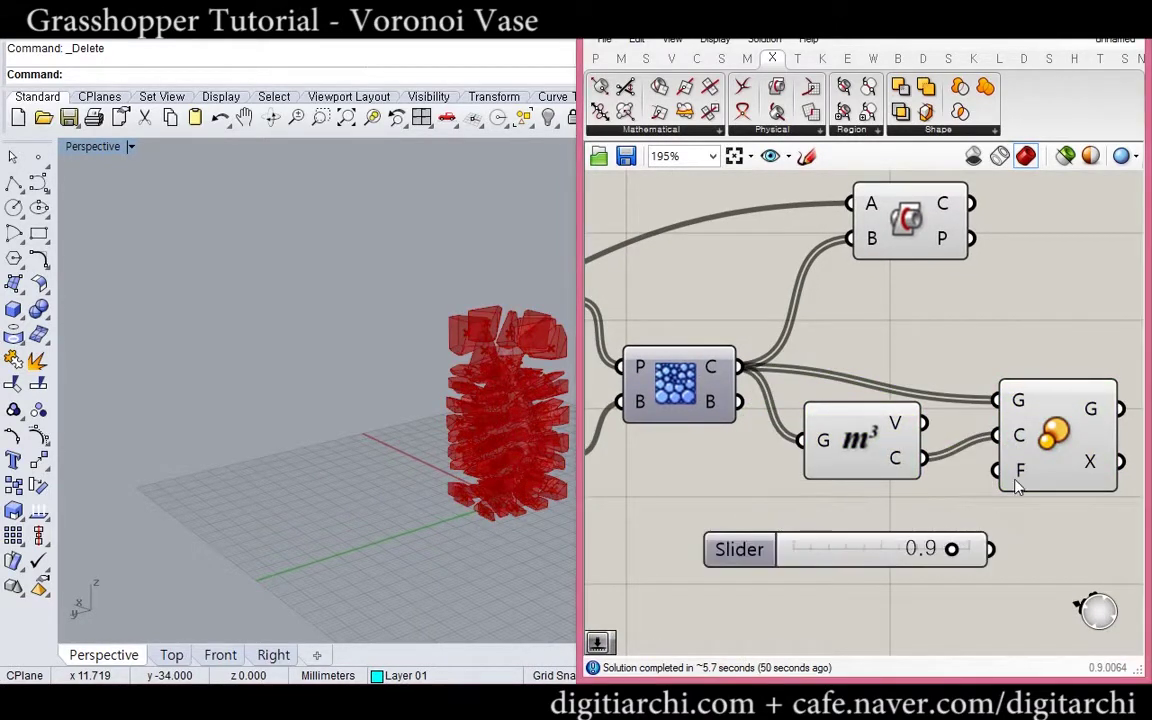
left_click_drag(996, 470, 992, 549)
Turn off the preview of the Volume component
right_click_drag(831, 488, 779, 470)
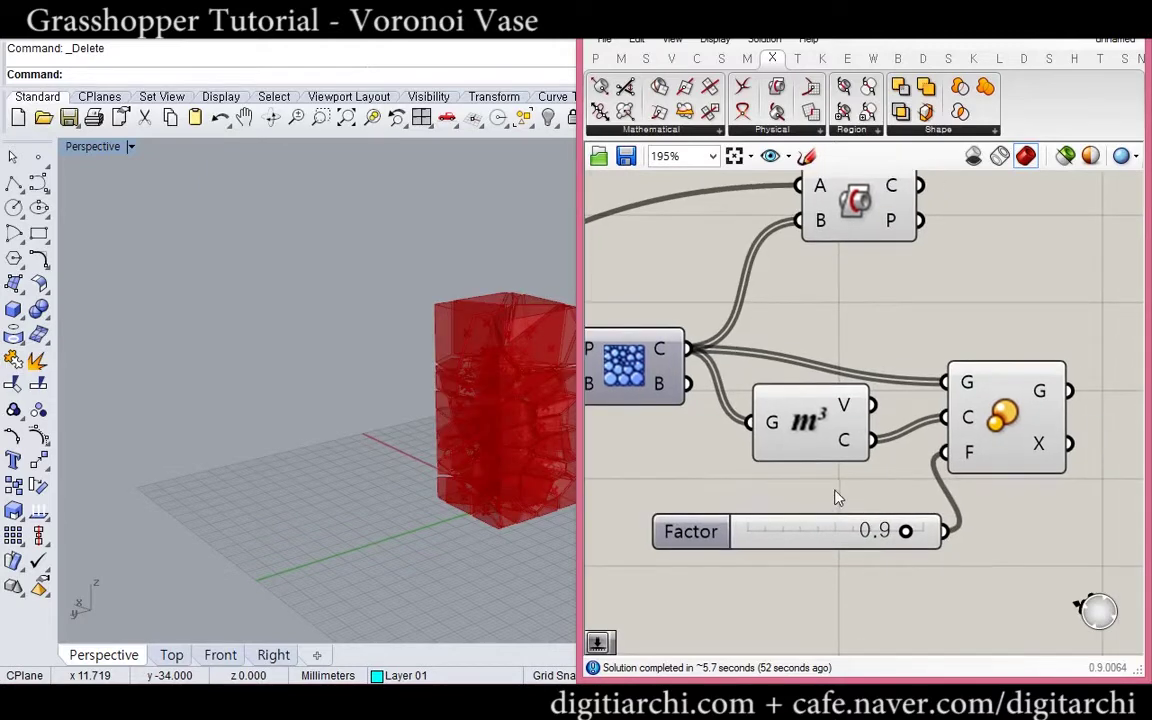
middle_click(803, 410)
left_click(863, 360)
Move the Brep | Brep component past the cell Scale component and replace its B input with the scaled cells
right_click_drag(512, 452, 420, 482, "shift")
scroll(463, 427, "up", 4)
right_click_drag(463, 427, 420, 449)
right_click_drag(879, 486, 749, 506)
scroll(749, 506, "down", 2)
left_click(745, 328)
left_click_drag(824, 352, 930, 374)
left_click_drag(871, 445, 899, 381)
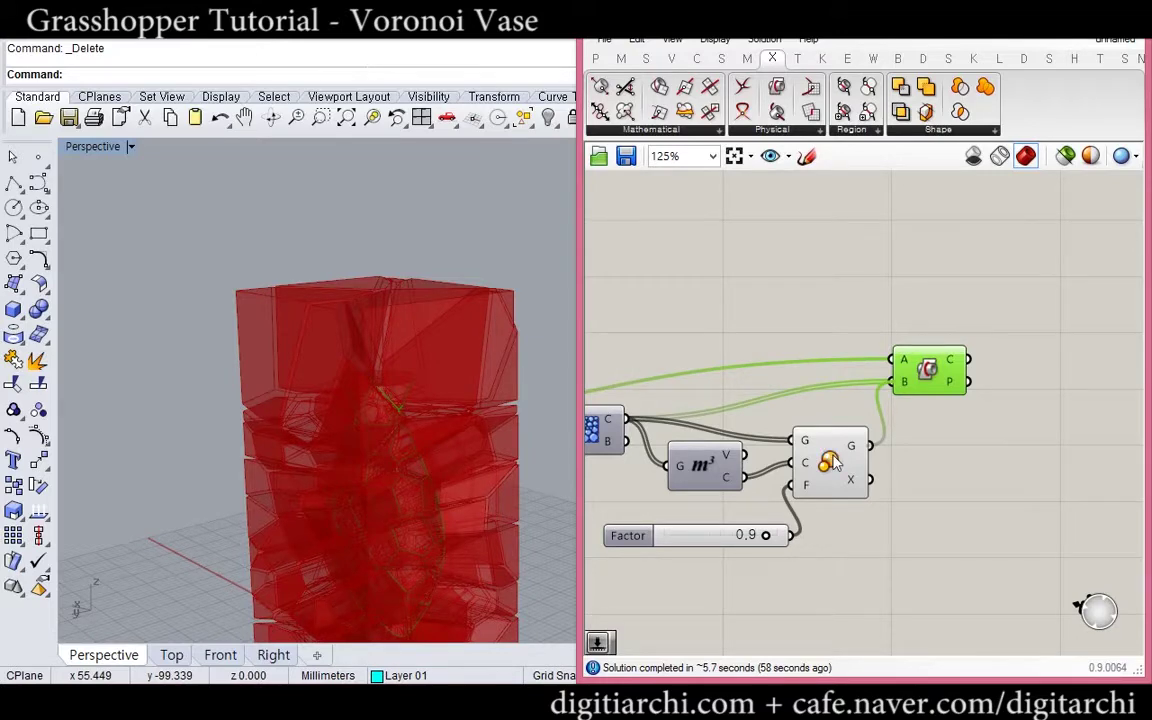
Turn off the preview of the cell Scale component and highlight the Brep | Brep intersection curves on the vase
left_click(833, 462)
middle_click(833, 460)
left_click(893, 403)
left_click(897, 410)
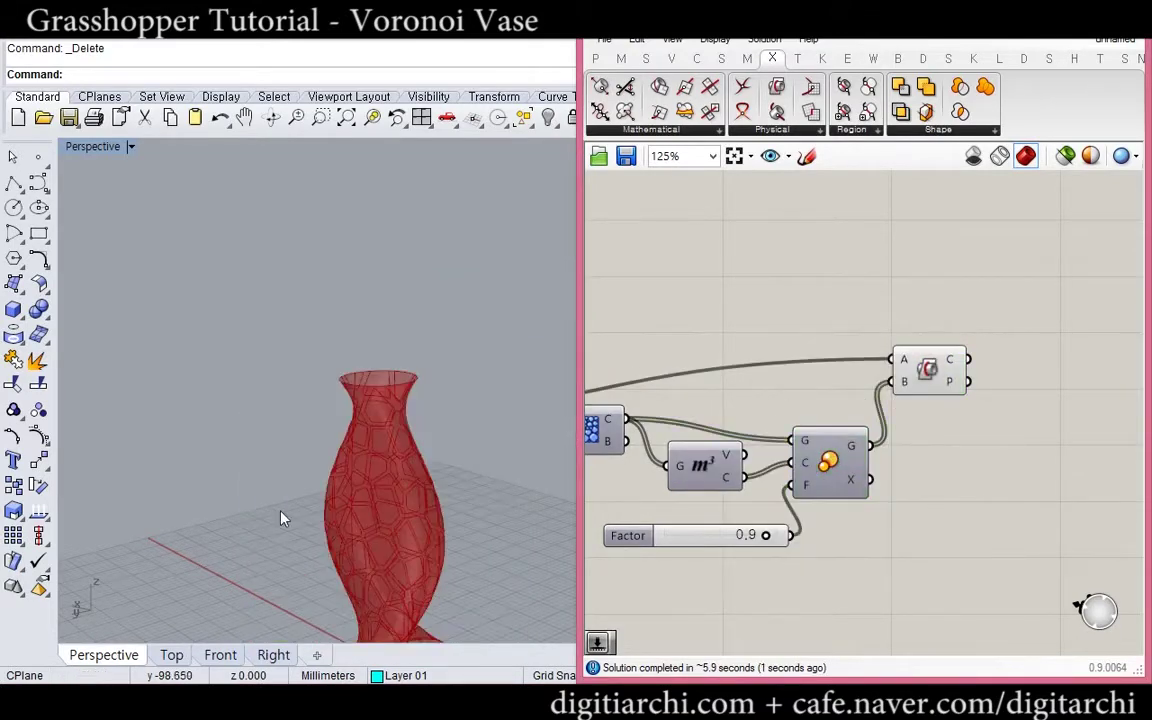
right_click_drag(312, 517, 312, 404, "shift")
scroll(352, 478, "up", 8)
left_click(919, 385)
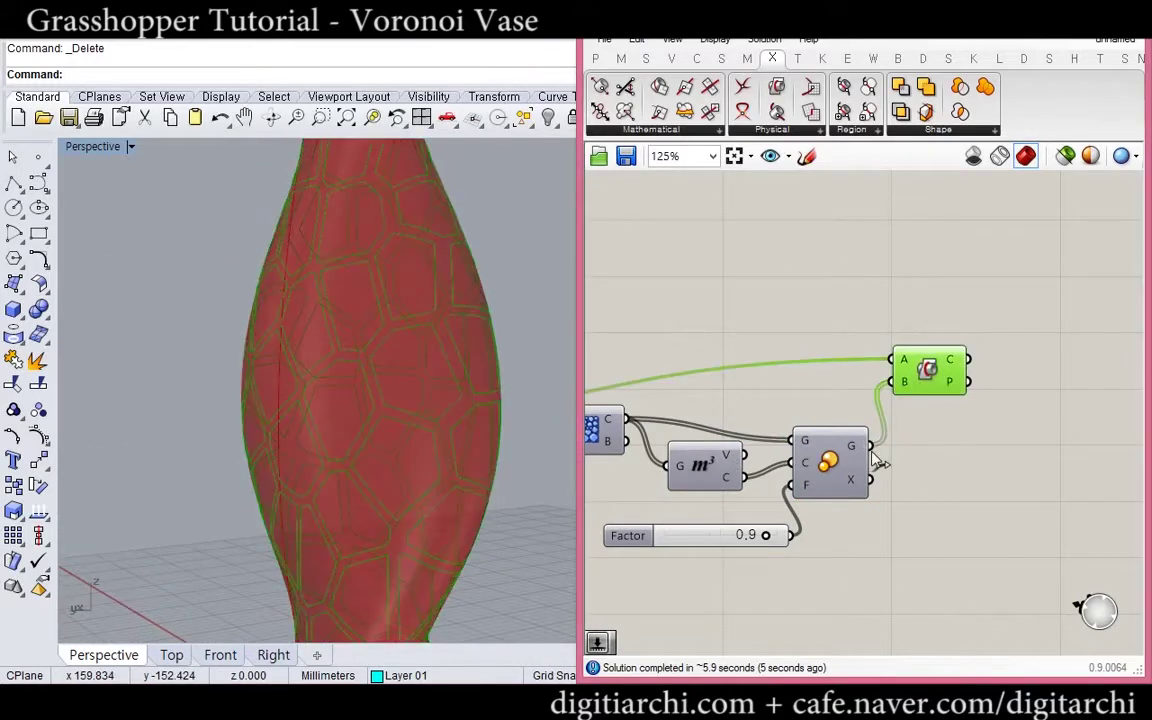
Add a Surface Split component and connect the Brep | Brep intersection curves to its C input
left_click(958, 446)
right_click_drag(1118, 448, 987, 451)
double_click(986, 452)
type("surfaceslit")
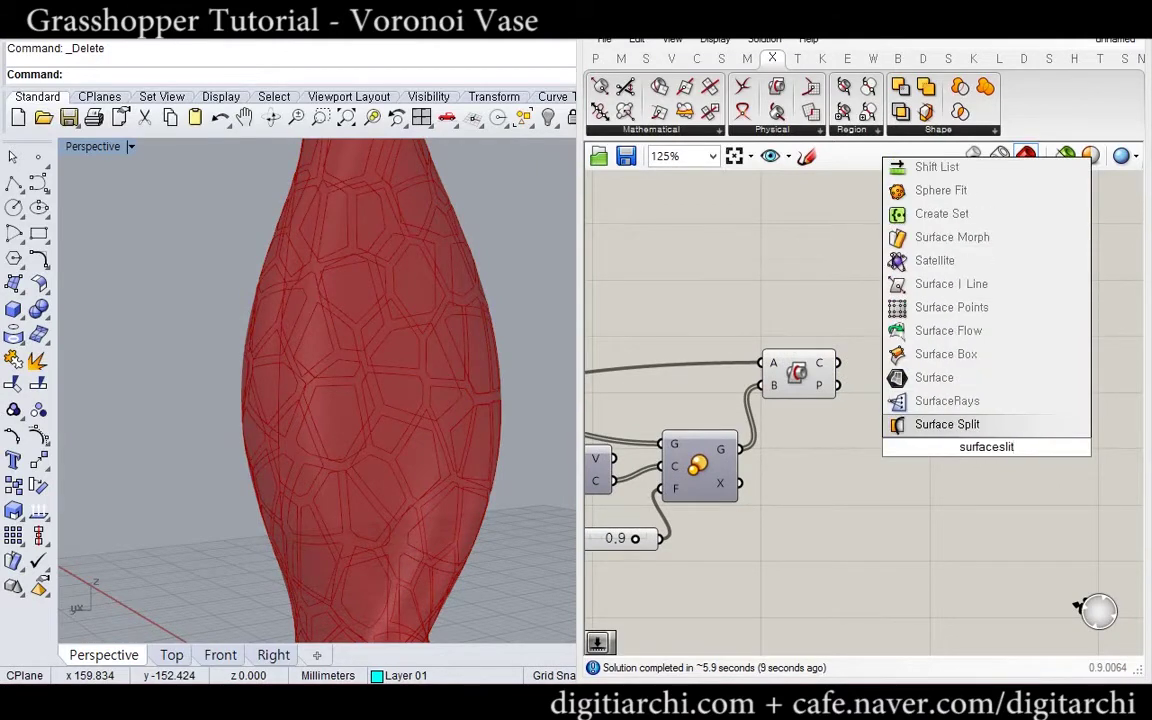
left_click(955, 428)
left_click_drag(956, 456, 766, 377)
scroll(884, 342, "down", 4)
scroll(651, 362, "up", 6)
scroll(772, 378, "down", 9)
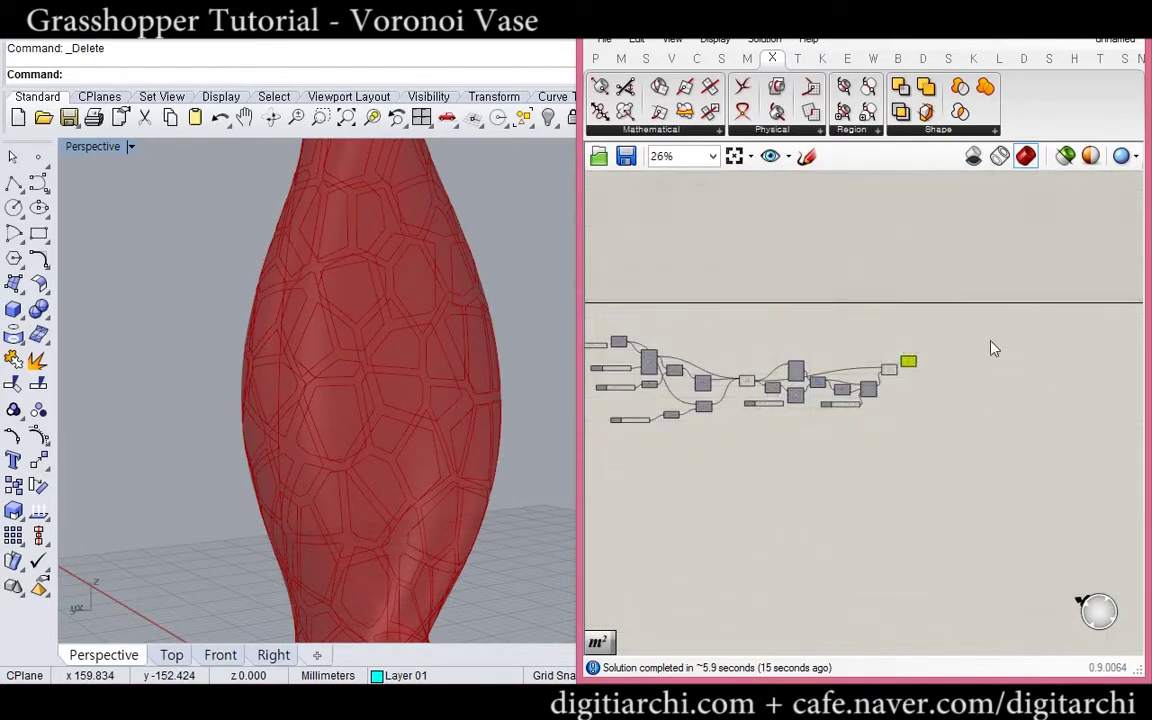
scroll(899, 358, "up", 7)
left_click_drag(936, 388, 784, 367)
right_click_drag(784, 367, 889, 350)
scroll(887, 353, "up", 2)
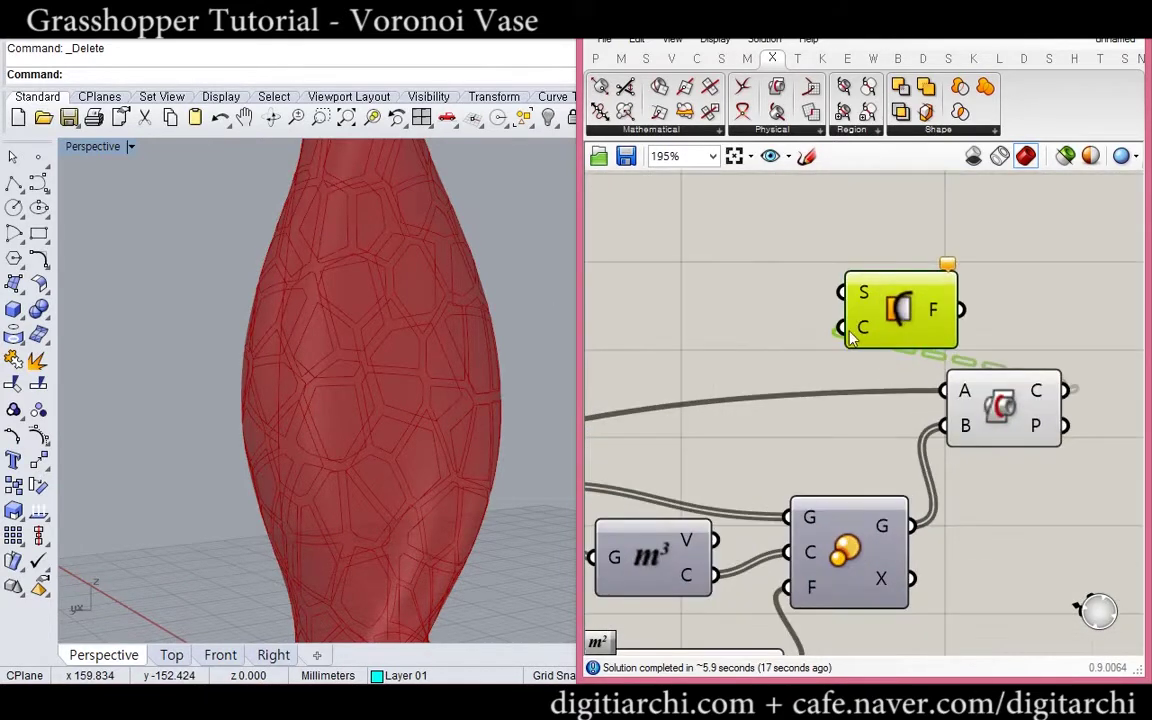
Flatten the C input of Surface Split, place the component past Brep | Brep and connect the vase surface to its S input
right_click(862, 333)
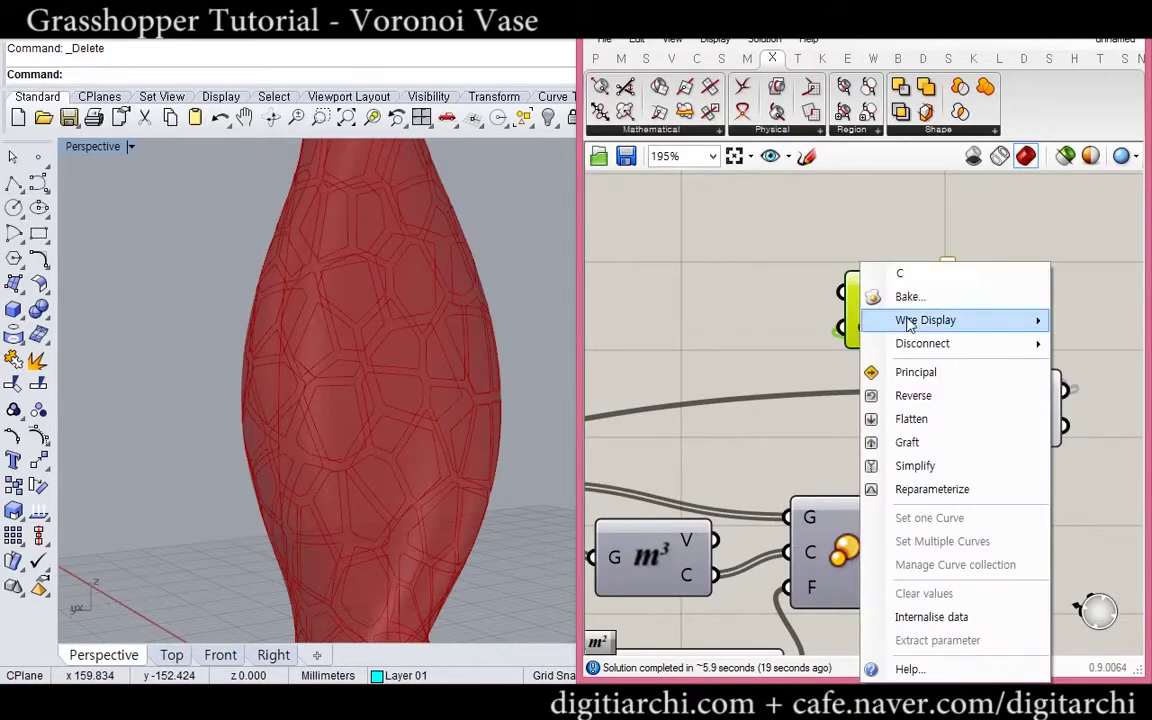
left_click(890, 440)
scroll(858, 345, "down", 5)
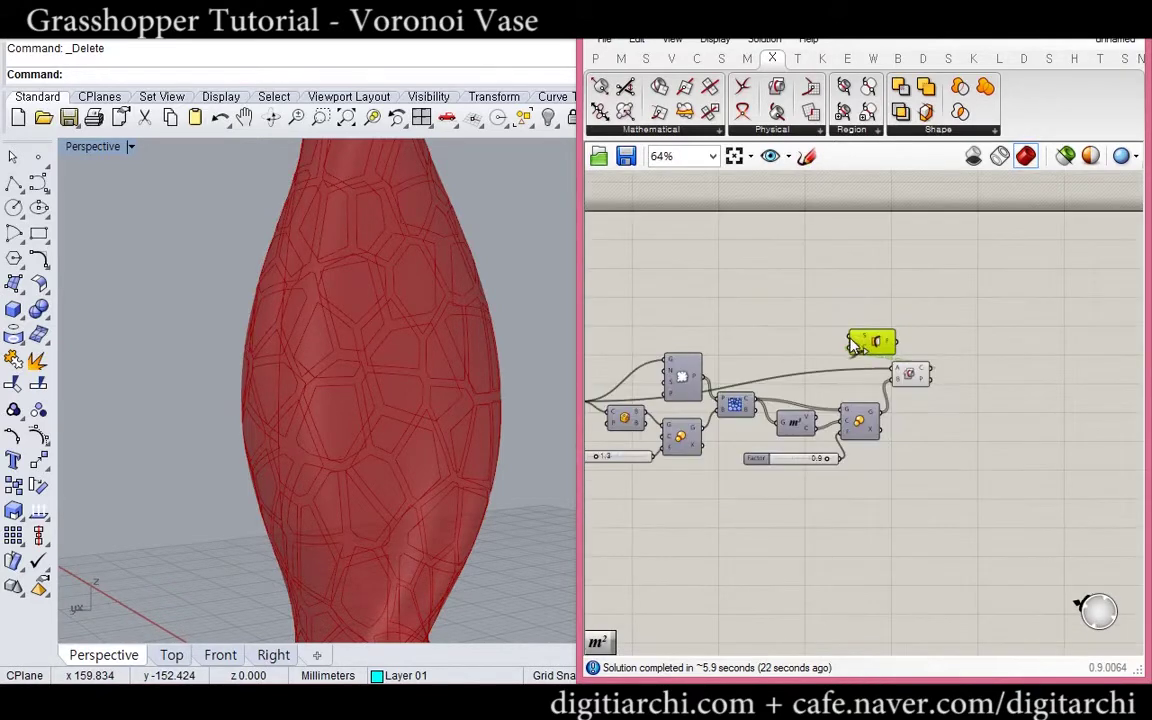
left_click_drag(850, 337, 920, 401)
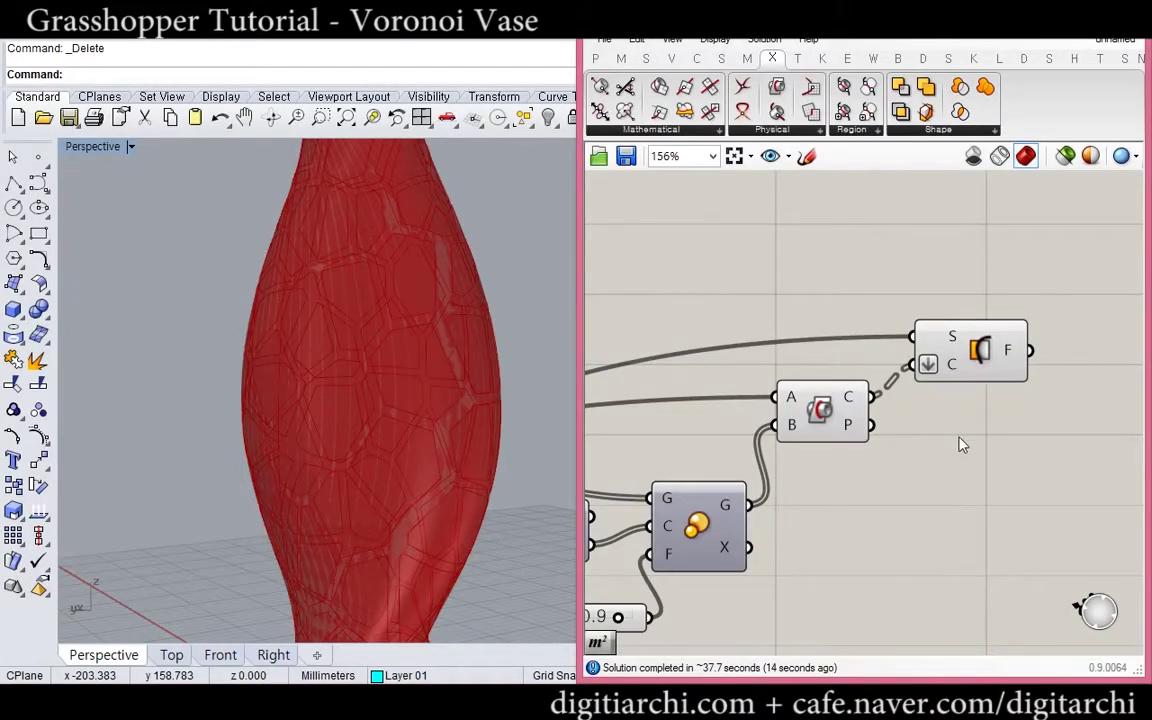
Examine the Surface Split result on the vase, both highlighted and from several viewing distances
right_click_drag(986, 470, 869, 463)
left_click(873, 360)
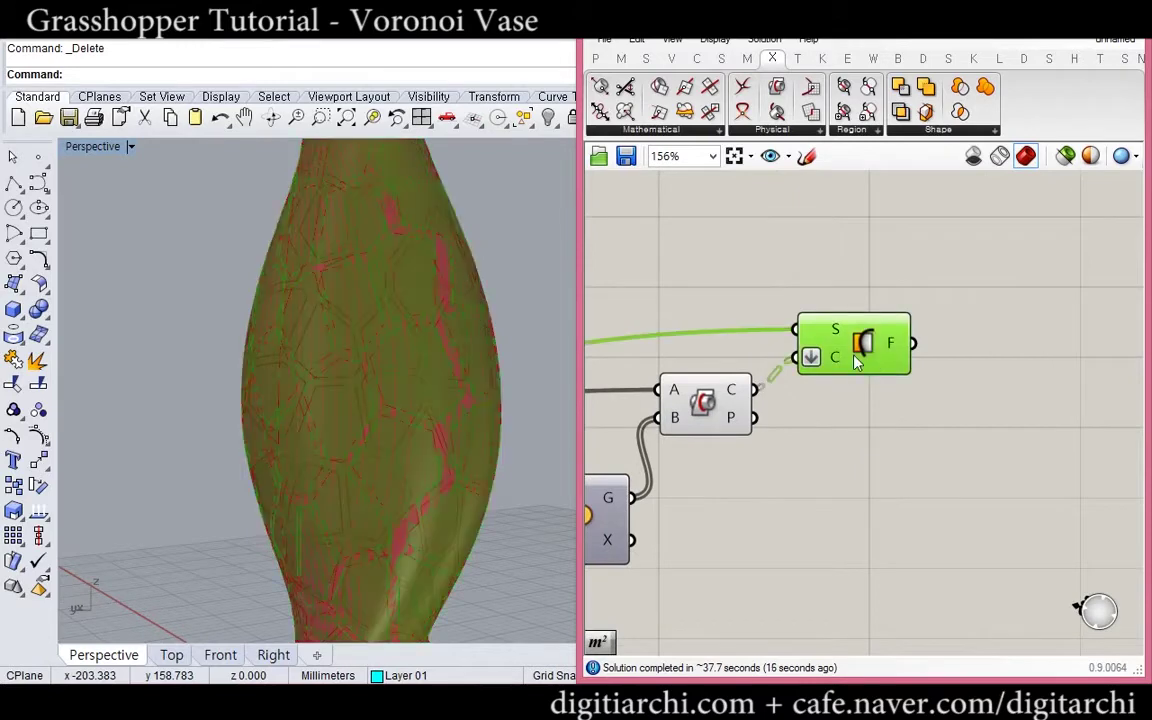
left_click(895, 434)
right_click_drag(936, 450, 898, 440)
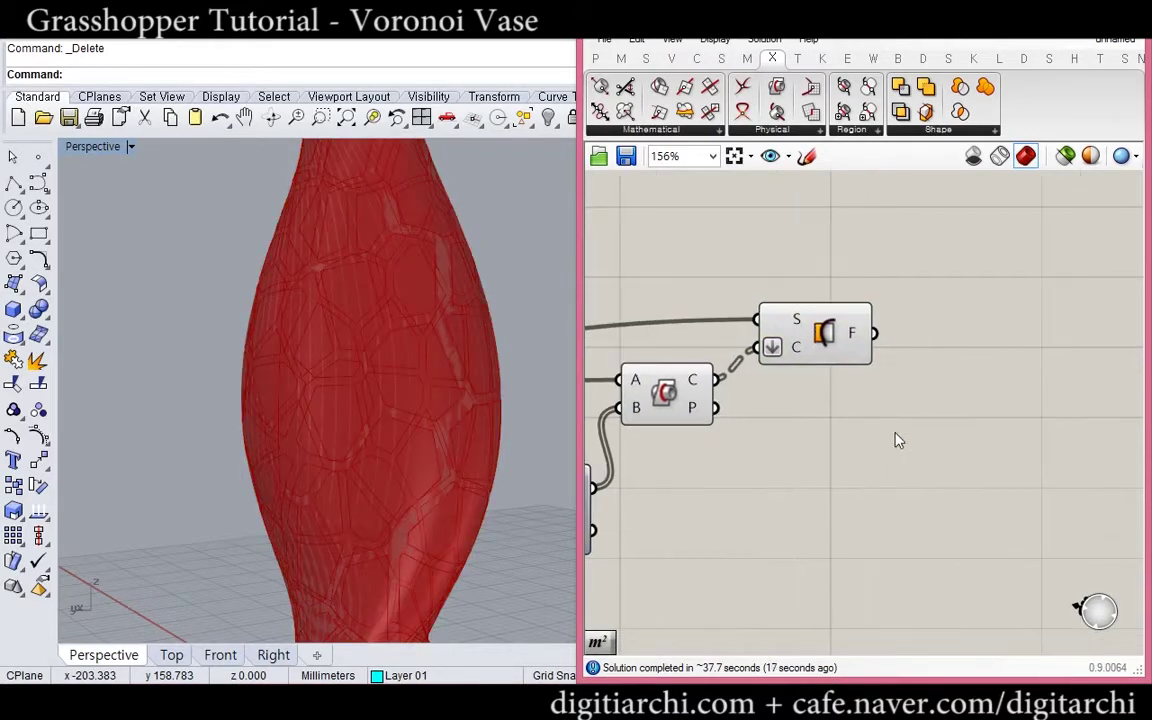
left_click(826, 353)
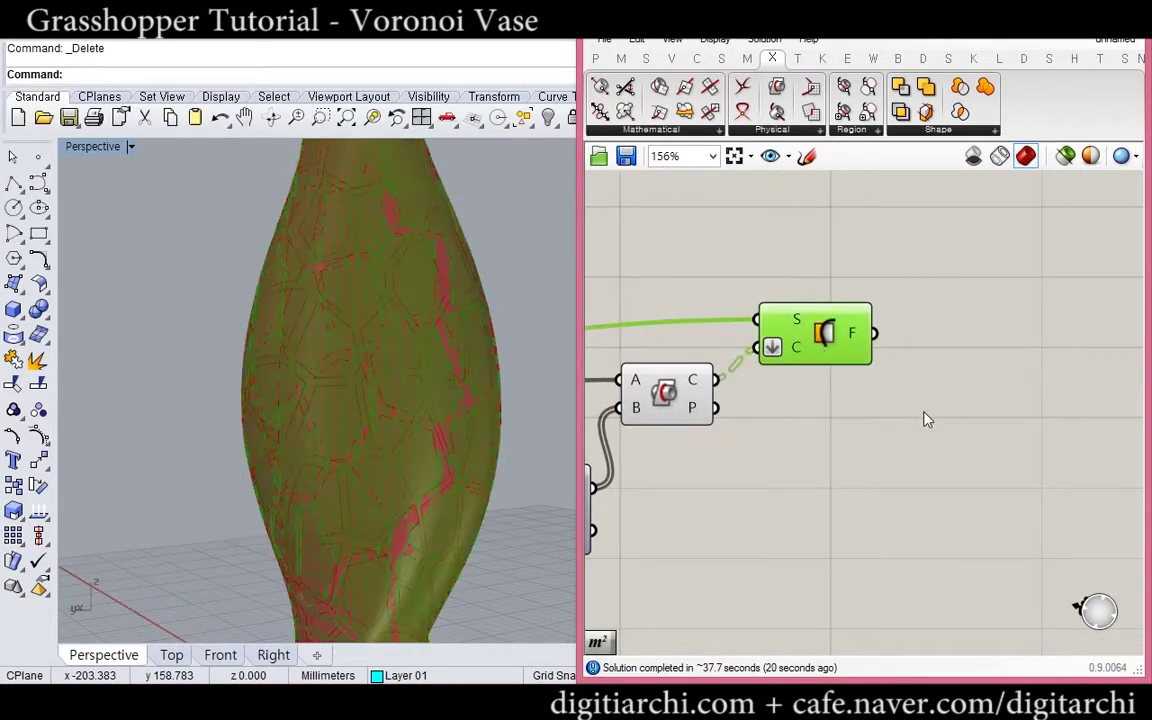
left_click(926, 416)
right_click_drag(320, 416, 303, 412)
scroll(304, 416, "down", 5)
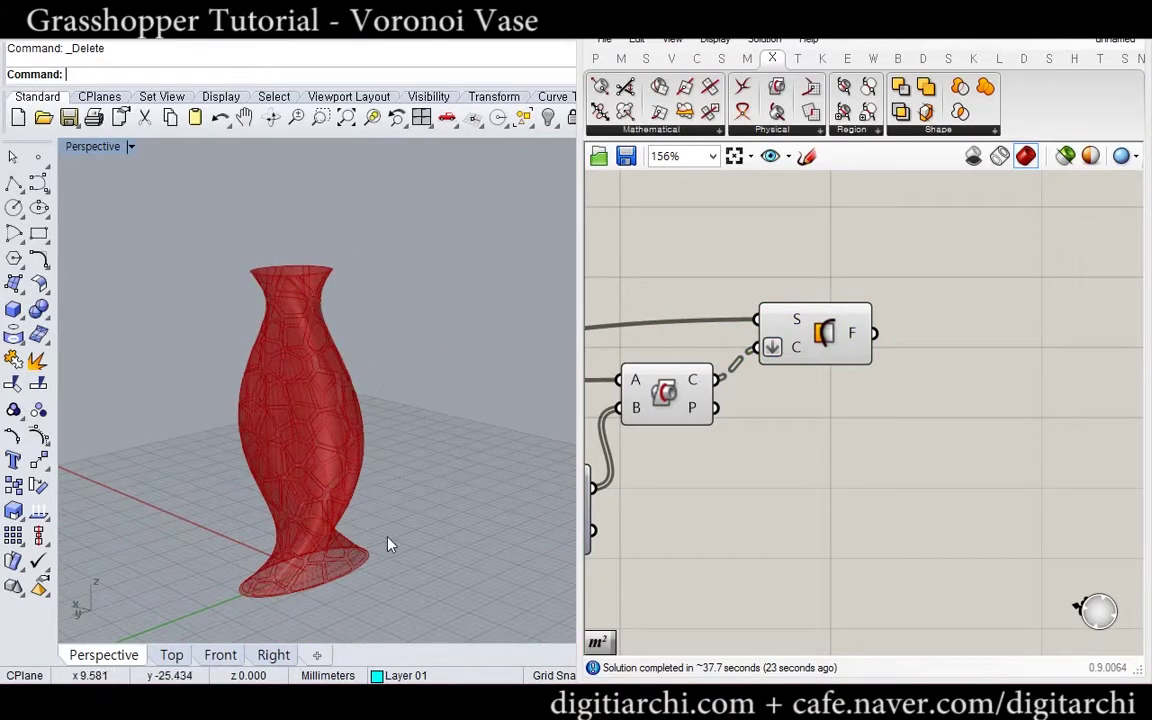
scroll(310, 524, "up", 3)
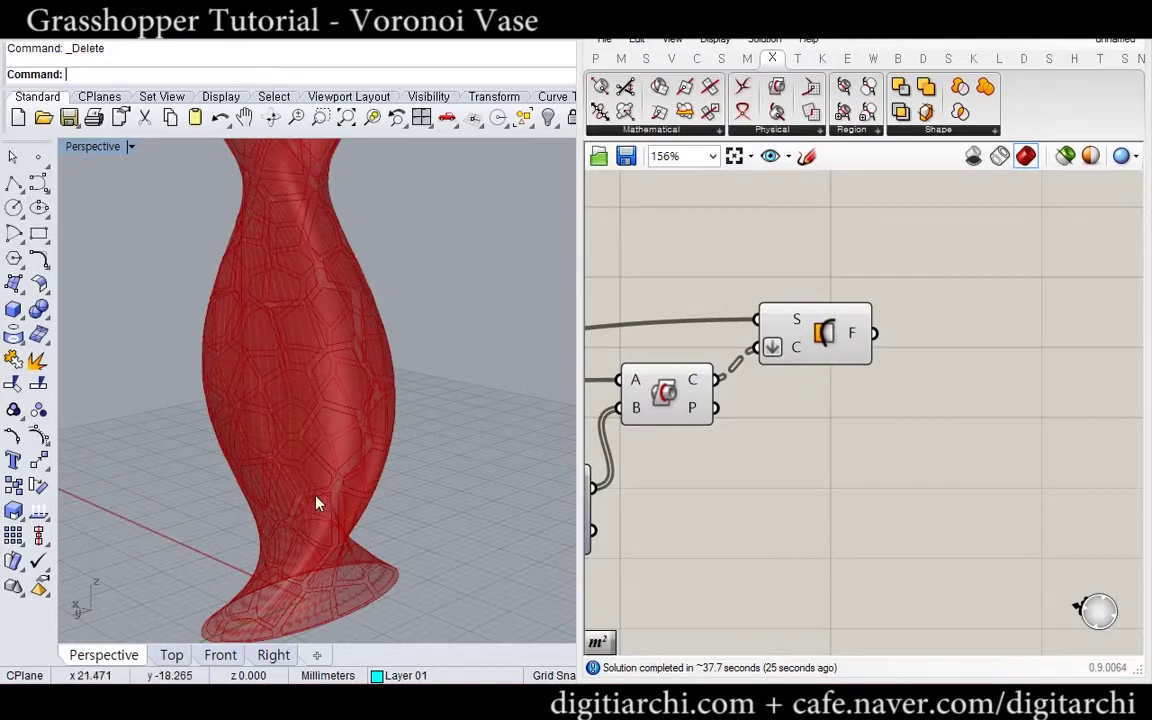
scroll(316, 503, "up", 2)
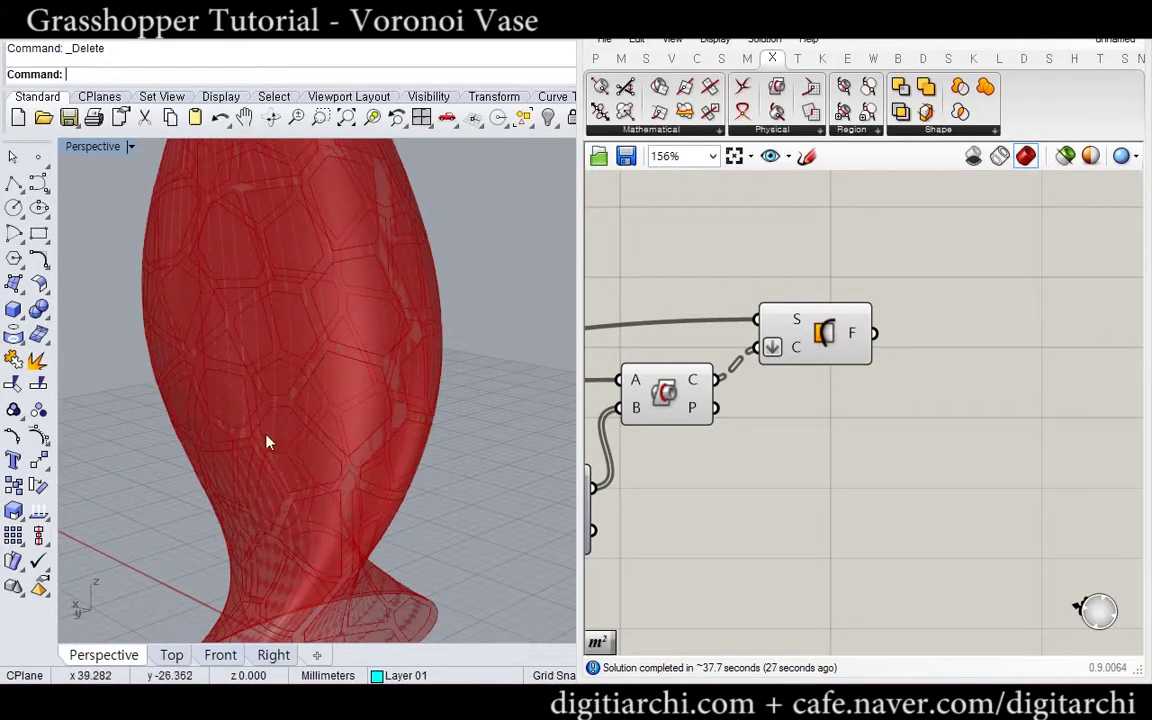
scroll(267, 441, "down", 2)
Add an Area component and connect the Surface Split fragments to its G input
double_click(872, 459)
type("ar")
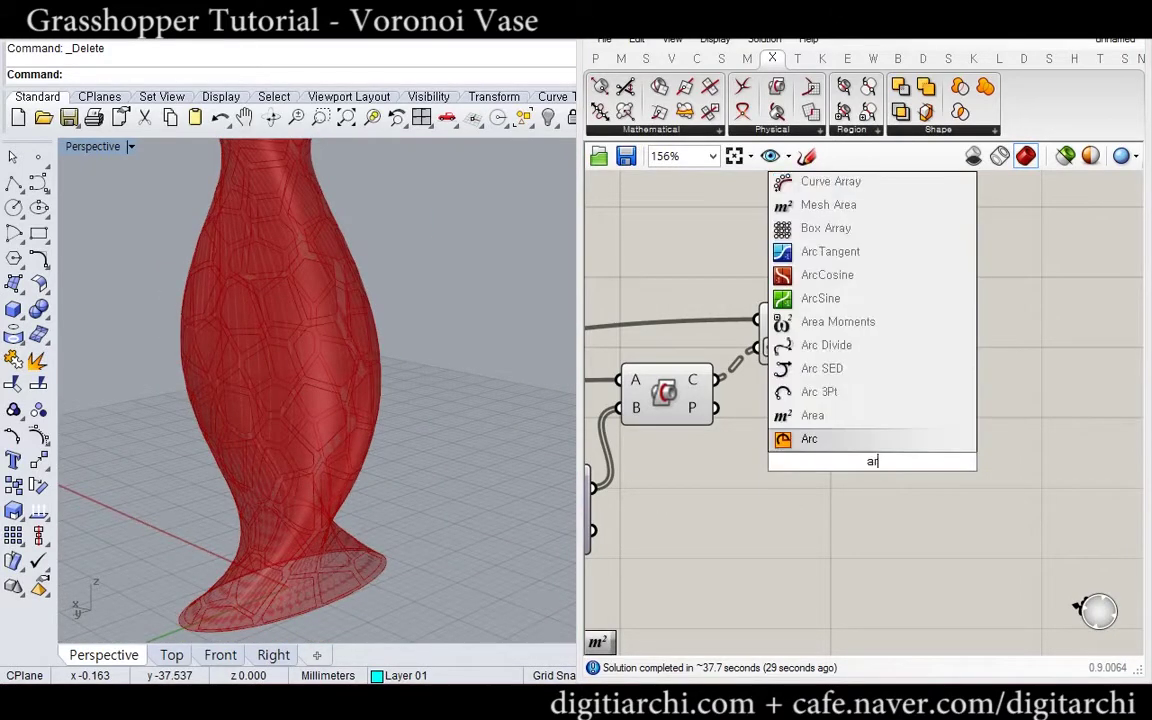
type("ea")
key("Return")
left_click_drag(873, 446, 951, 335)
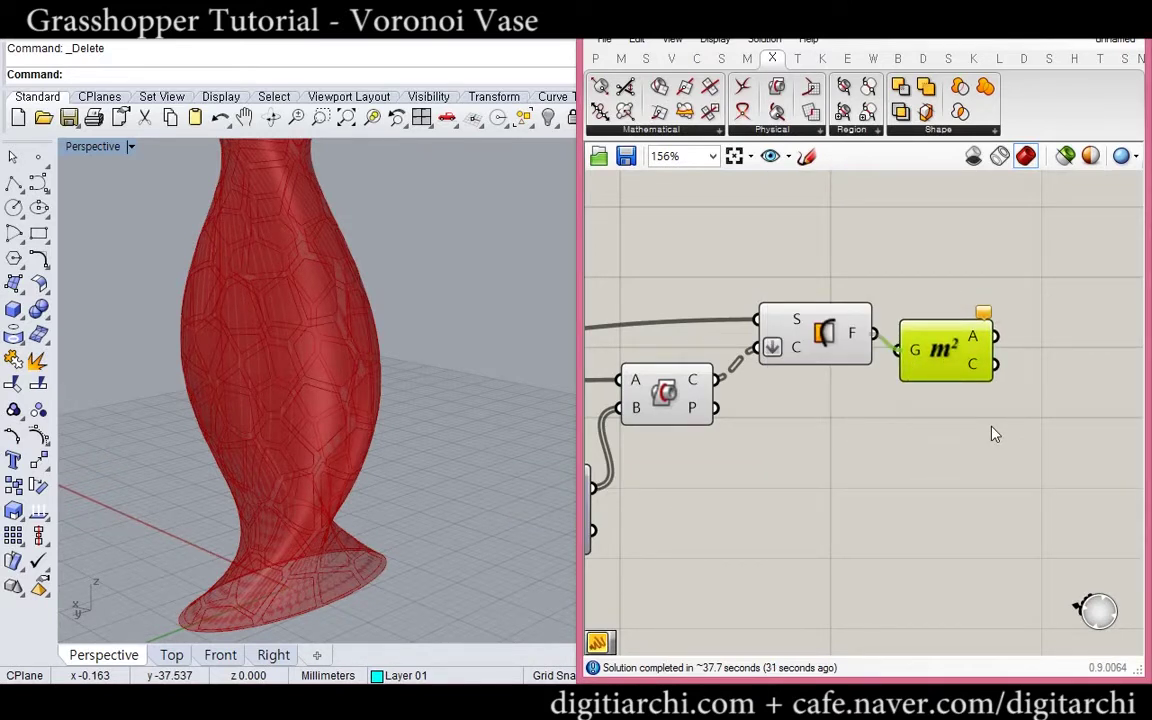
Add a Sort List component with the fragment areas as keys K and the Surface Split fragments as values A
double_click(940, 464)
type("sortli")
key("Return")
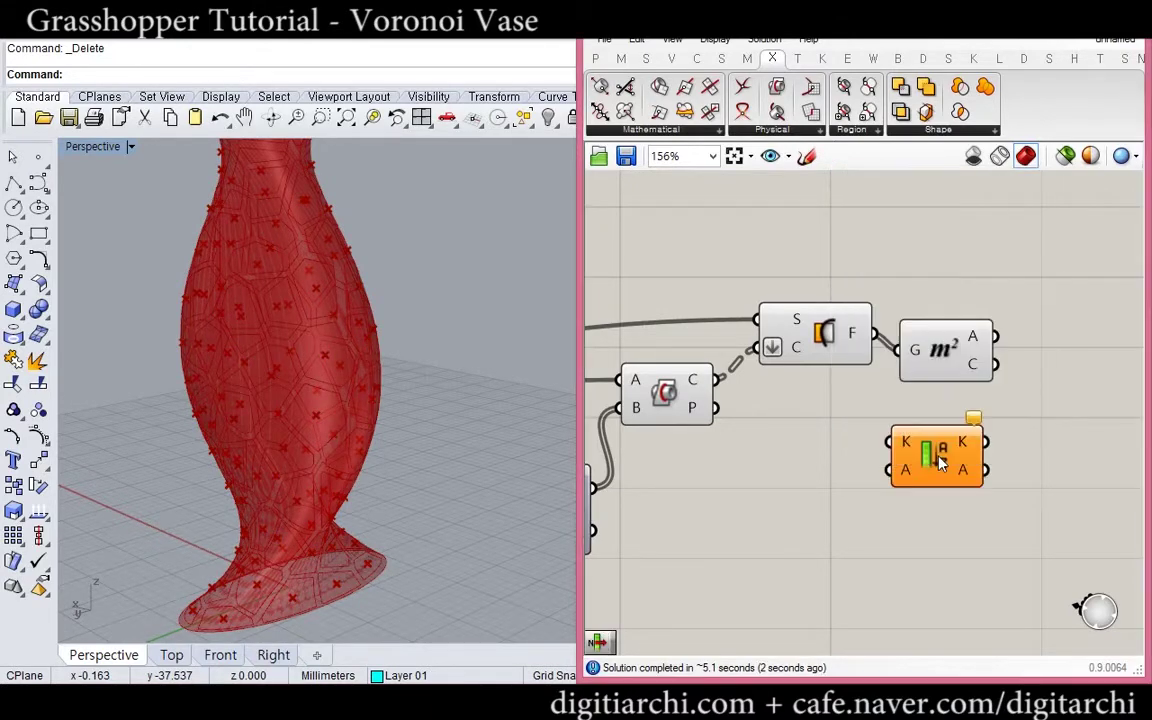
left_click_drag(941, 462, 1108, 401)
right_click_drag(1108, 401, 915, 430)
left_click_drag(915, 430, 902, 397)
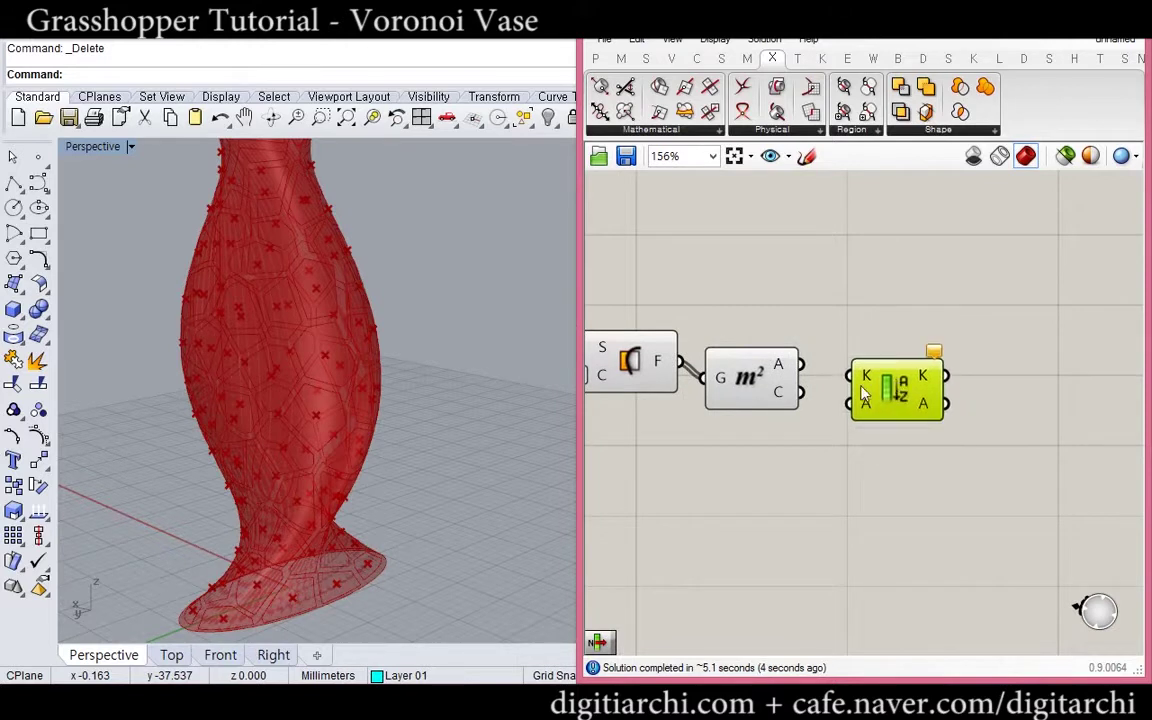
left_click_drag(754, 403, 738, 431)
mouse_move(806, 387)
left_mouse_down()
mouse_move(864, 377)
mouse_move(909, 397)
mouse_move(680, 361)
left_mouse_up()
left_click_drag(726, 408, 759, 462)
mouse_move(933, 381)
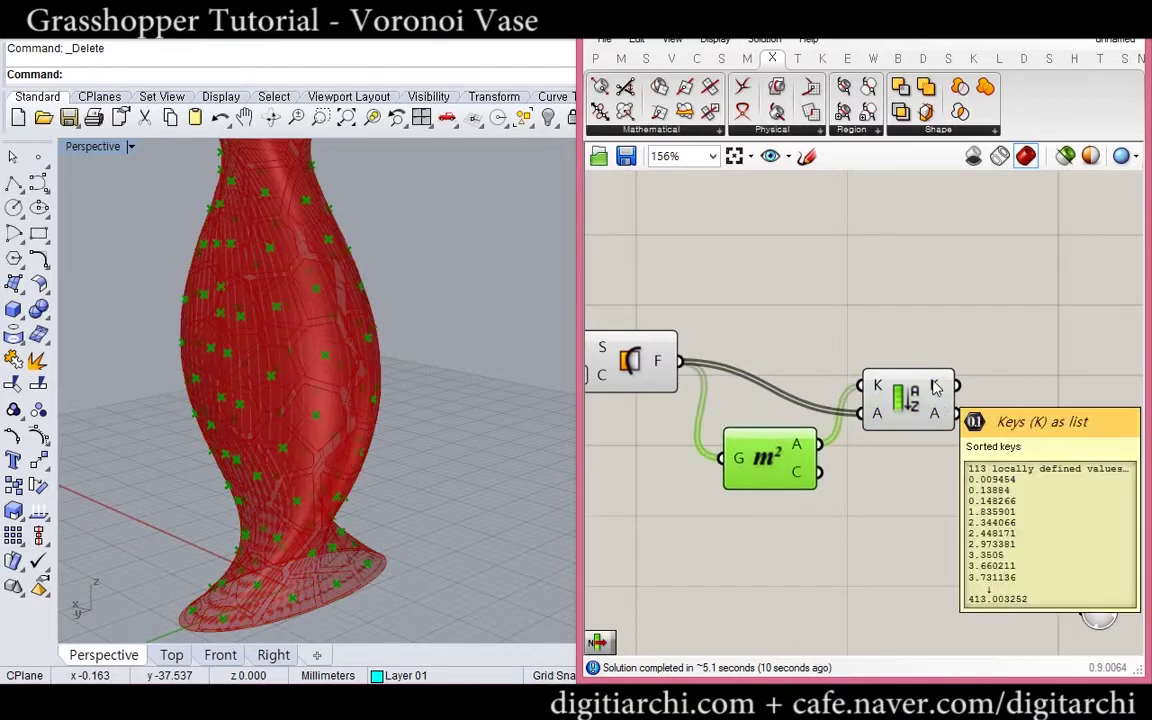
Reverse the A output of Sort List and connect it to the L input of a new List Item component
right_click(952, 413)
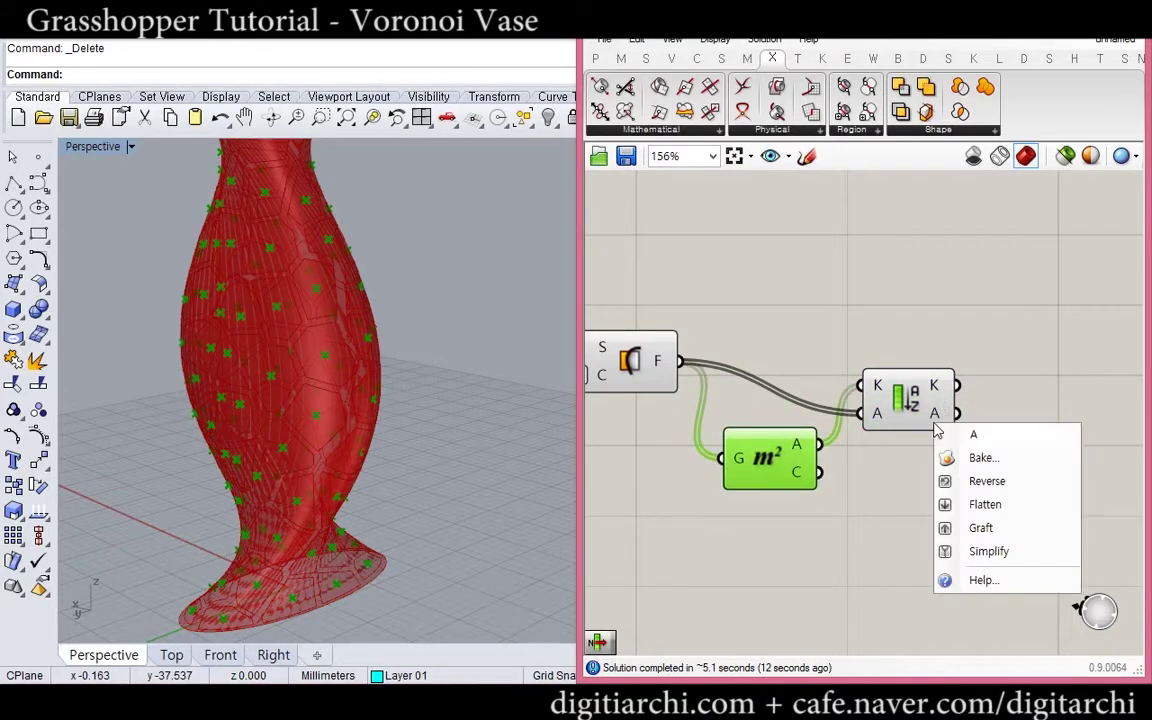
left_click(988, 478)
double_click(996, 494)
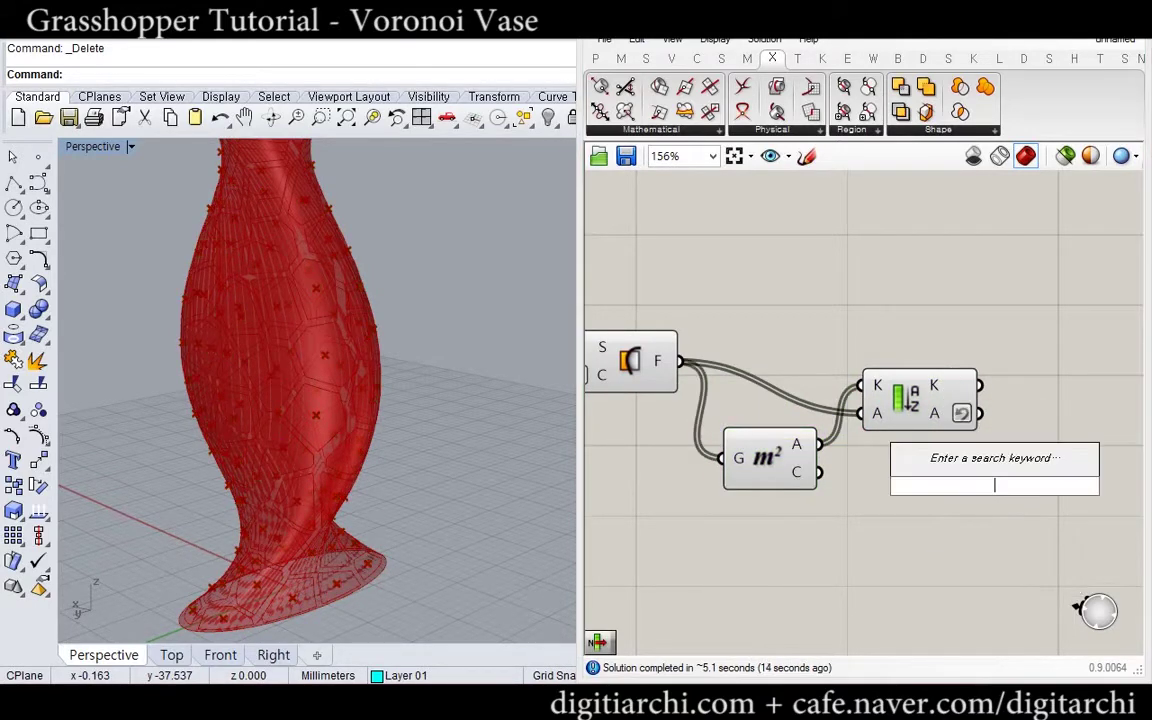
type("list item")
key("Return")
left_click_drag(971, 488, 1020, 482)
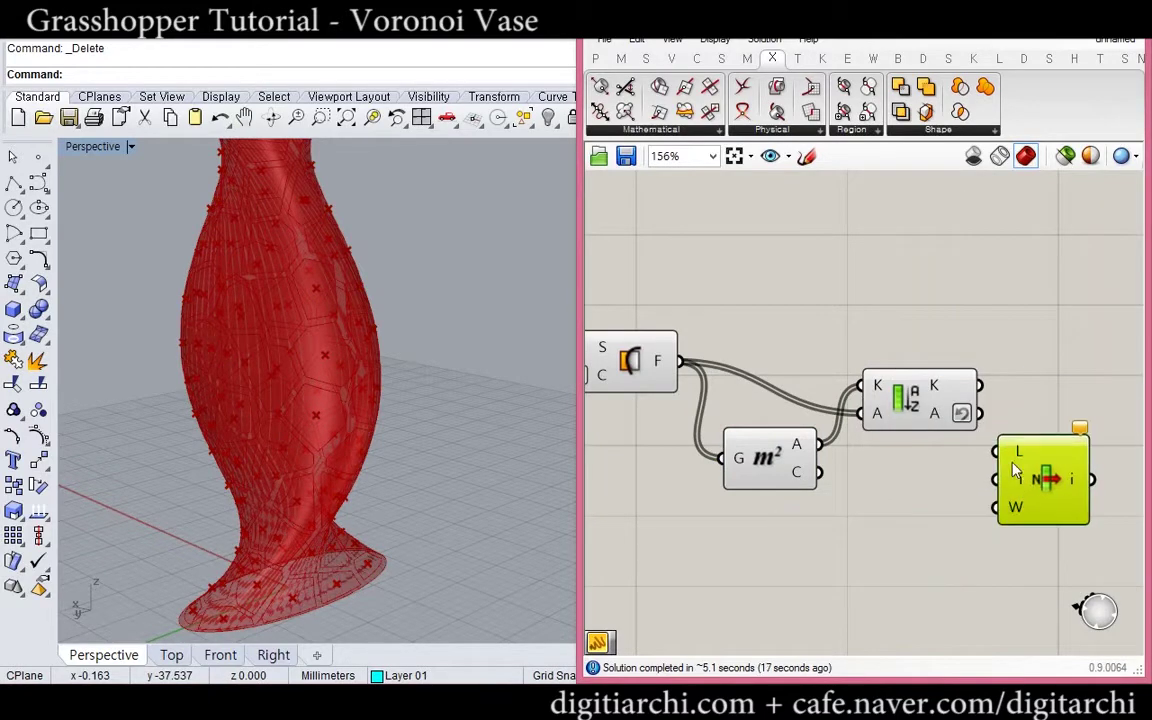
left_click_drag(980, 413, 998, 451)
Turn off the preview of the Area, Sort List and Surface Split components
left_click_drag(901, 508, 796, 405)
middle_click(740, 368)
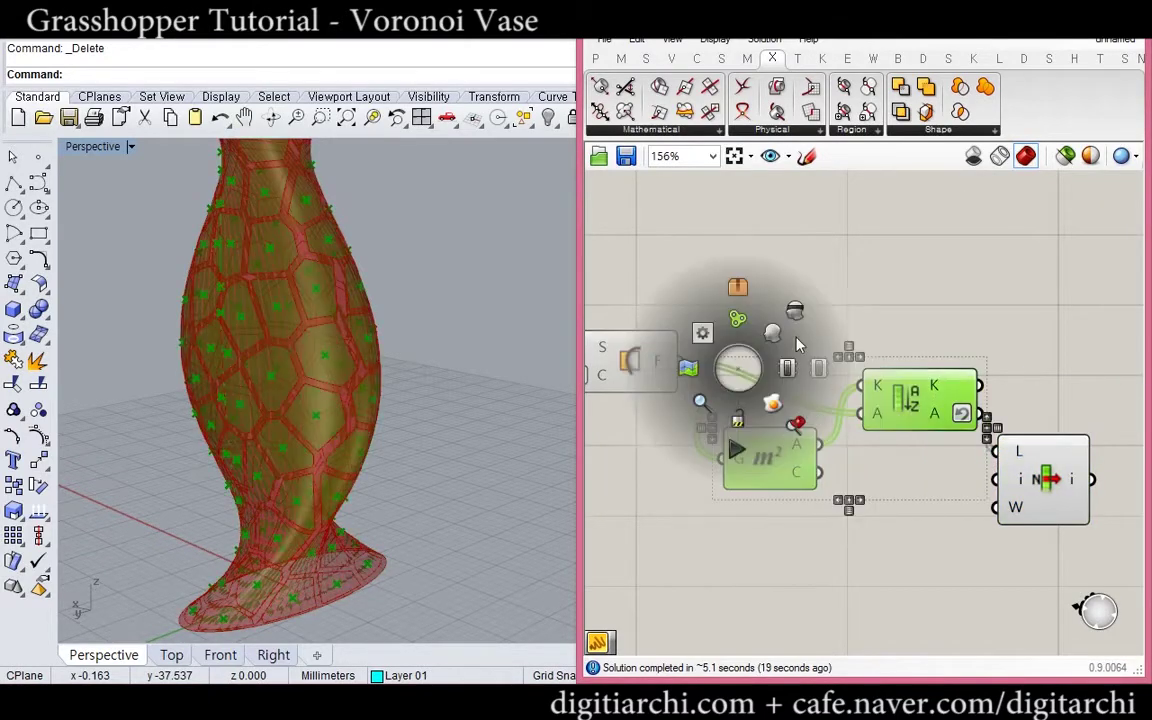
left_click(796, 318)
left_click(660, 378)
middle_click(680, 396)
left_click(747, 341)
left_click(838, 349)
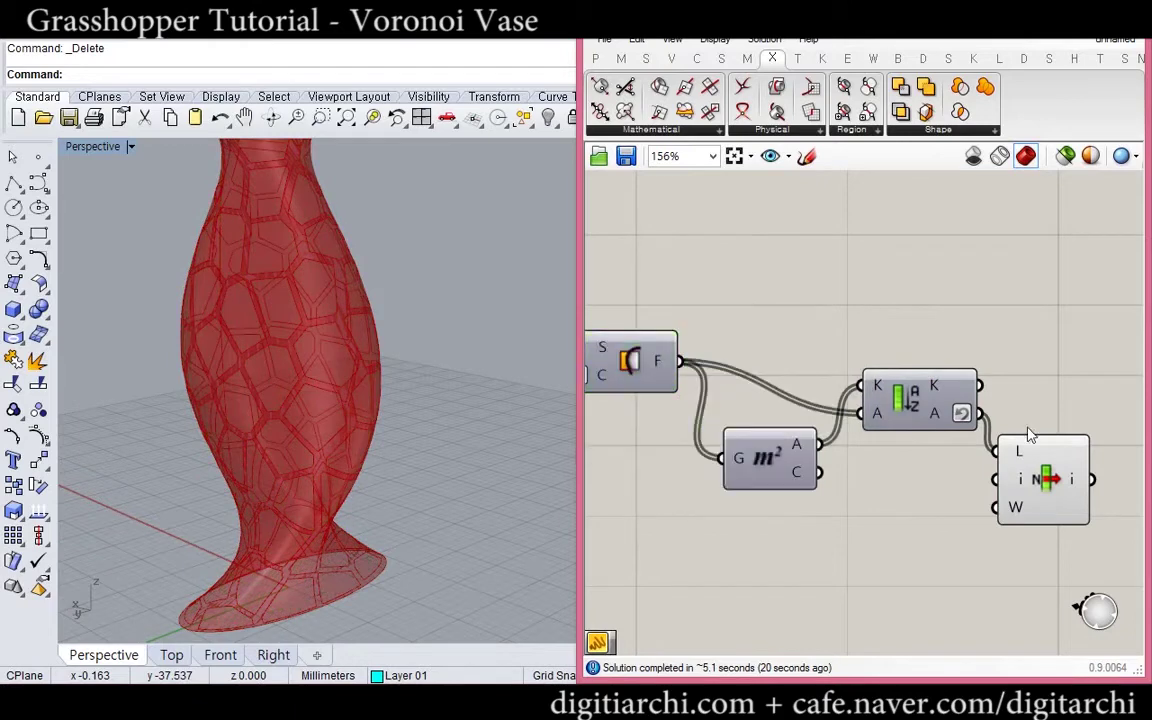
Turn off the preview of all components upstream of Sort List and highlight the List Item result on the vase
right_click_drag(858, 445, 930, 417)
scroll(926, 418, "down", 7)
left_click_drag(883, 484, 500, 302)
middle_click(682, 397)
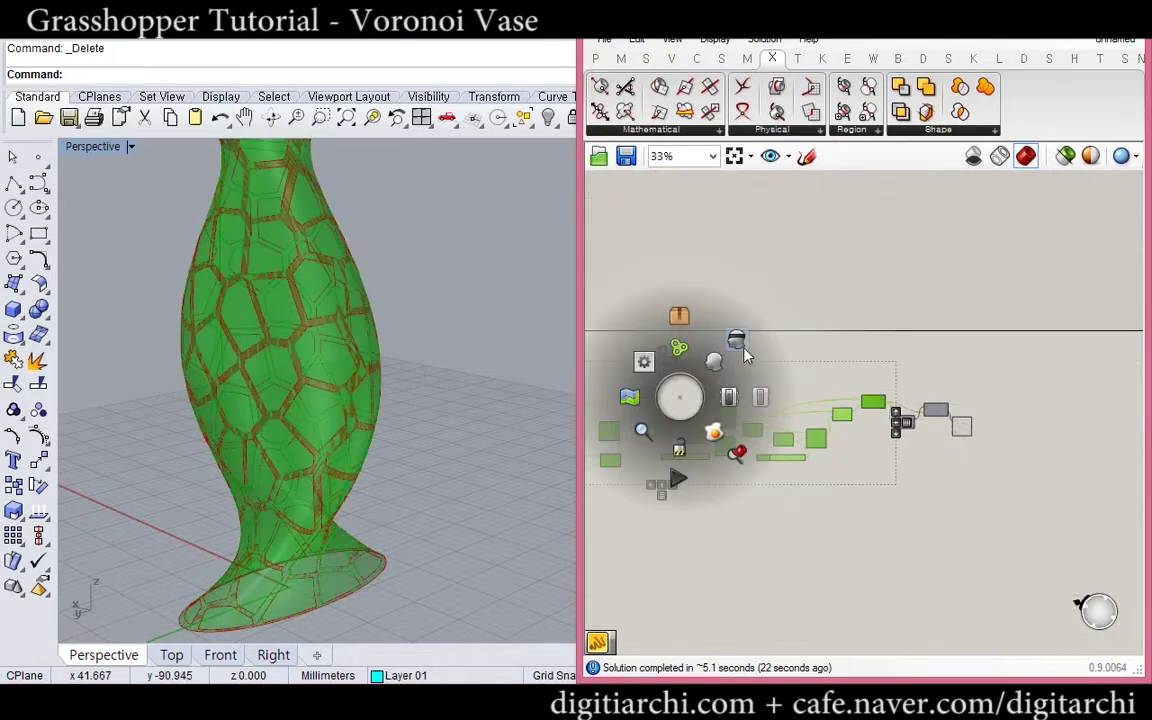
left_click(746, 346)
left_click(848, 378)
scroll(955, 417, "up", 7)
left_click(997, 467)
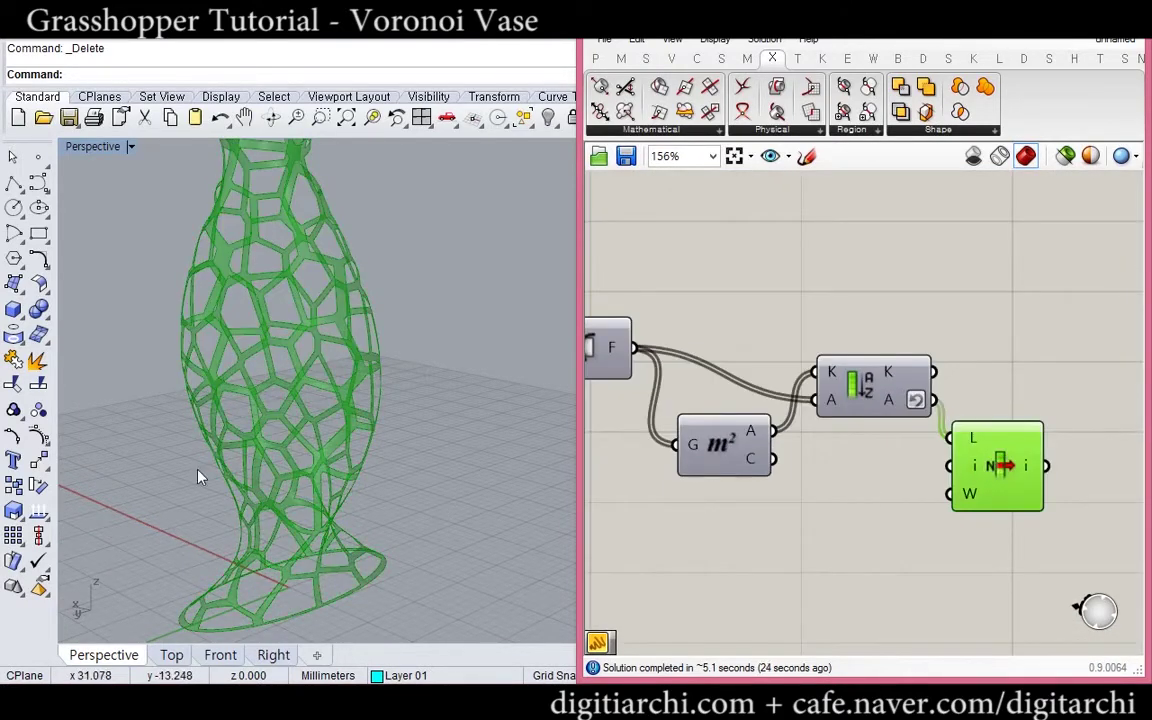
right_click_drag(198, 473, 270, 463)
right_click_drag(767, 486, 816, 467)
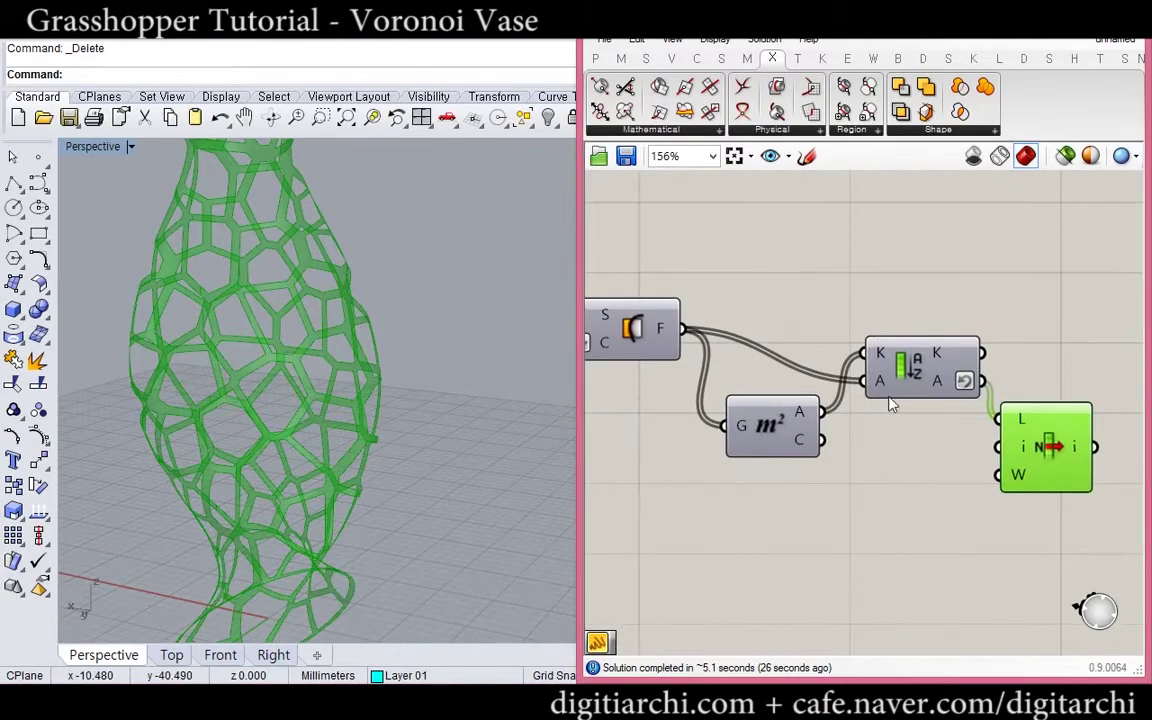
left_click(858, 430)
Move the Area component above the fragment wires and add a Number parameter fed by the F output of Surface Split
left_click_drag(771, 441, 768, 281)
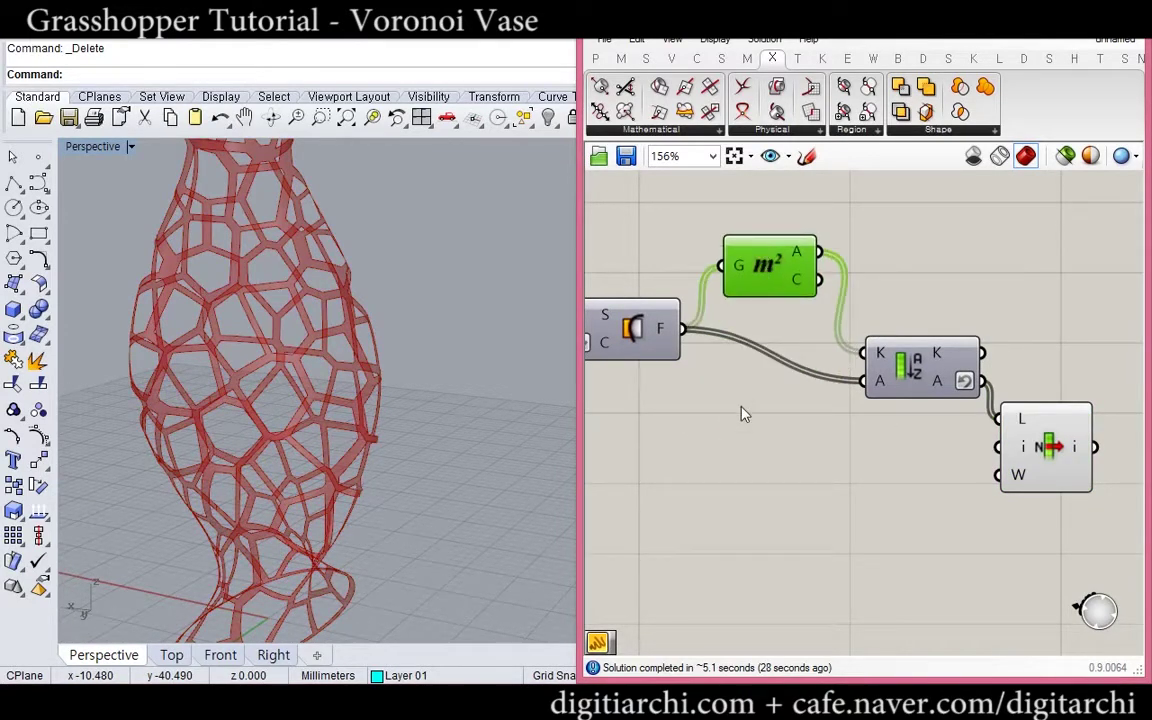
double_click(742, 413)
key("Escape")
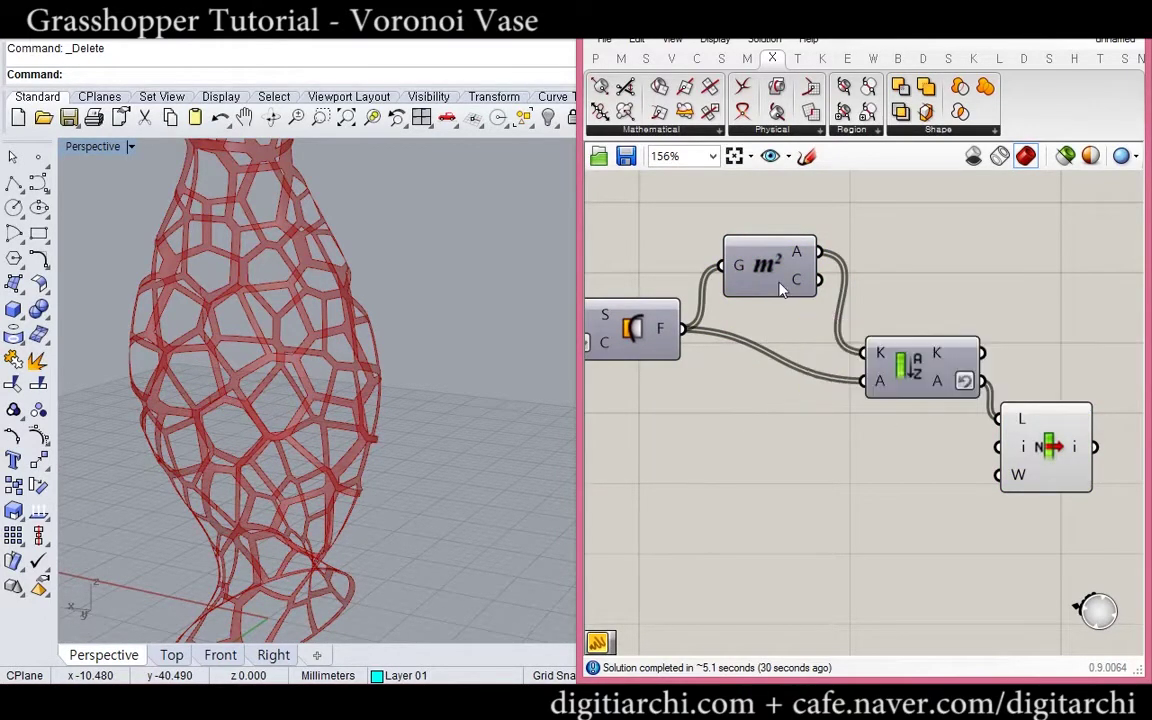
mouse_move(796, 288)
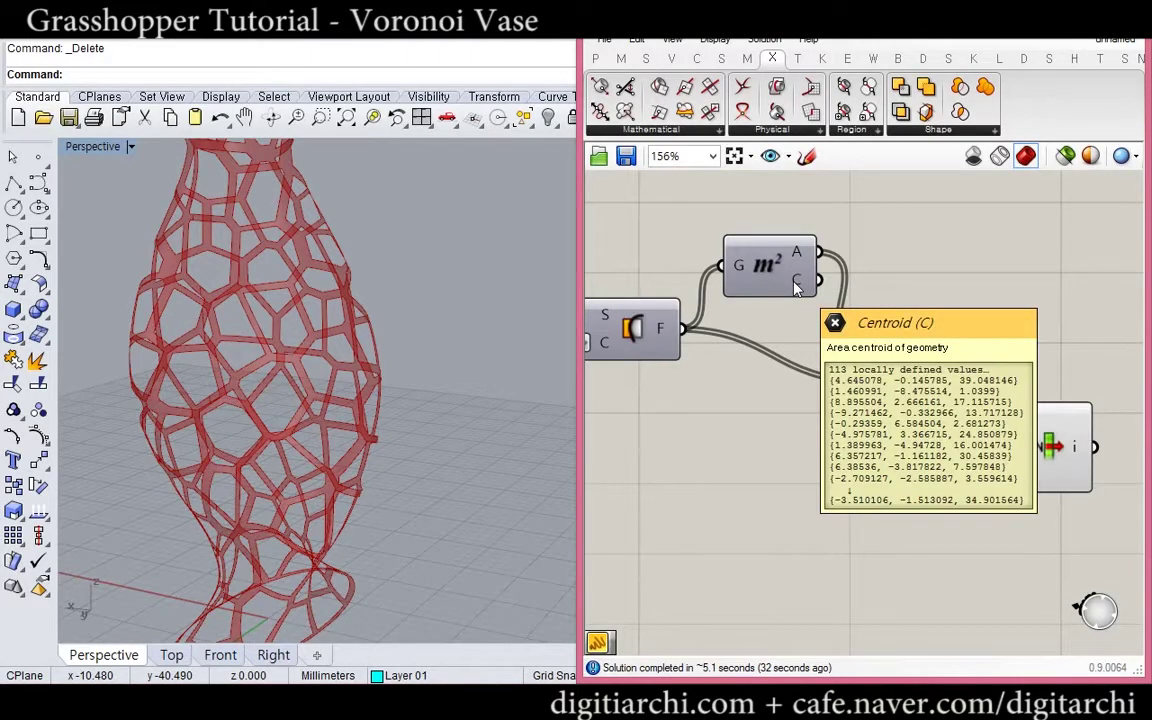
double_click(738, 425)
type("num")
left_click(735, 396)
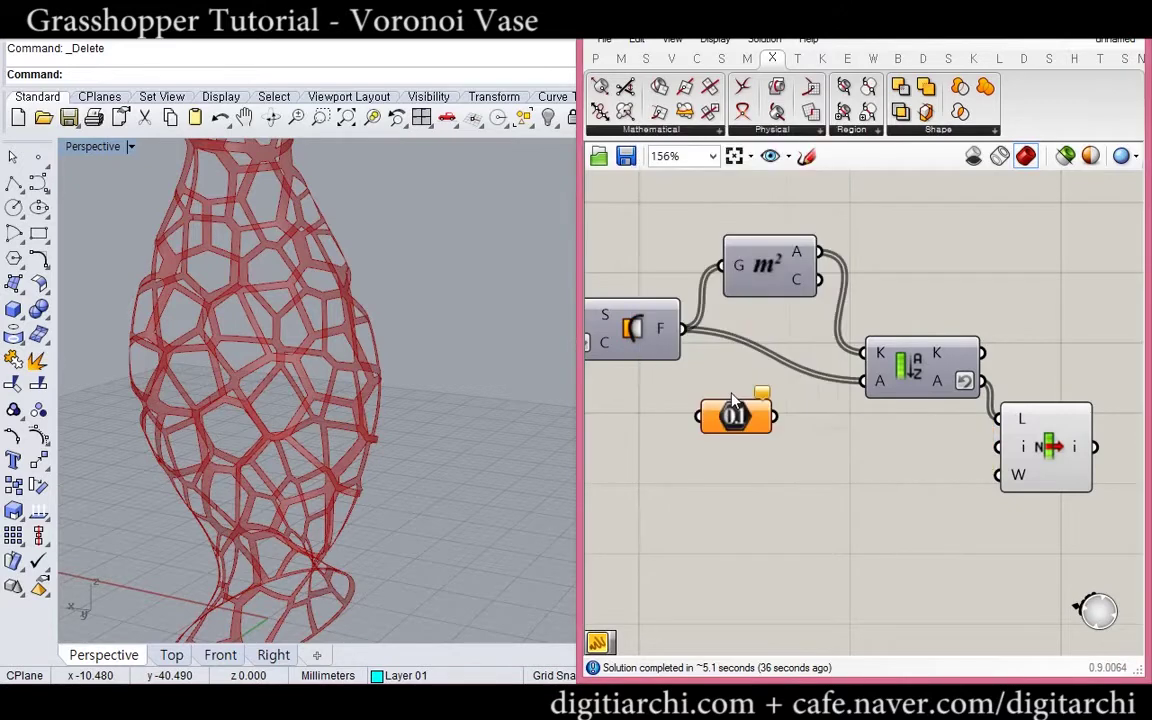
left_click_drag(732, 414, 762, 406)
left_click_drag(685, 328, 746, 400)
mouse_move(776, 404)
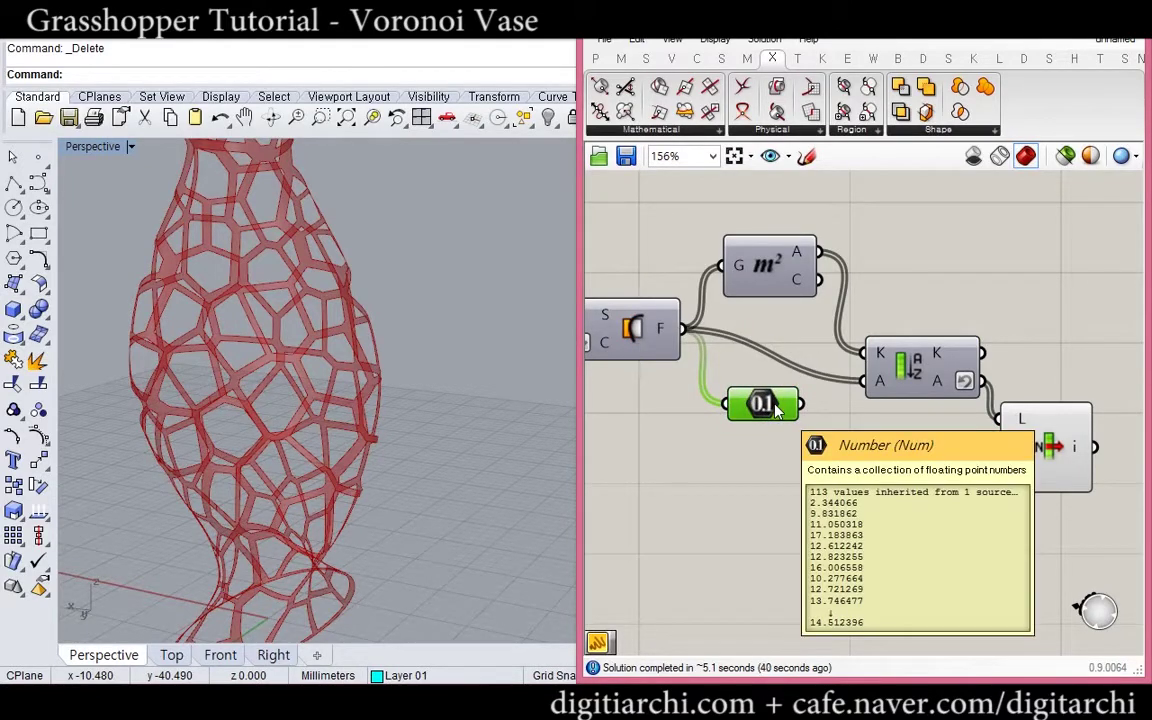
Compare the Area output with the Number parameter's values in two temporary panels, and delete both panels
double_click(901, 265)
type("\"")
key("Return")
left_click_drag(901, 266, 957, 270)
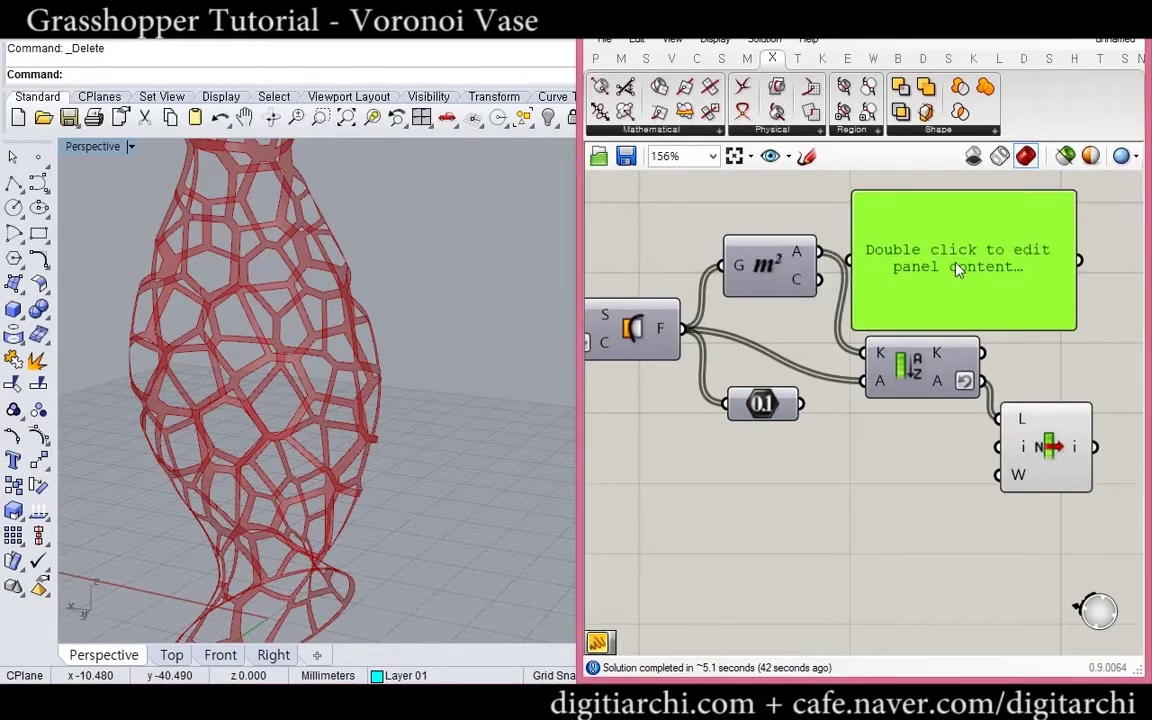
left_click_drag(821, 253, 850, 260)
left_click(931, 288)
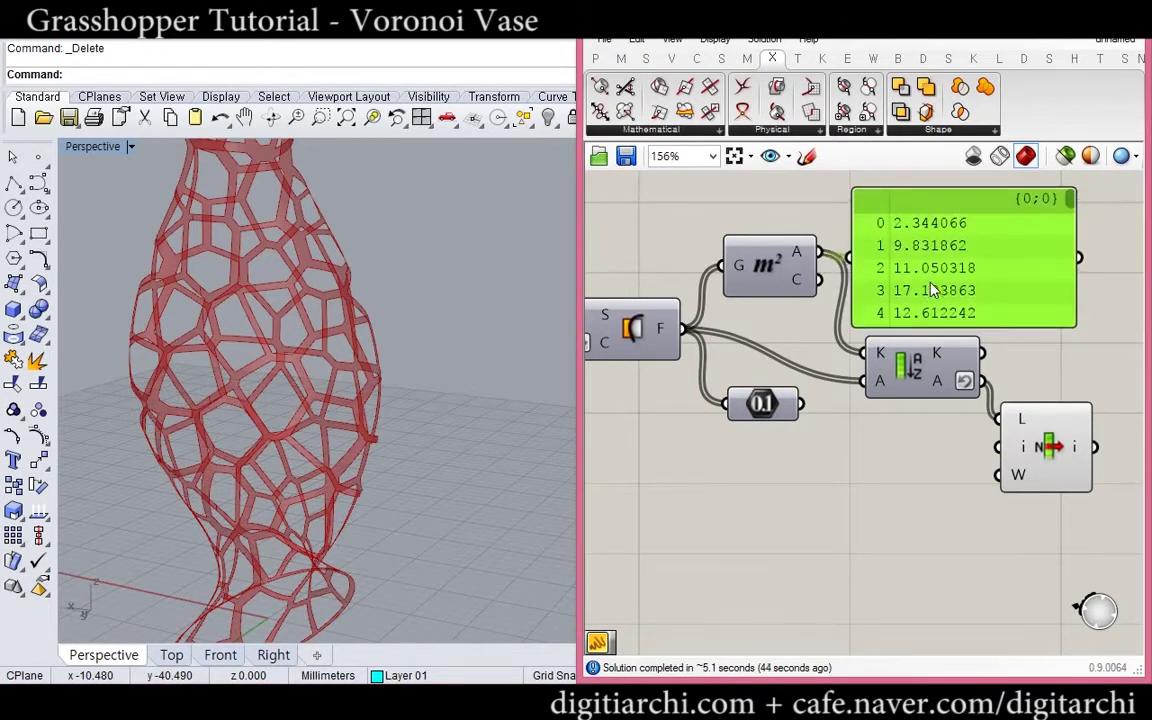
key("ctrl+c")
key("ctrl+v")
left_click_drag(931, 288, 908, 466)
left_click_drag(805, 420, 801, 405)
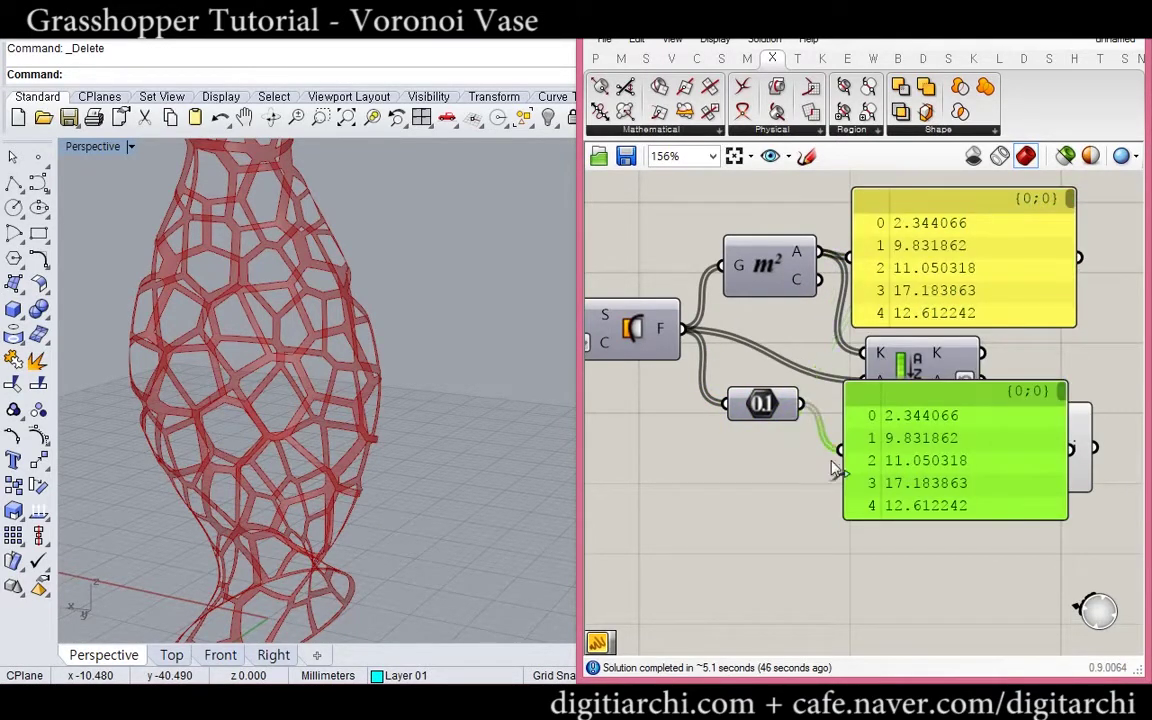
key("Delete")
left_click(900, 292)
key("Delete")
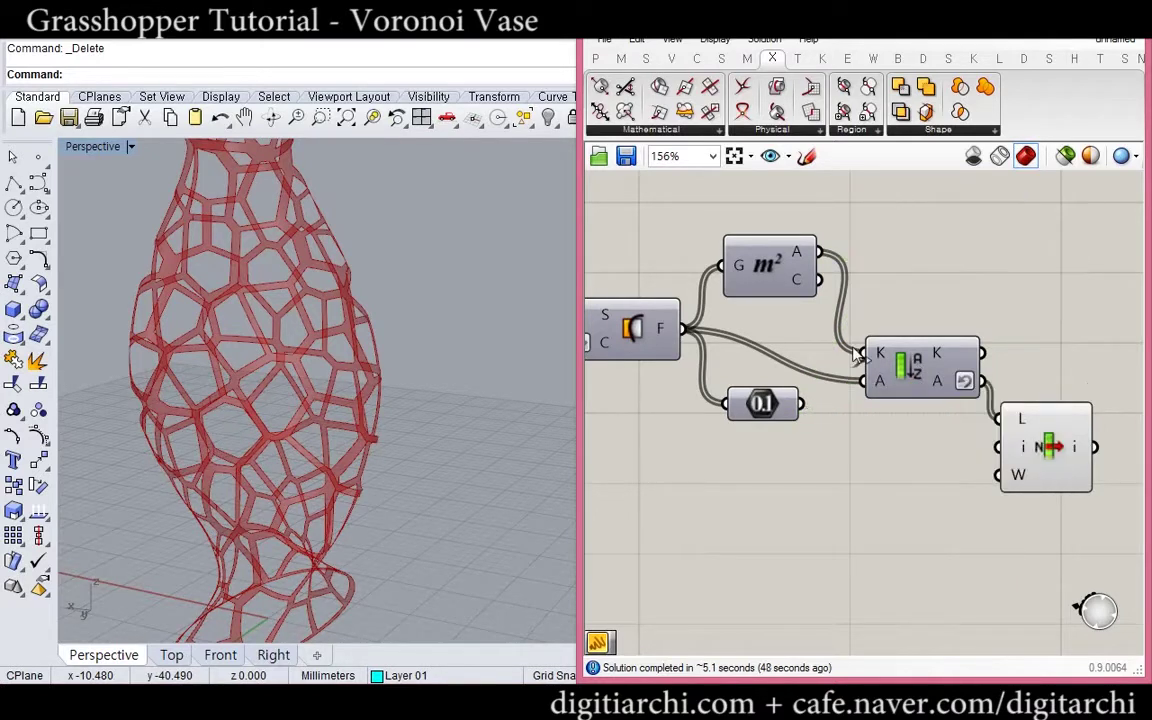
Replace the K input of Sort List with the Number parameter's output
left_click_drag(807, 408, 864, 354)
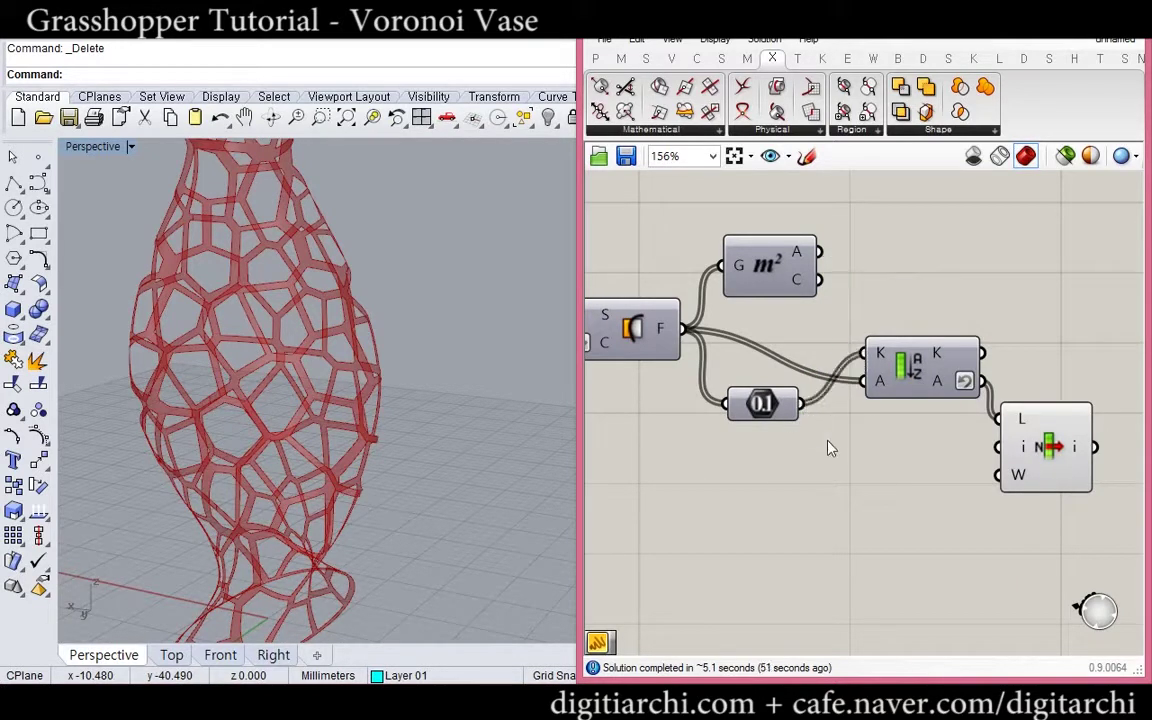
Turn on the Profiler canvas widget to show each component's calculation time
left_click(672, 39)
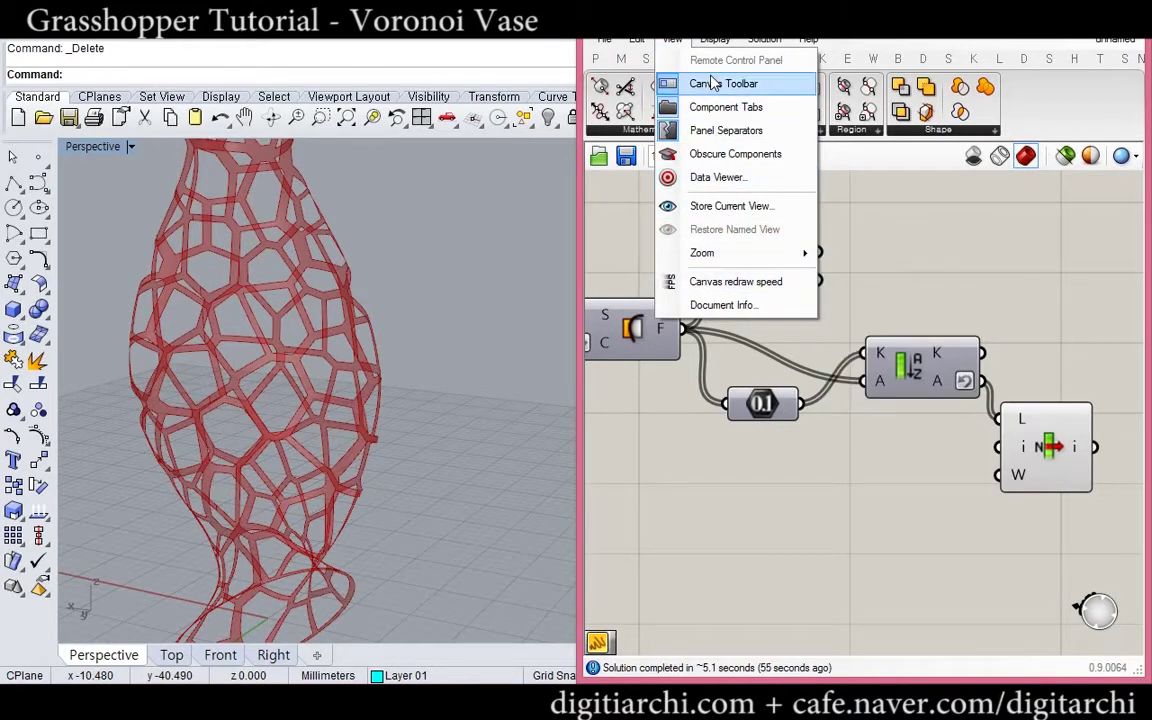
mouse_move(715, 41)
mouse_move(800, 380)
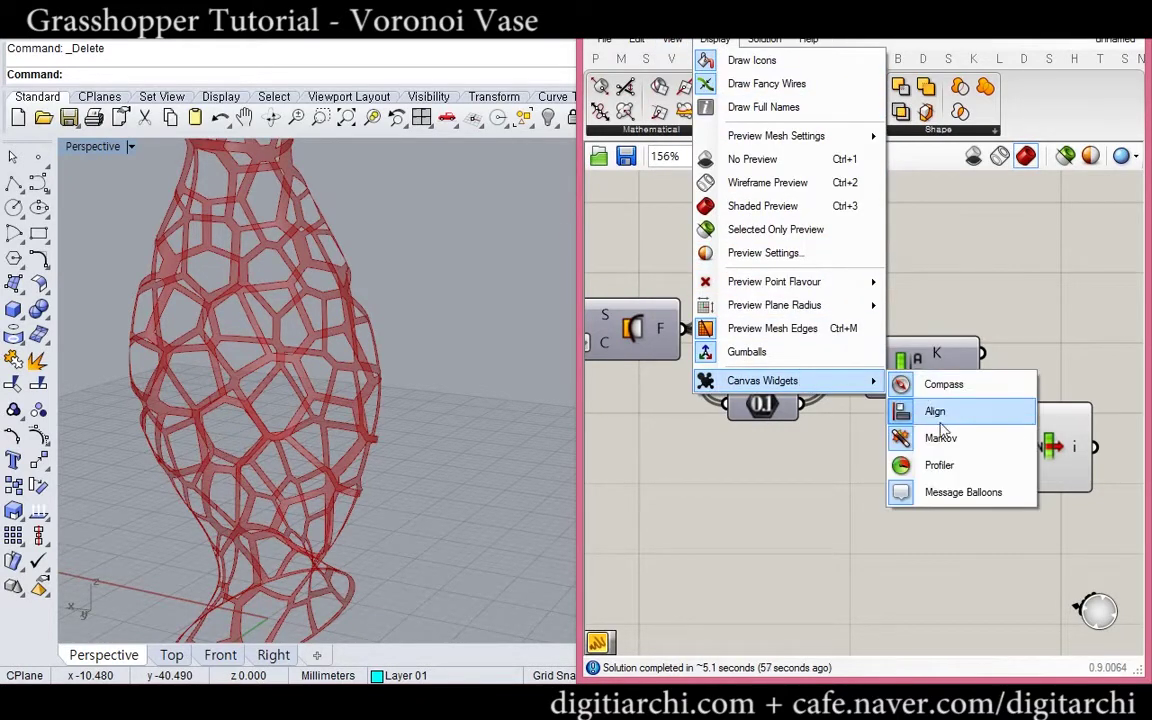
left_click(902, 463)
left_click(756, 404)
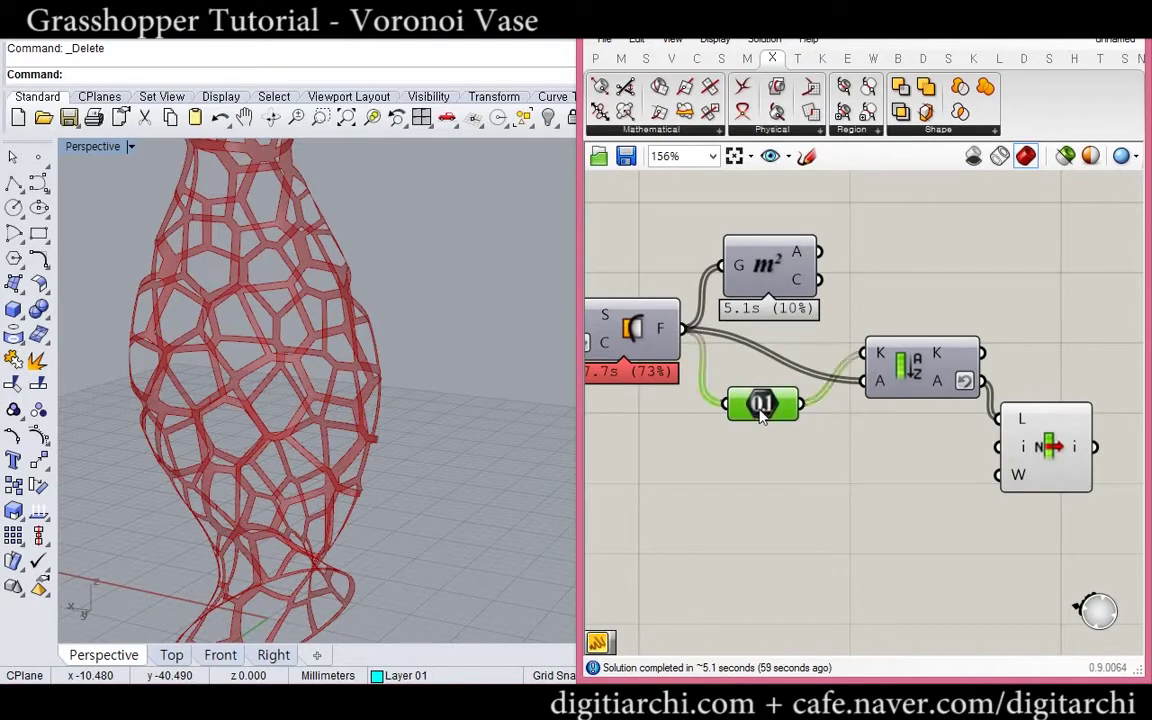
Examine the profiler times along the definition, comparing Surface Split, Area, the Number parameter and the components upstream
right_click_drag(784, 375, 855, 371)
left_click(731, 394)
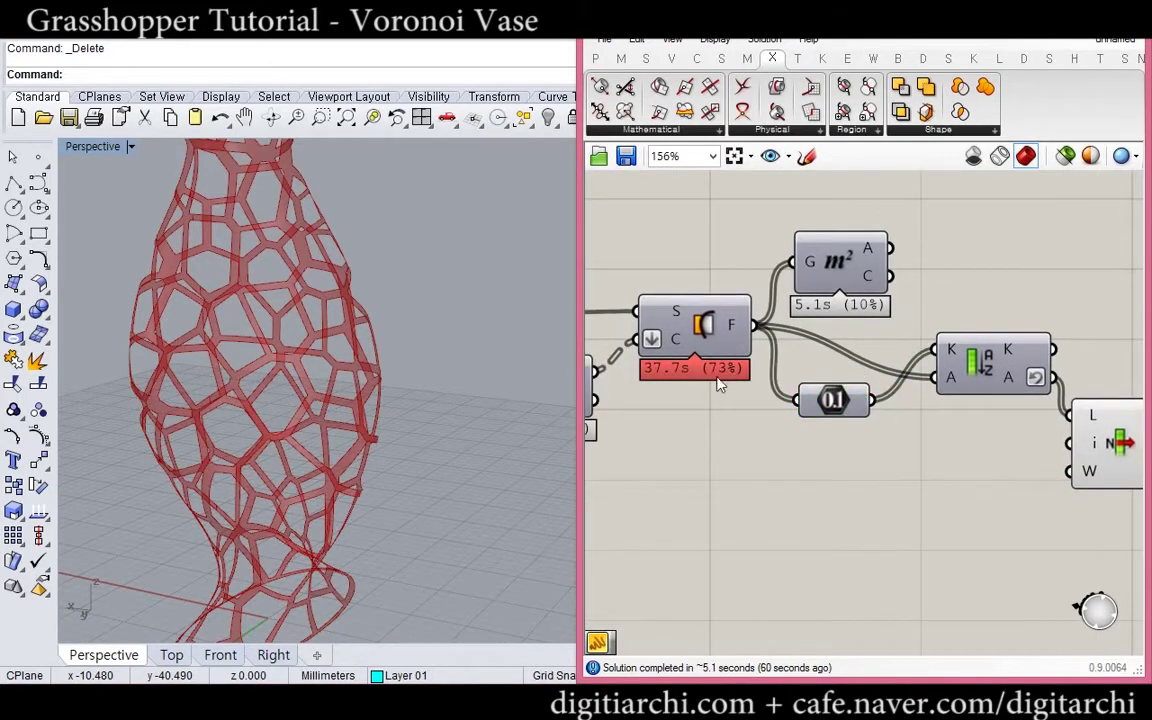
scroll(860, 376, "down", 6)
scroll(800, 381, "up", 6)
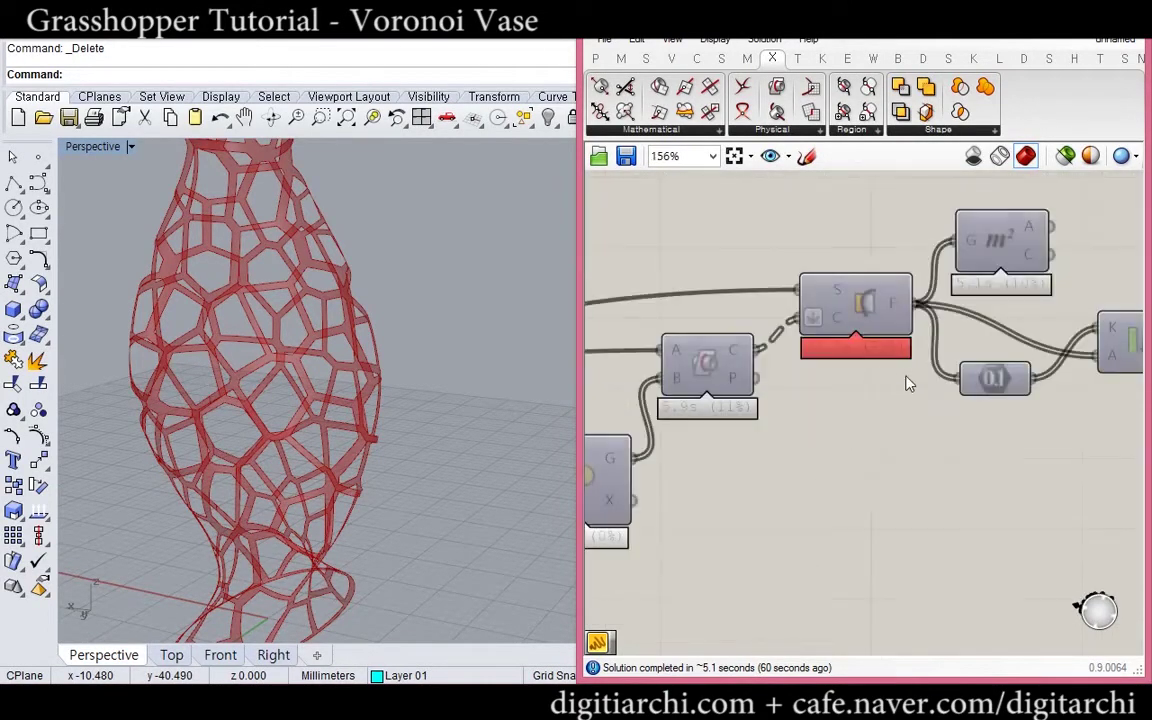
right_click_drag(974, 384, 786, 413)
left_click(880, 418)
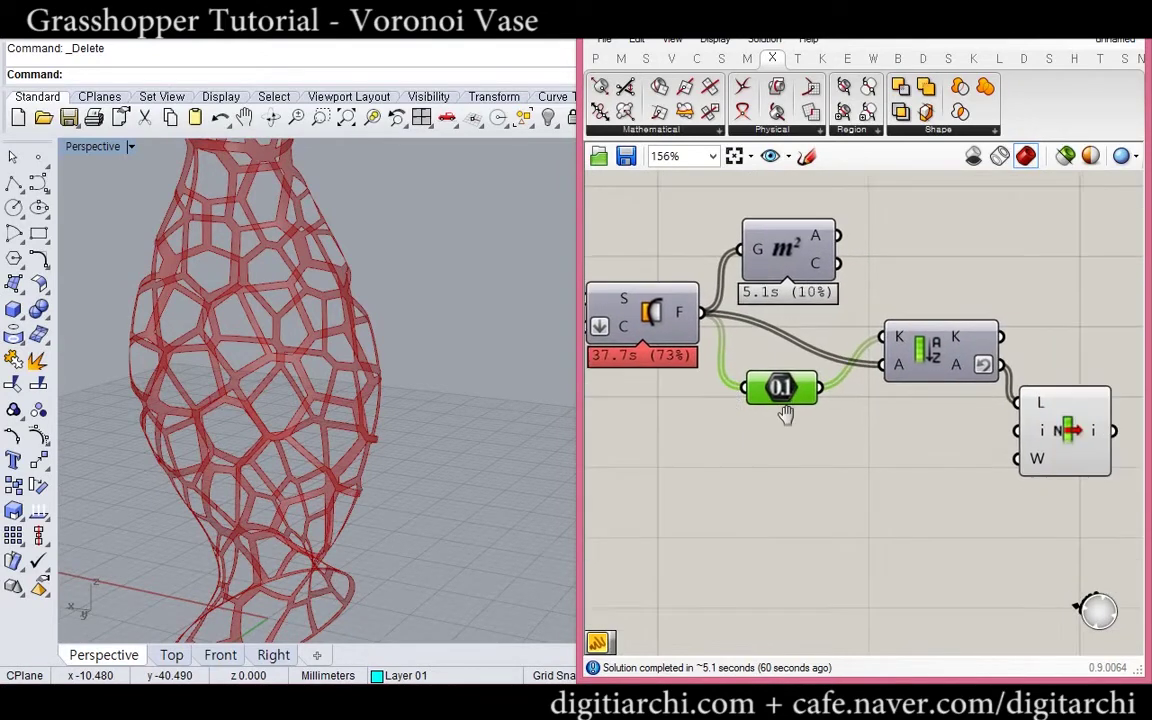
scroll(752, 416, "down", 6)
scroll(730, 415, "up", 7)
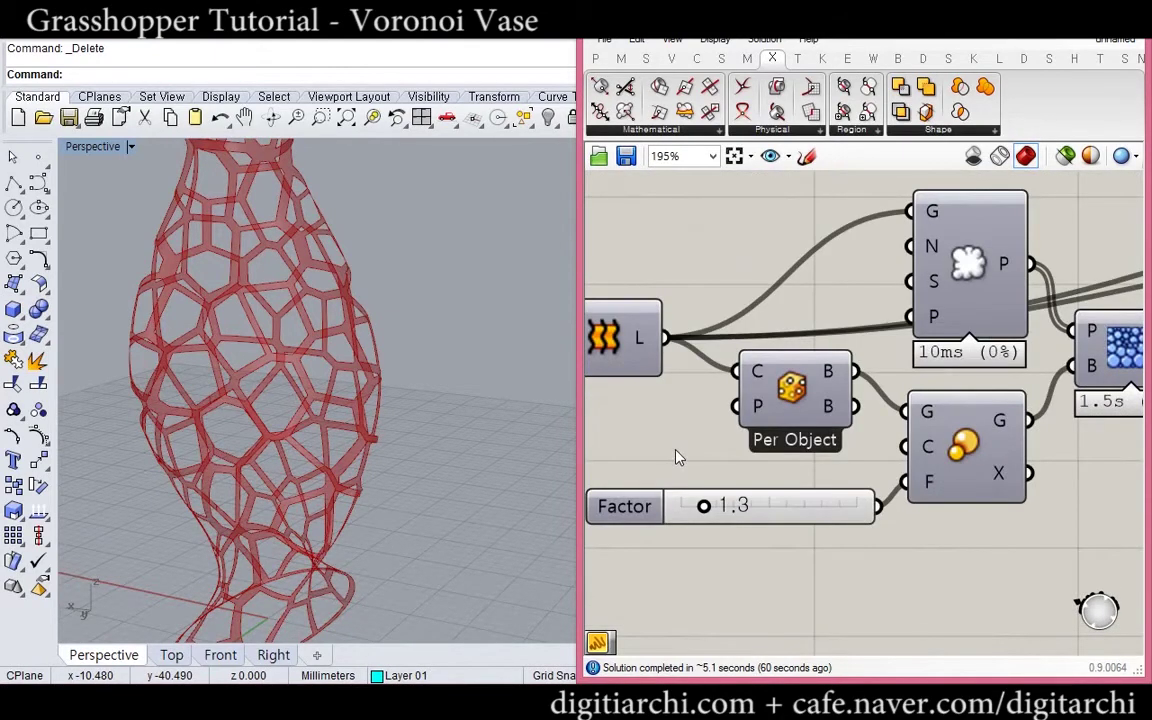
right_click_drag(1138, 446, 770, 428)
right_click_drag(1128, 426, 596, 505)
right_click_drag(795, 370, 738, 411)
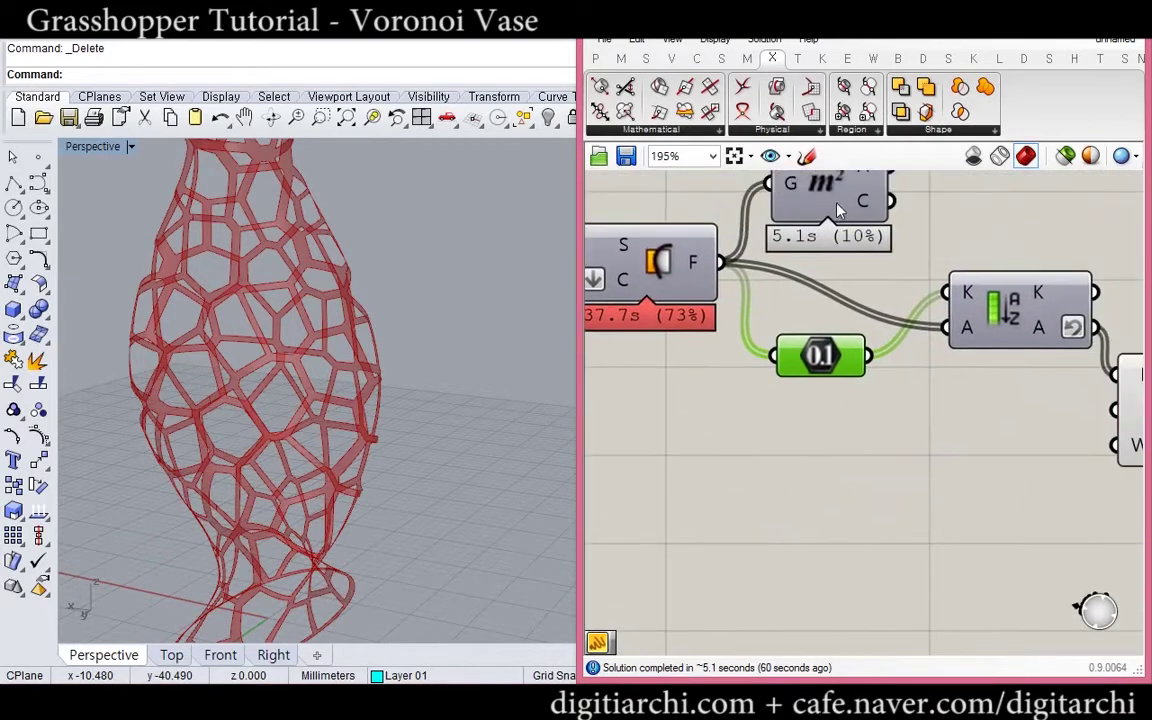
Delete the Area component and undo the deletion
left_click(838, 210)
key("Delete")
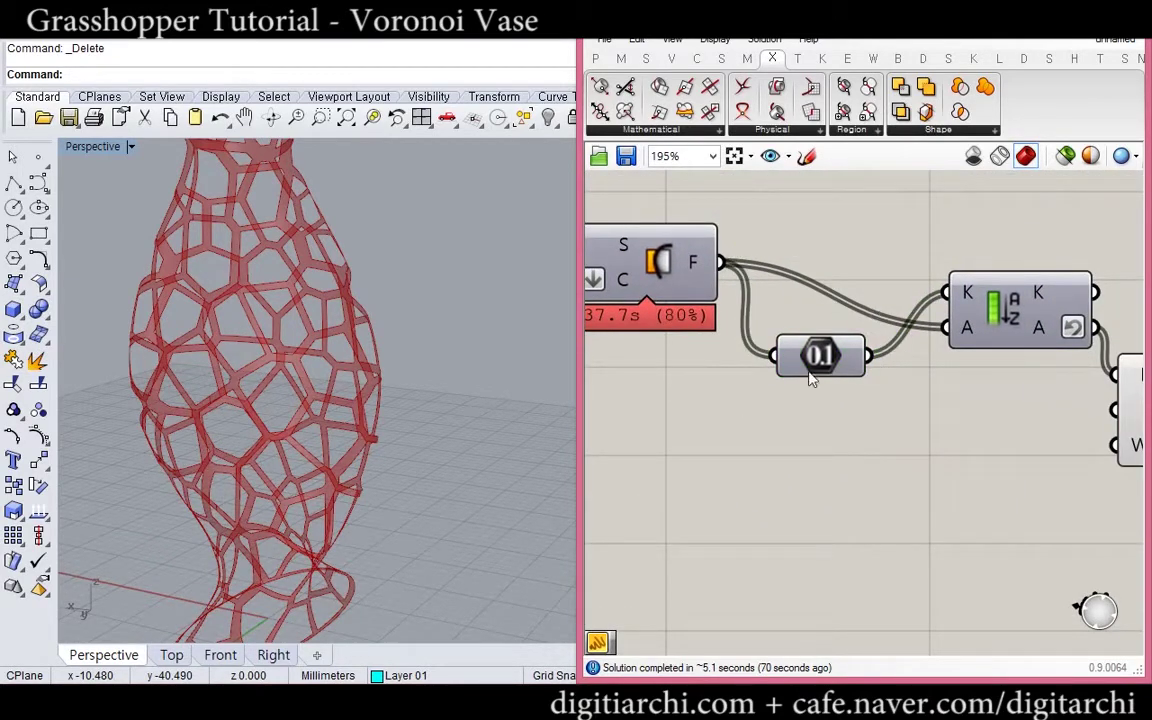
left_click_drag(812, 370, 833, 354)
left_click(859, 237)
right_click_drag(829, 301, 897, 334)
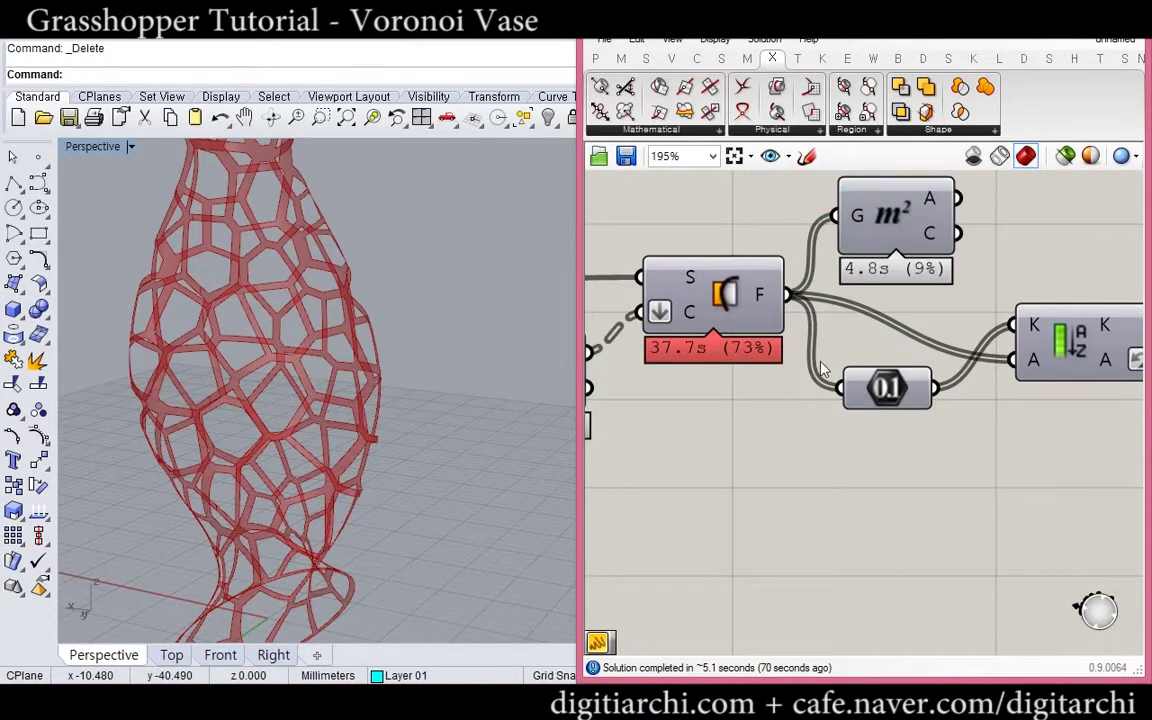
right_click_drag(891, 264, 827, 310)
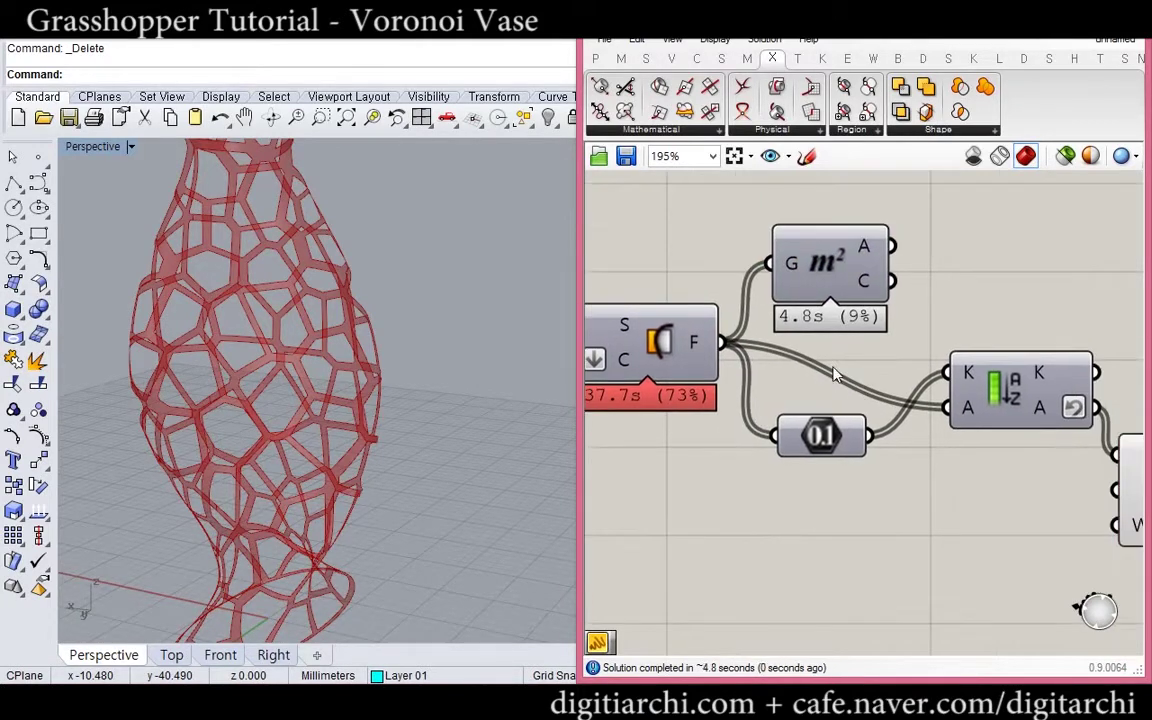
right_click(827, 310)
right_click_drag(799, 387, 830, 368)
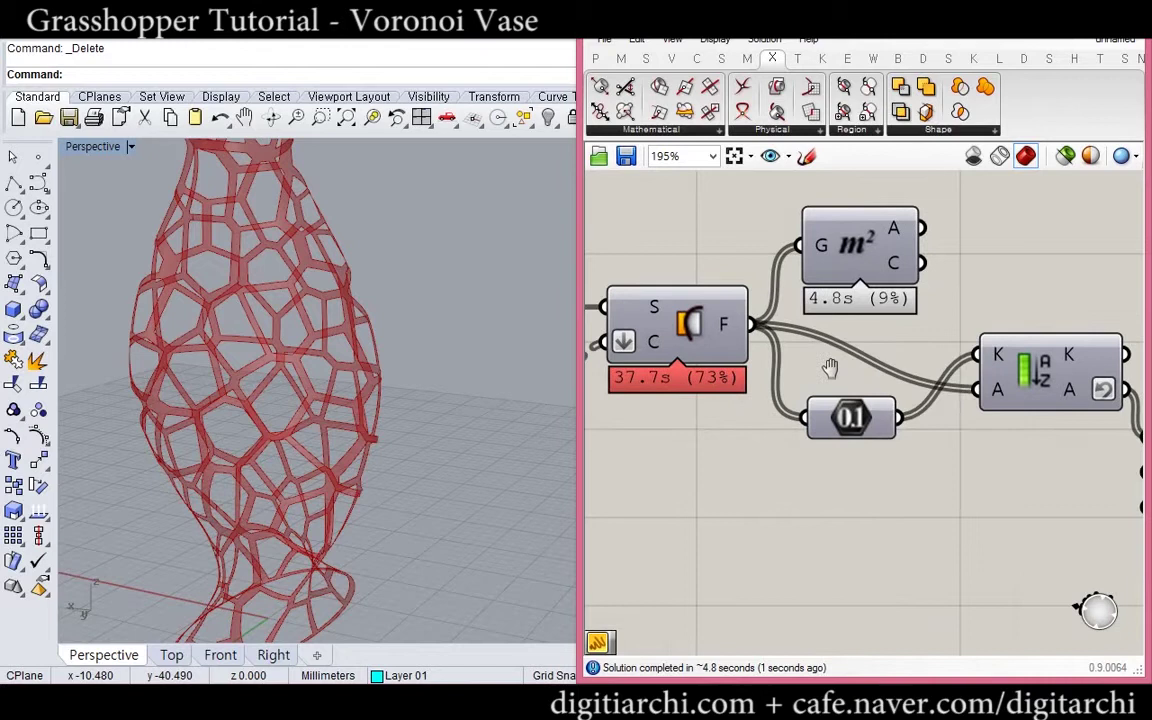
Delete the Area component fed by Surface Split's F output
left_click(856, 264)
left_click_drag(923, 228, 1092, 247)
left_click_drag(855, 267, 859, 236)
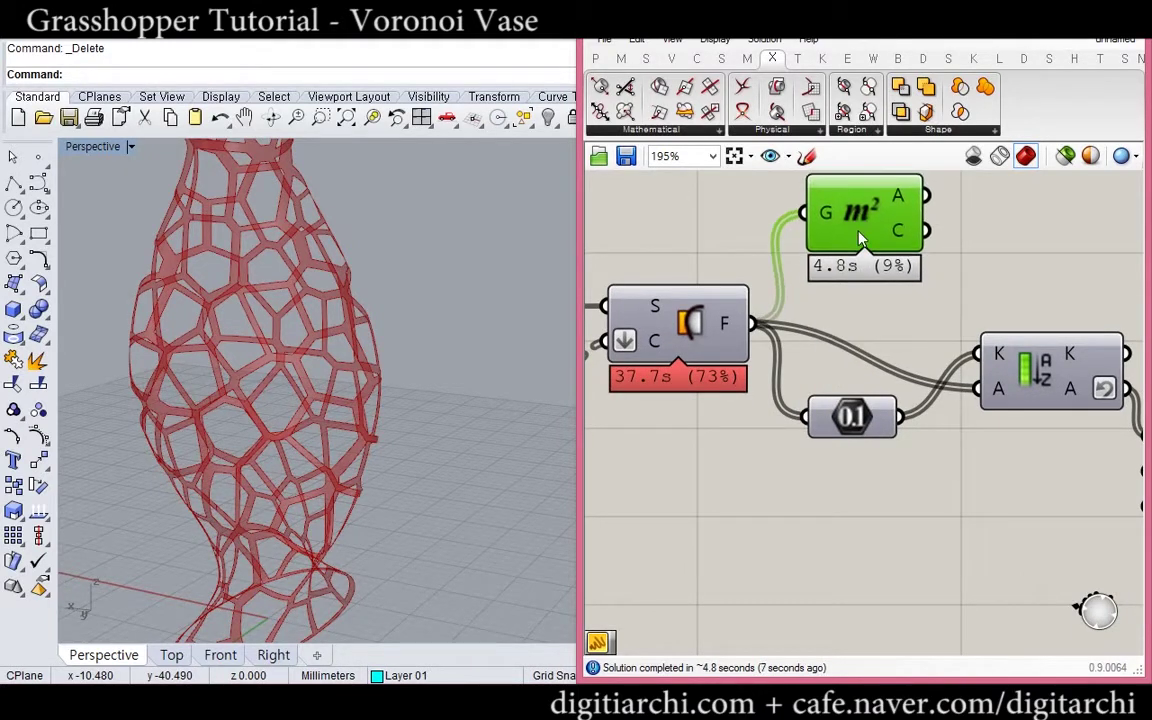
key("Delete")
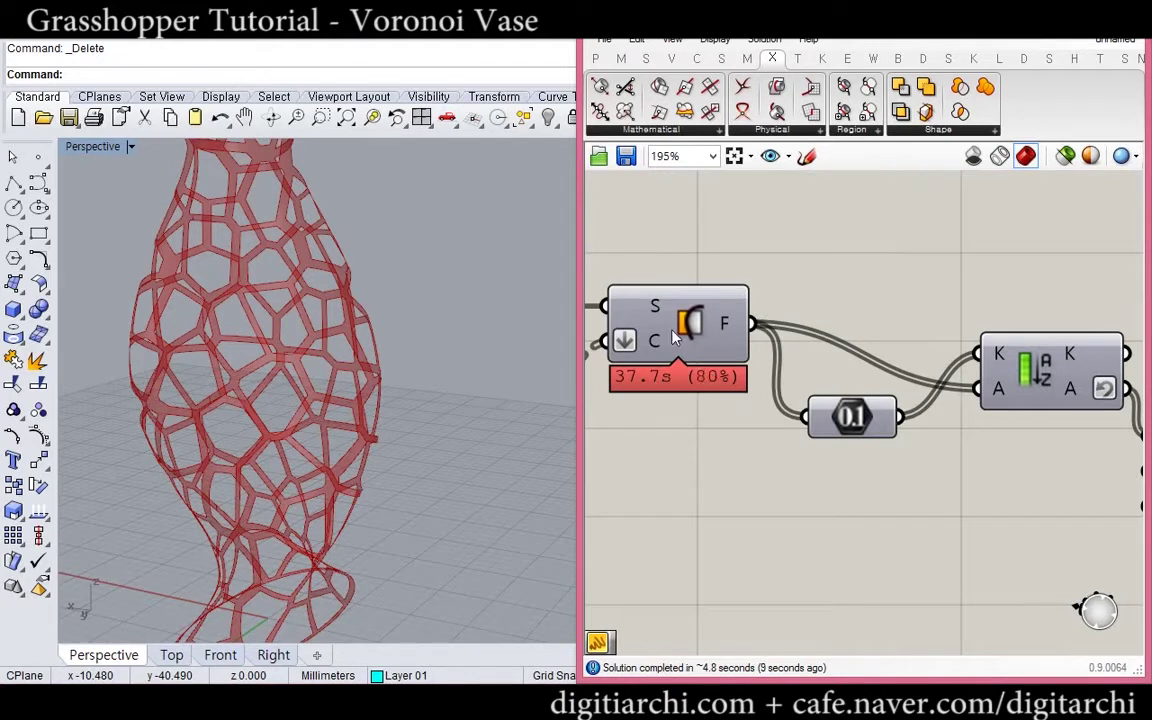
Move the Number parameter above the wire running from Surface Split to Sort List
right_click_drag(875, 504, 794, 504)
scroll(794, 504, "down", 1)
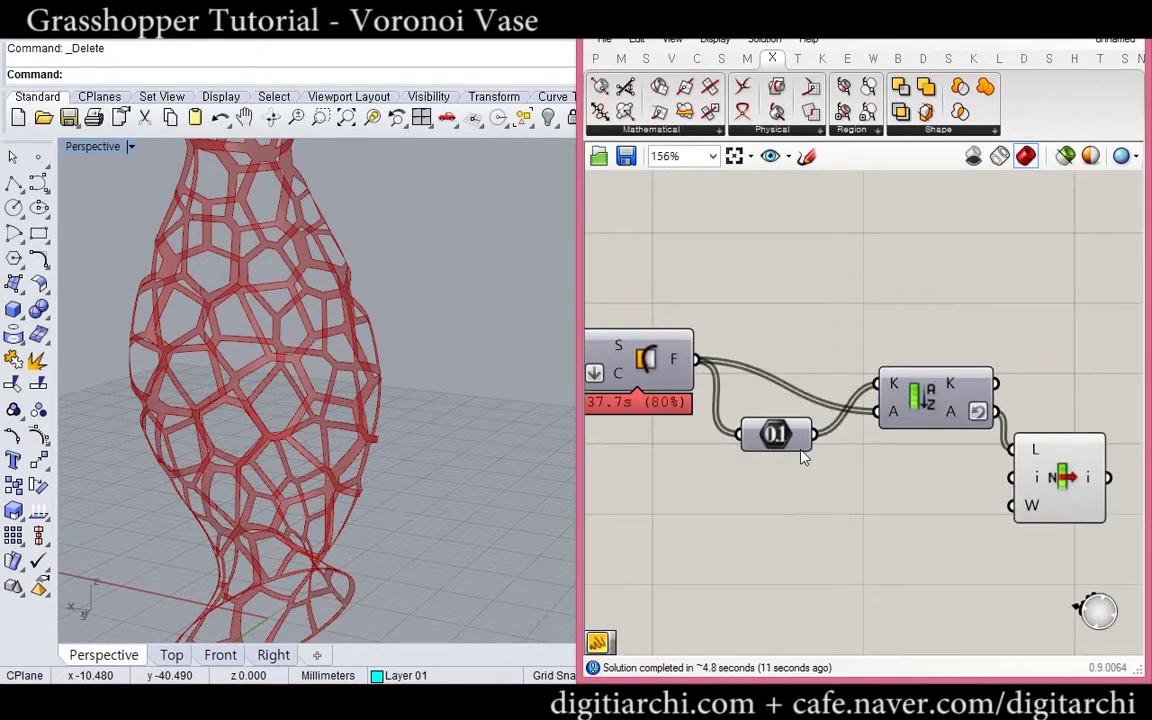
left_click_drag(771, 424, 773, 324)
left_click(778, 296)
left_click(789, 332)
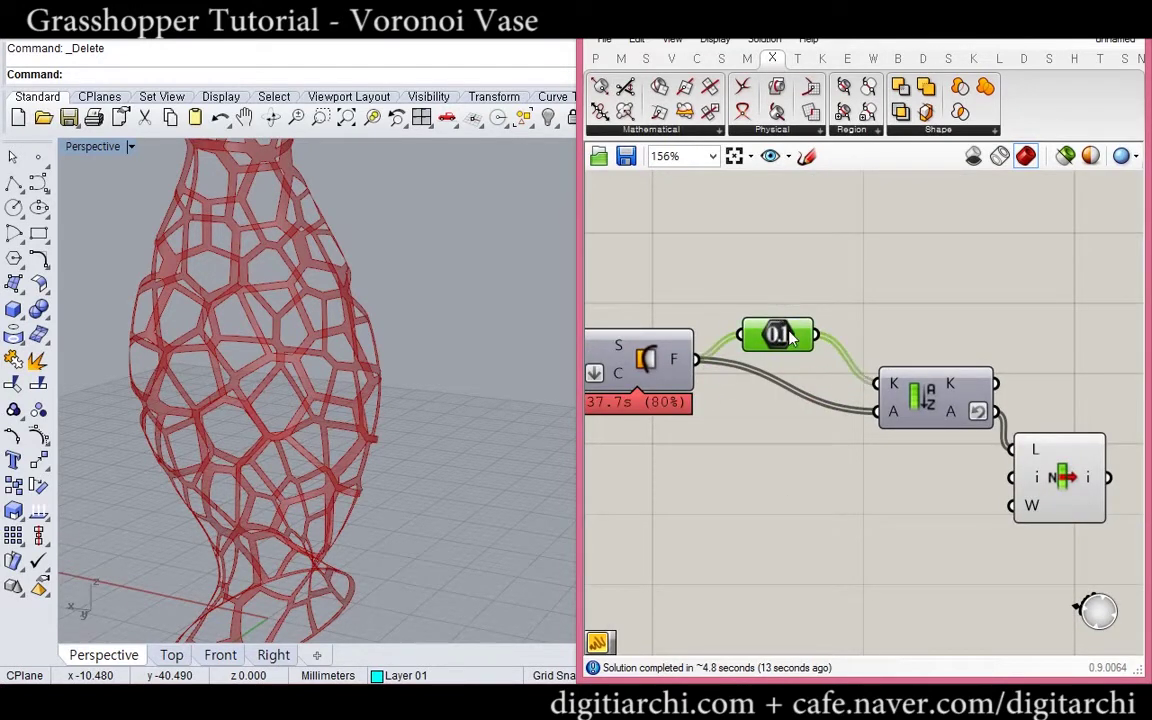
Group the Number parameter, name the group "Area !" and shift it slightly higher above the wires
key("ctrl+g")
left_click(796, 295)
right_click(789, 318)
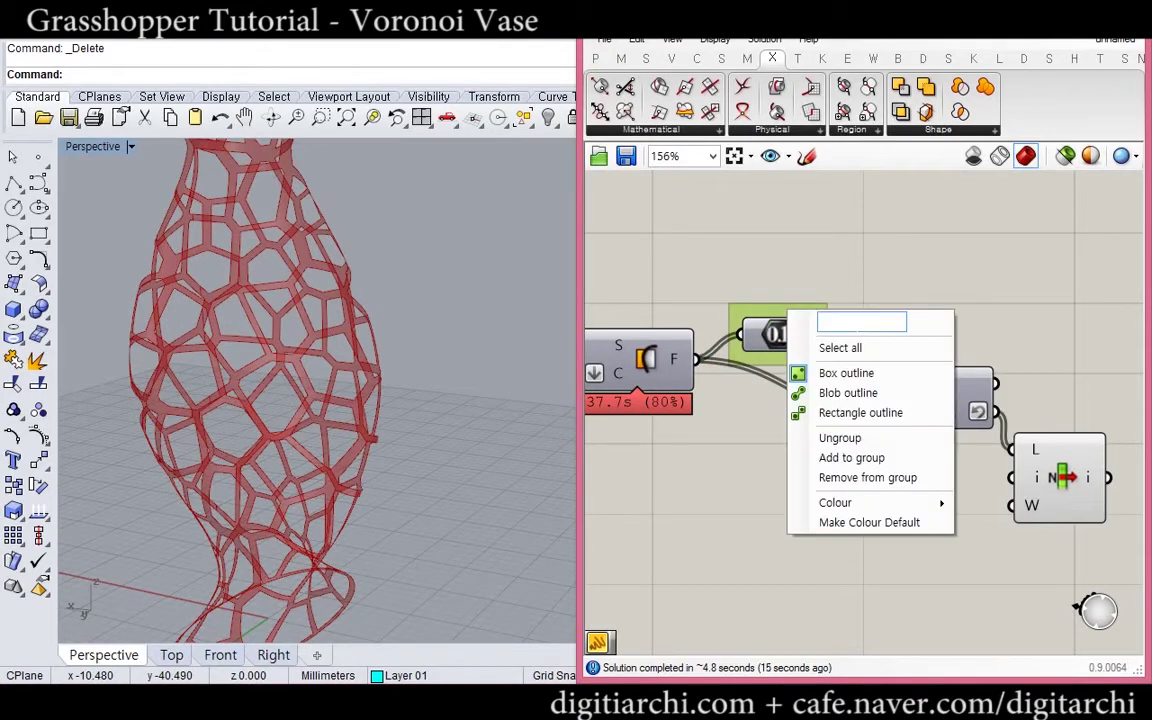
type("Area !")
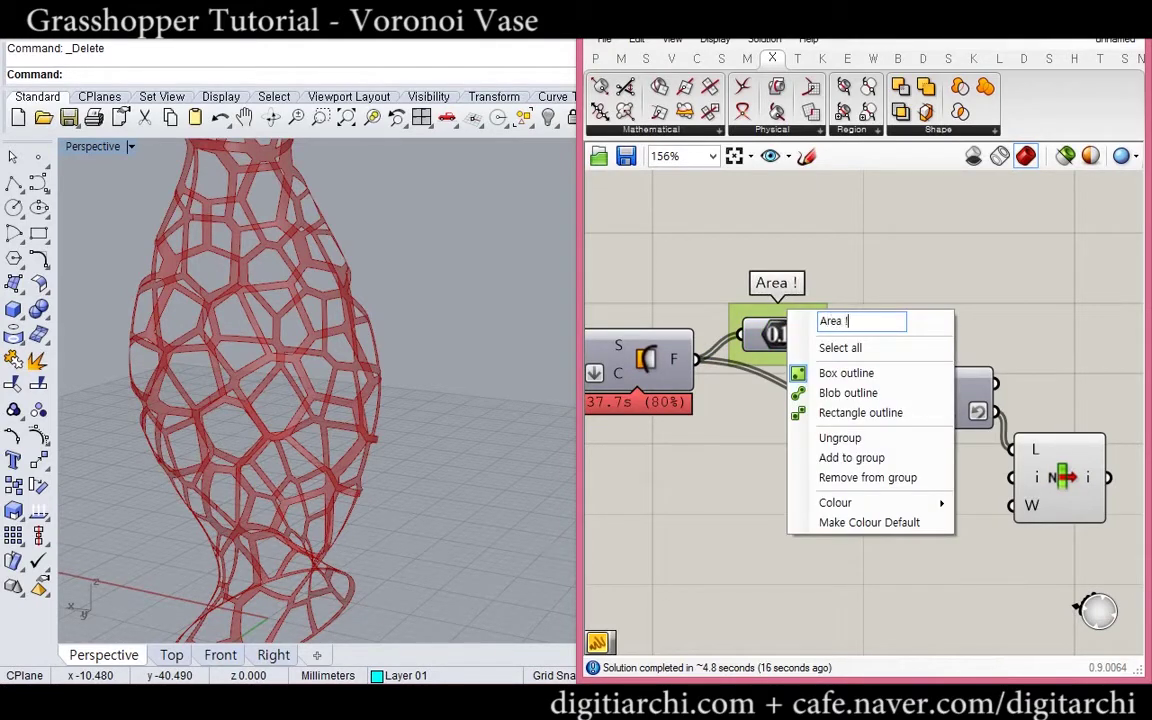
left_click(901, 253)
left_click_drag(781, 338, 784, 311)
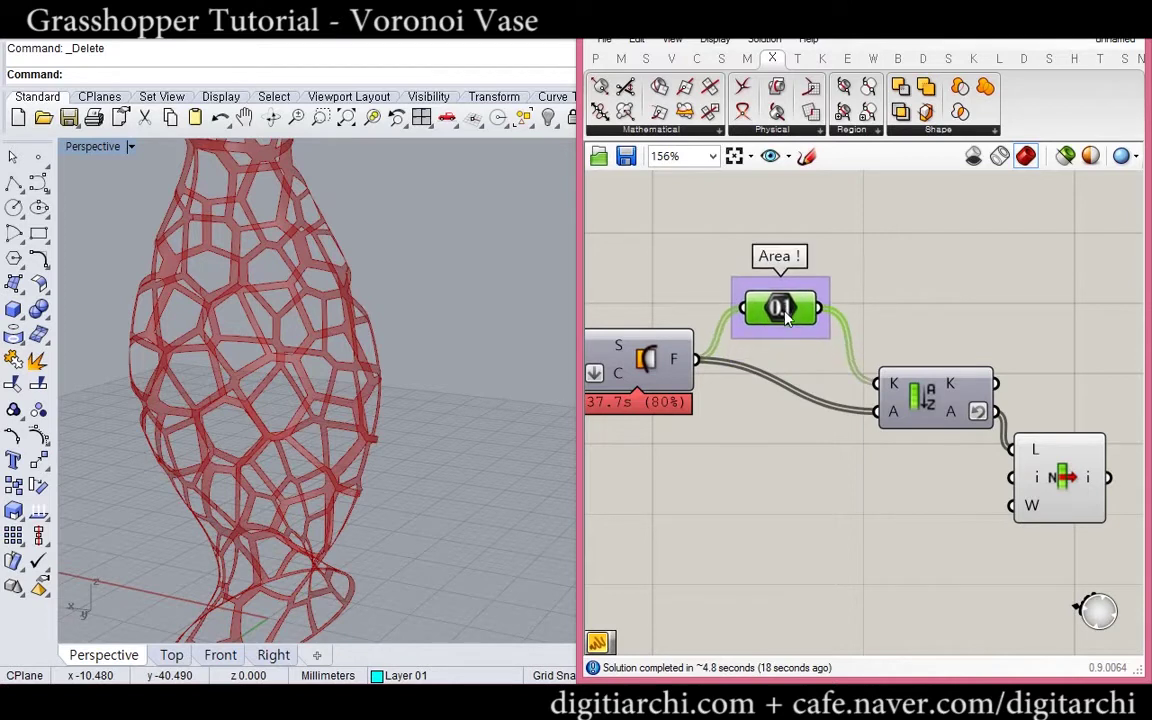
left_click(829, 289)
mouse_move(842, 359)
left_mouse_down()
mouse_move(727, 239)
mouse_move(853, 361)
left_mouse_up()
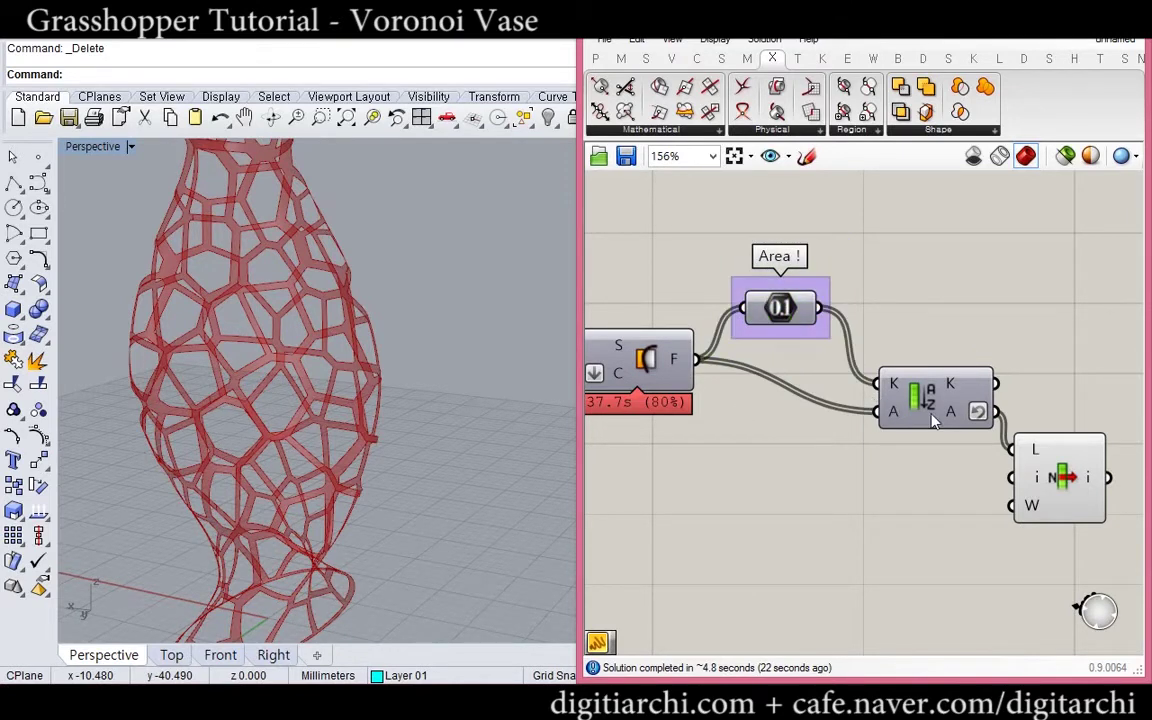
Move Sort List closer to the Number parameter and remove the Reverse option from its A output
left_click_drag(934, 416, 910, 394)
right_click(936, 393)
left_click(1006, 474)
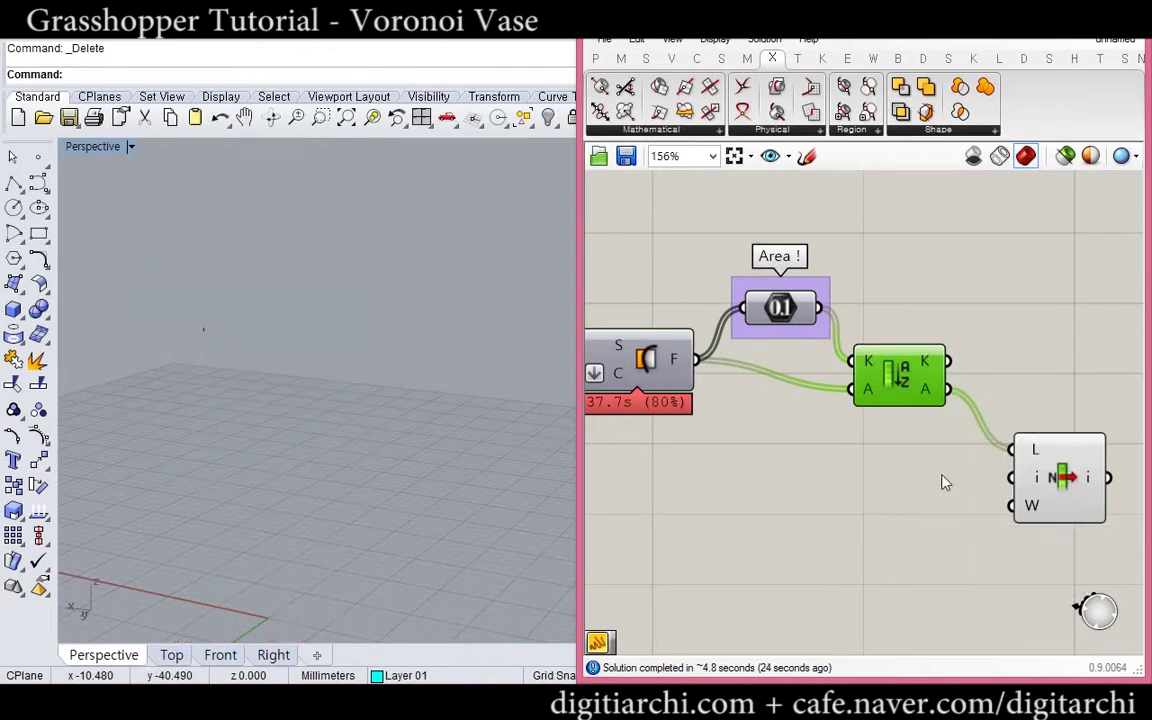
left_click(943, 477)
Add a panel containing -1, shrink it to a single line and place it between Sort List and List Item
mouse_move(1023, 449)
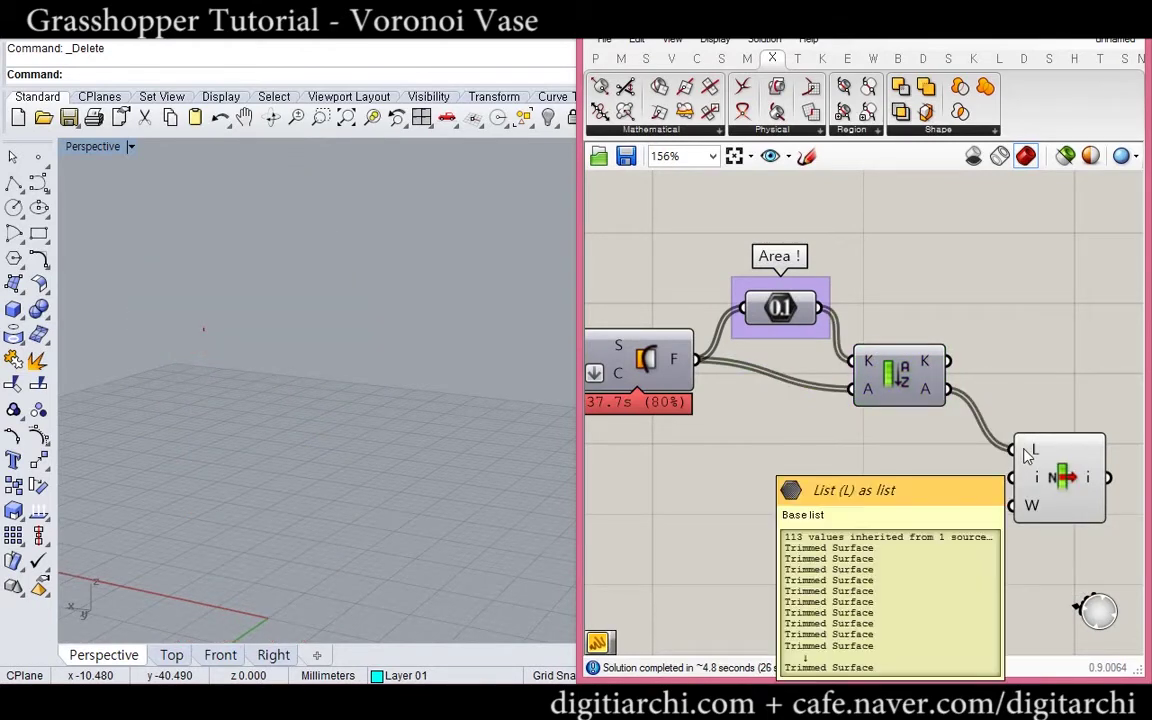
double_click(929, 487)
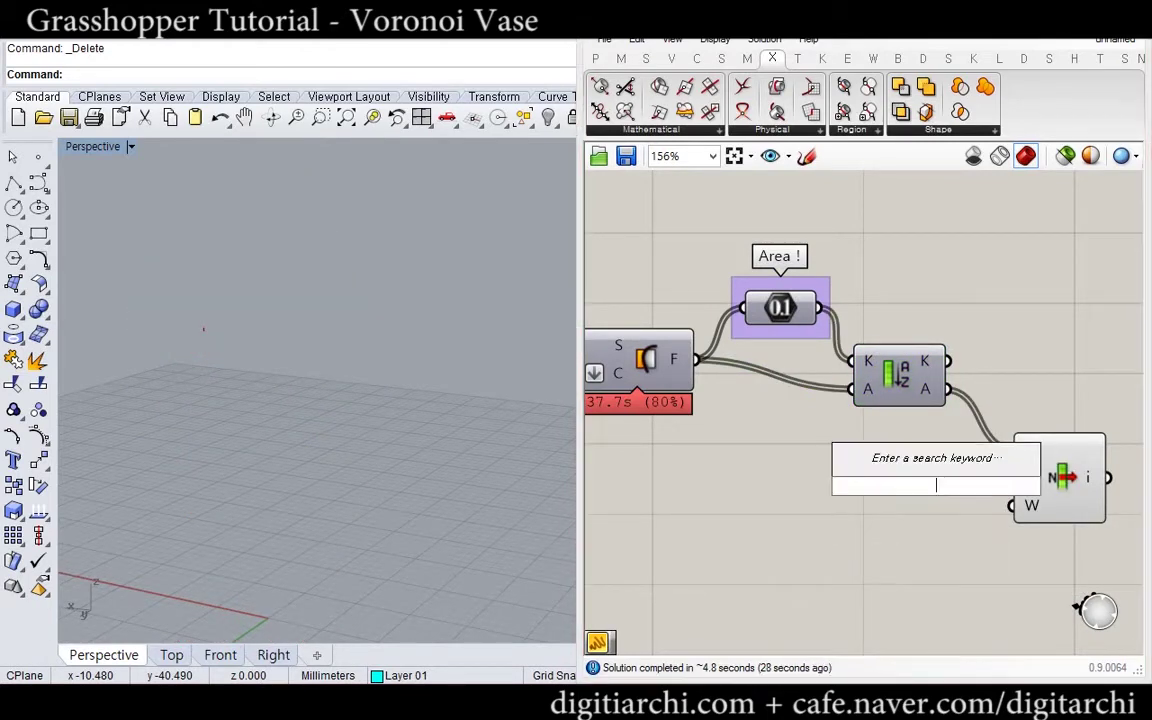
type("Panel")
key("Return")
left_click(955, 518)
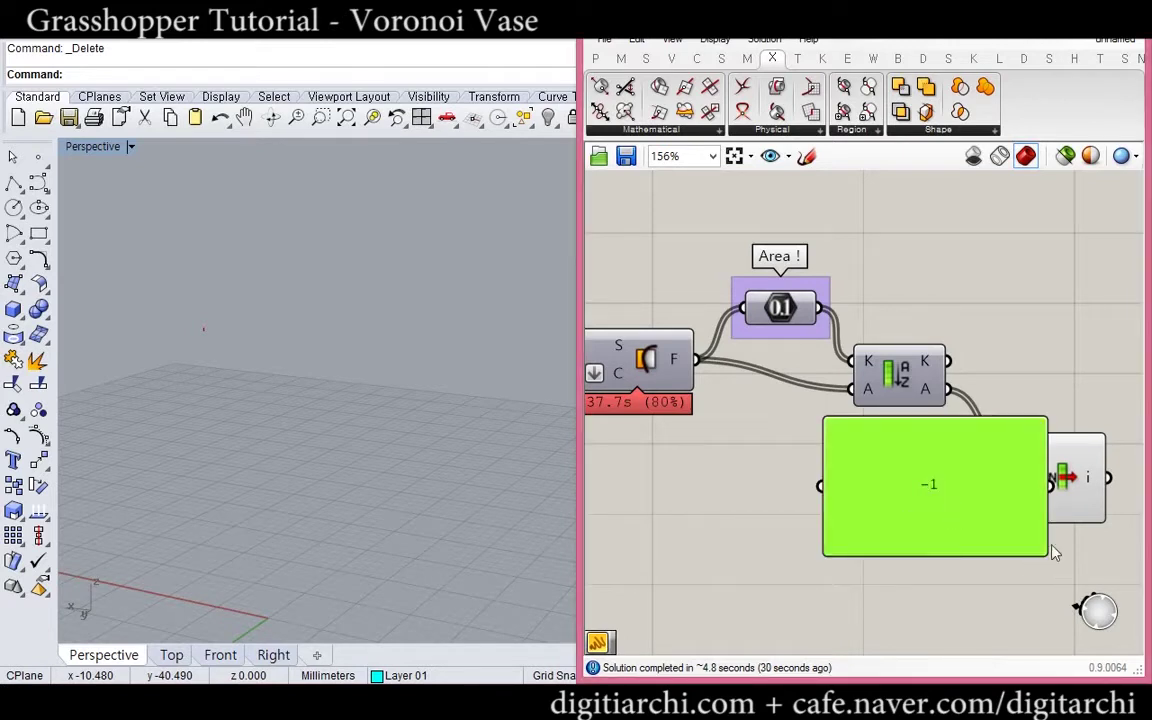
left_click_drag(1043, 548, 914, 461)
left_click(831, 546)
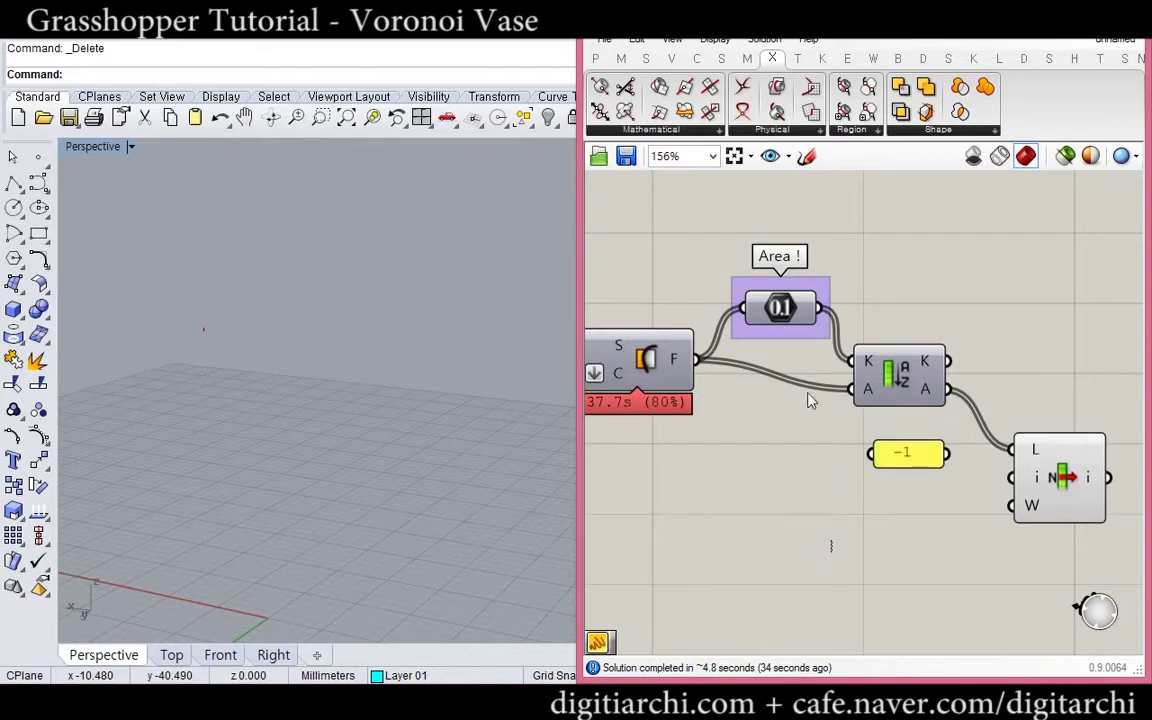
key("F12")
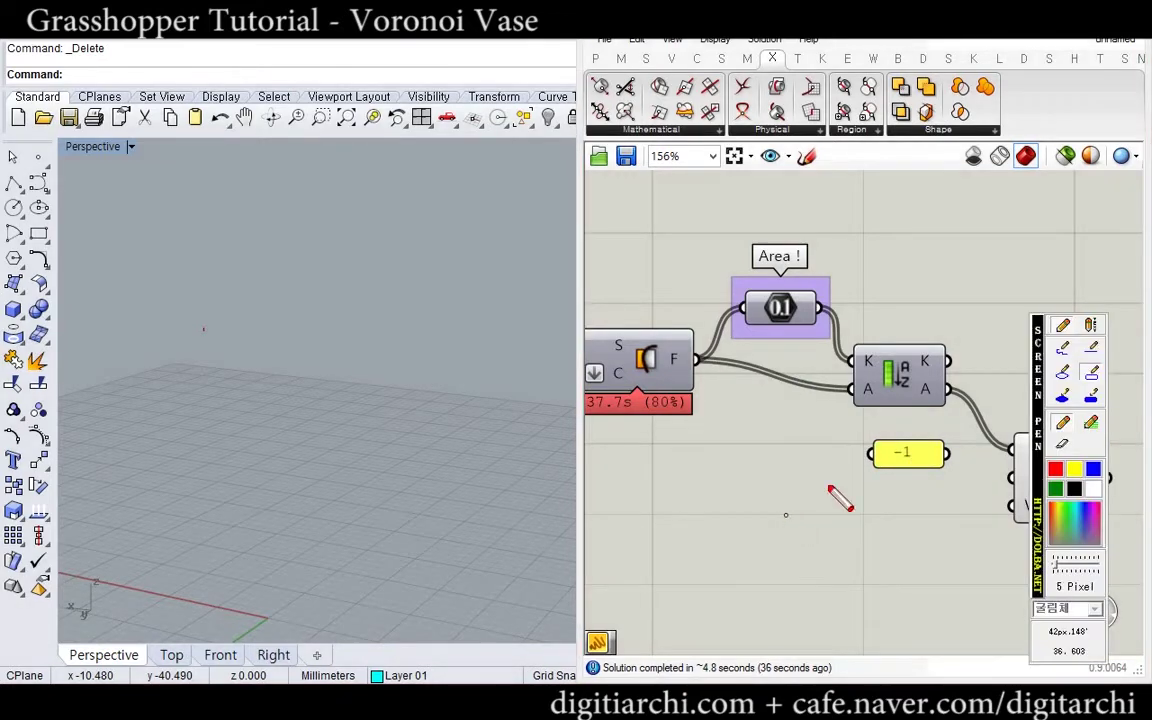
left_click(1064, 350)
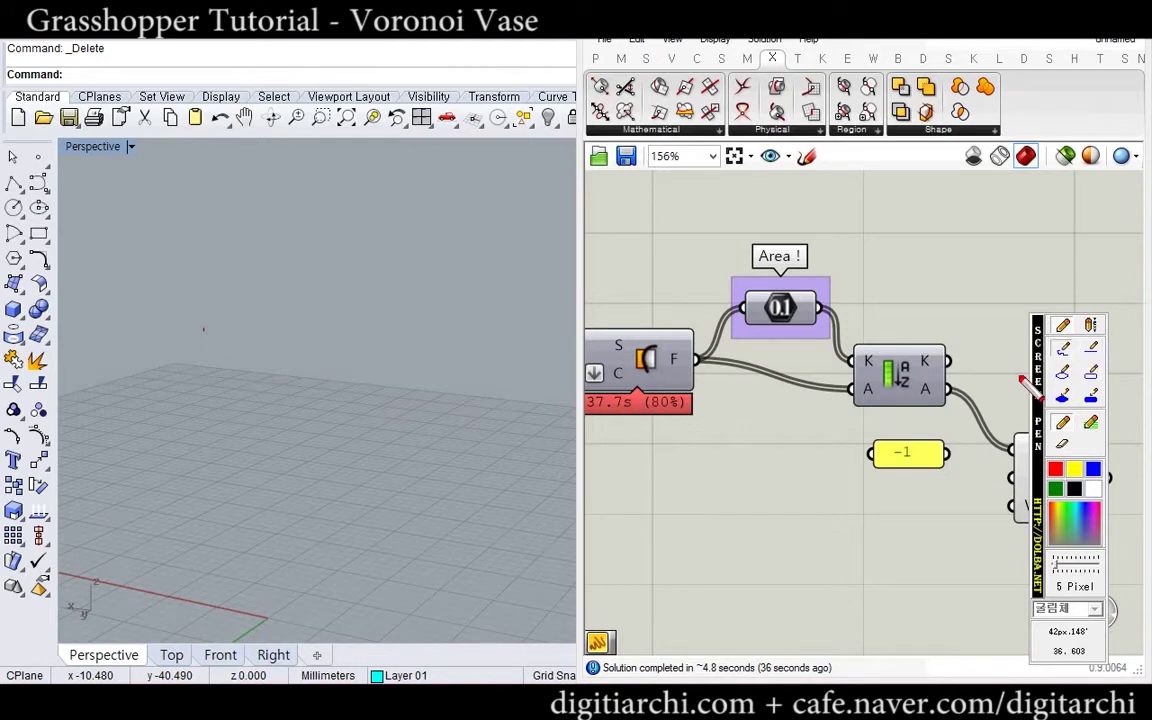
mouse_move(714, 420)
left_mouse_down()
mouse_move(761, 419)
mouse_move(760, 497)
left_mouse_up()
mouse_move(680, 407)
left_mouse_down()
mouse_move(678, 476)
mouse_move(698, 476)
mouse_move(701, 506)
mouse_move(686, 511)
left_mouse_up()
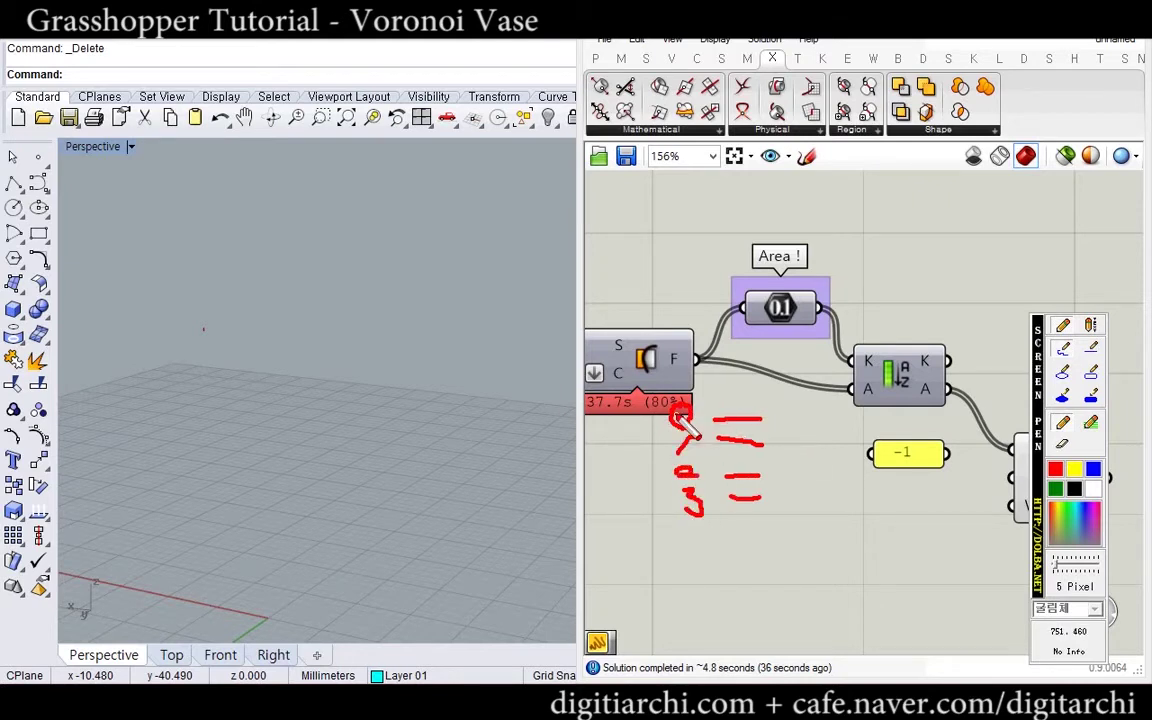
mouse_move(770, 411)
left_mouse_down()
mouse_move(795, 374)
mouse_move(767, 378)
mouse_move(786, 382)
left_mouse_up()
mouse_move(798, 569)
left_mouse_down()
mouse_move(773, 568)
mouse_move(781, 585)
left_mouse_up()
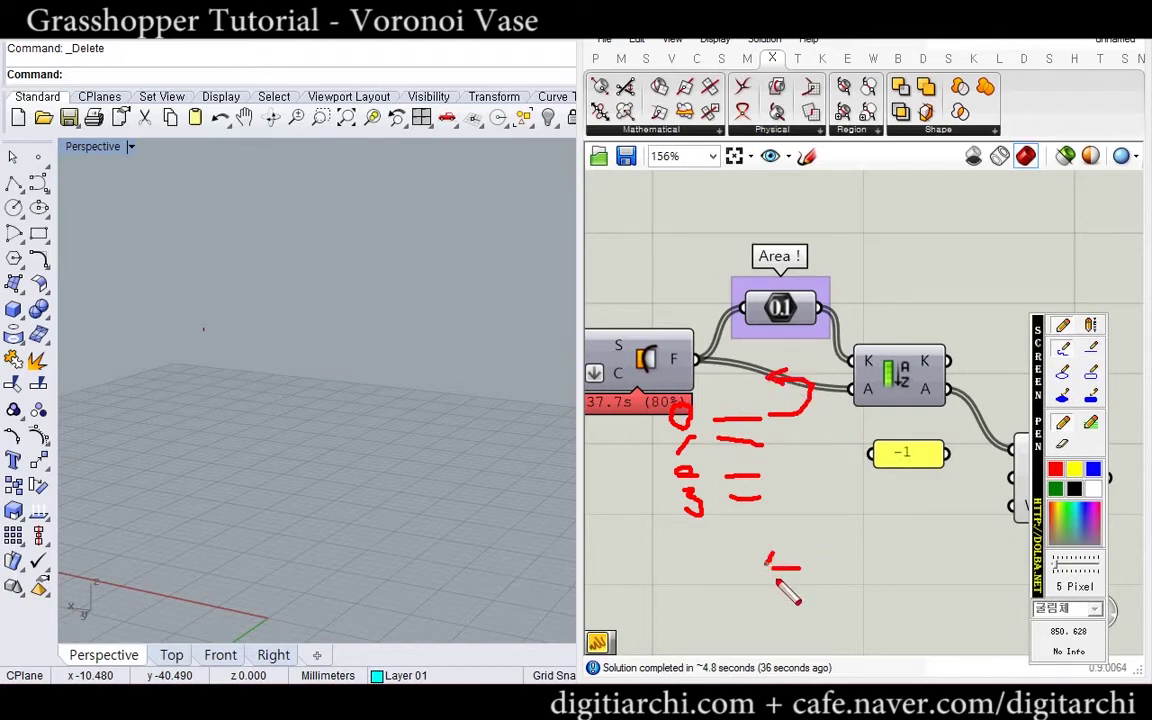
Connect the -1 panel to List Item's i input, line it up with that input and enclose it in a group
left_click_drag(946, 454, 1048, 471)
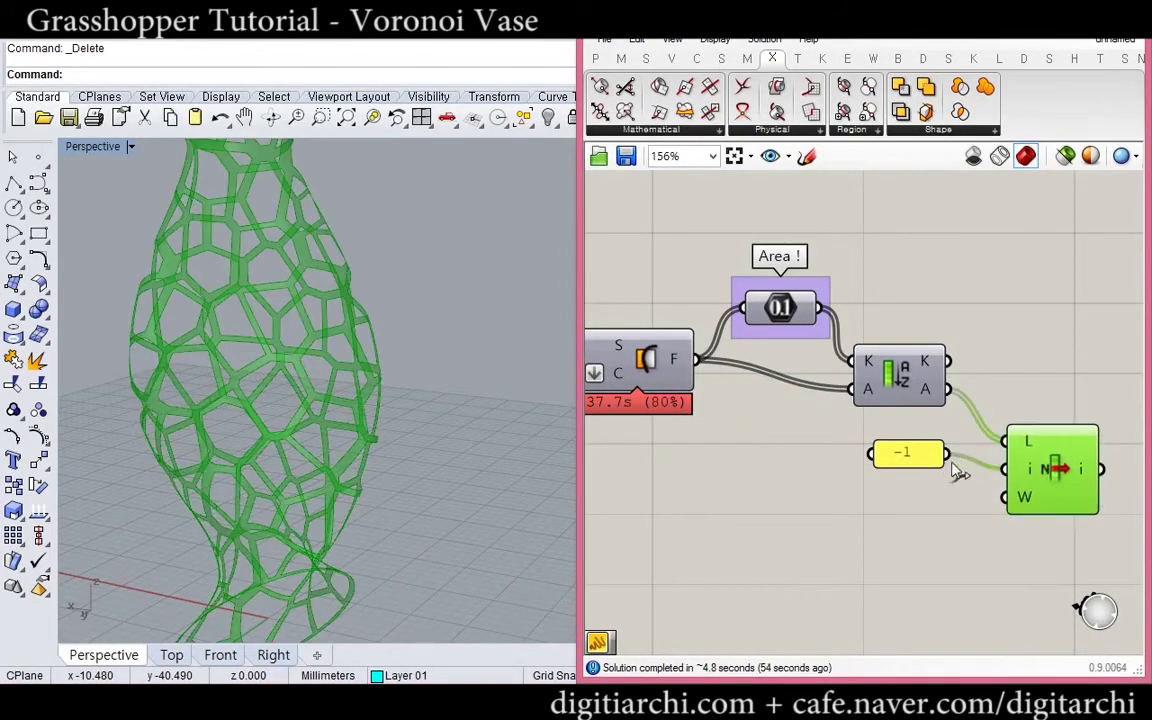
left_click_drag(905, 454, 911, 475)
left_click(937, 419)
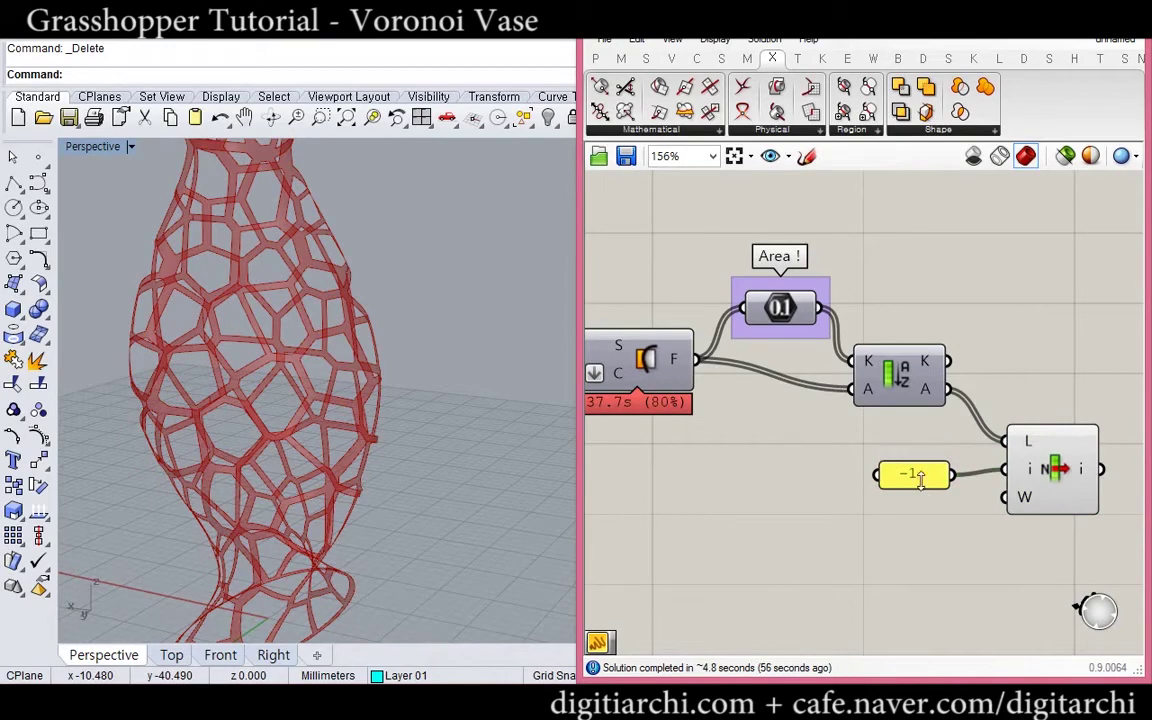
left_click(917, 481)
key("ctrl+g")
left_click(812, 493)
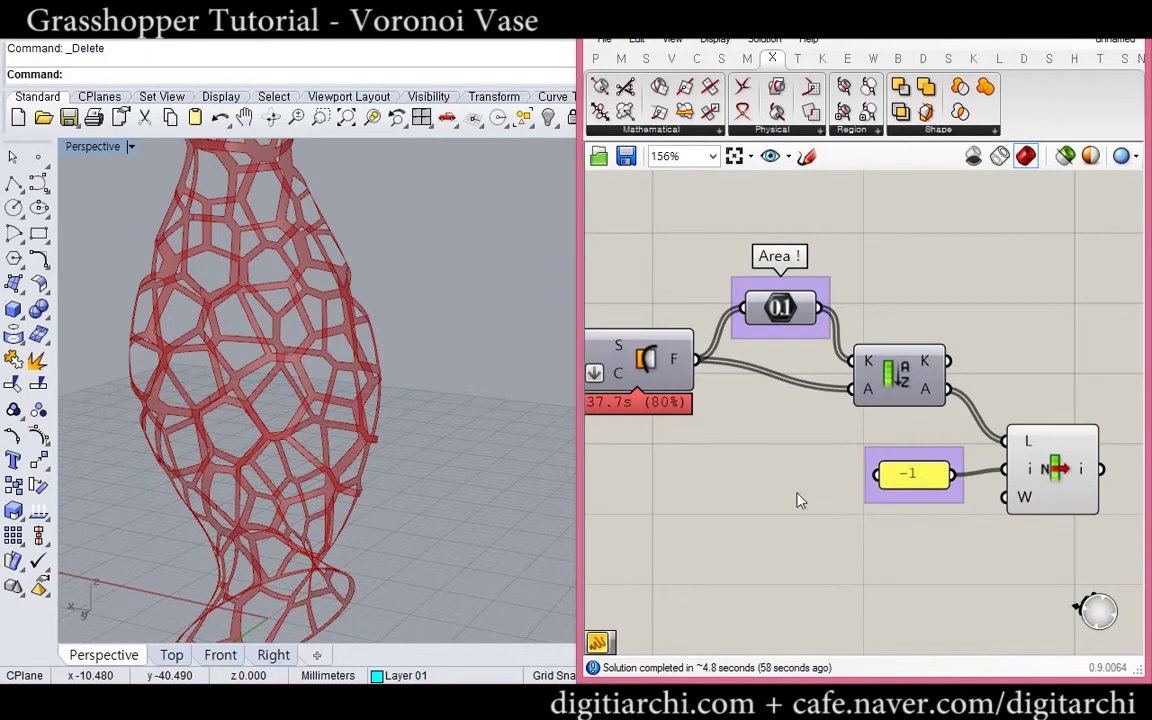
Examine the vase lattice's open rim and overall shape alongside the definition
right_click_drag(798, 496, 867, 460)
scroll(845, 464, "down", 3)
right_click_drag(780, 477, 890, 452)
scroll(327, 381, "down", 9)
right_click_drag(314, 371, 437, 440)
scroll(285, 400, "up", 4)
scroll(287, 403, "up", 4)
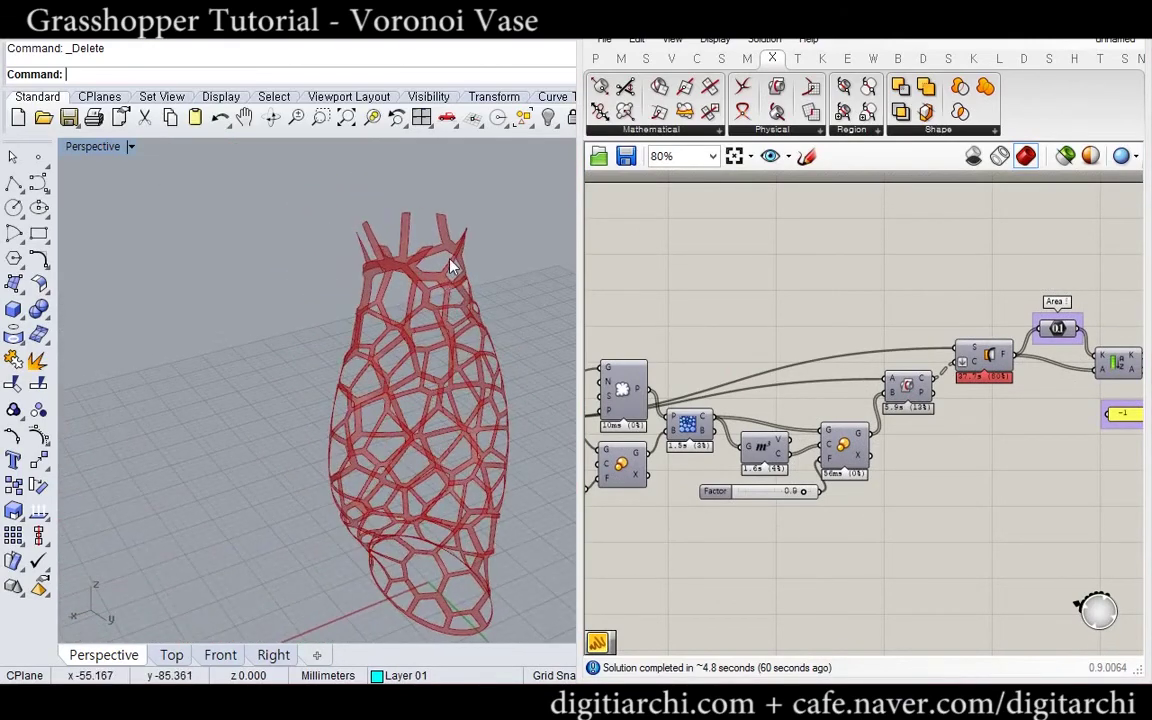
scroll(450, 266, "up", 5)
Make room on the canvas between the Brep | Brep intersection and Surface Split by shifting the downstream components away
right_click_drag(850, 459, 812, 451)
right_click_drag(674, 440, 777, 401)
right_click_drag(950, 427, 717, 458)
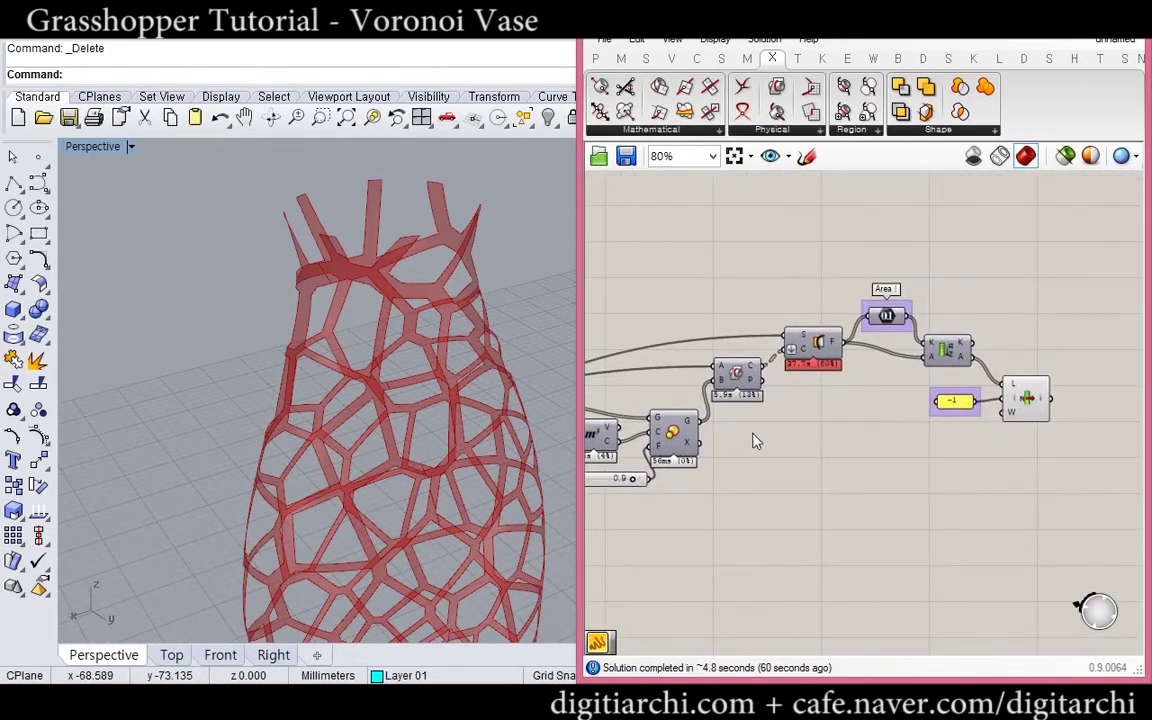
left_click_drag(776, 438, 926, 438, "alt")
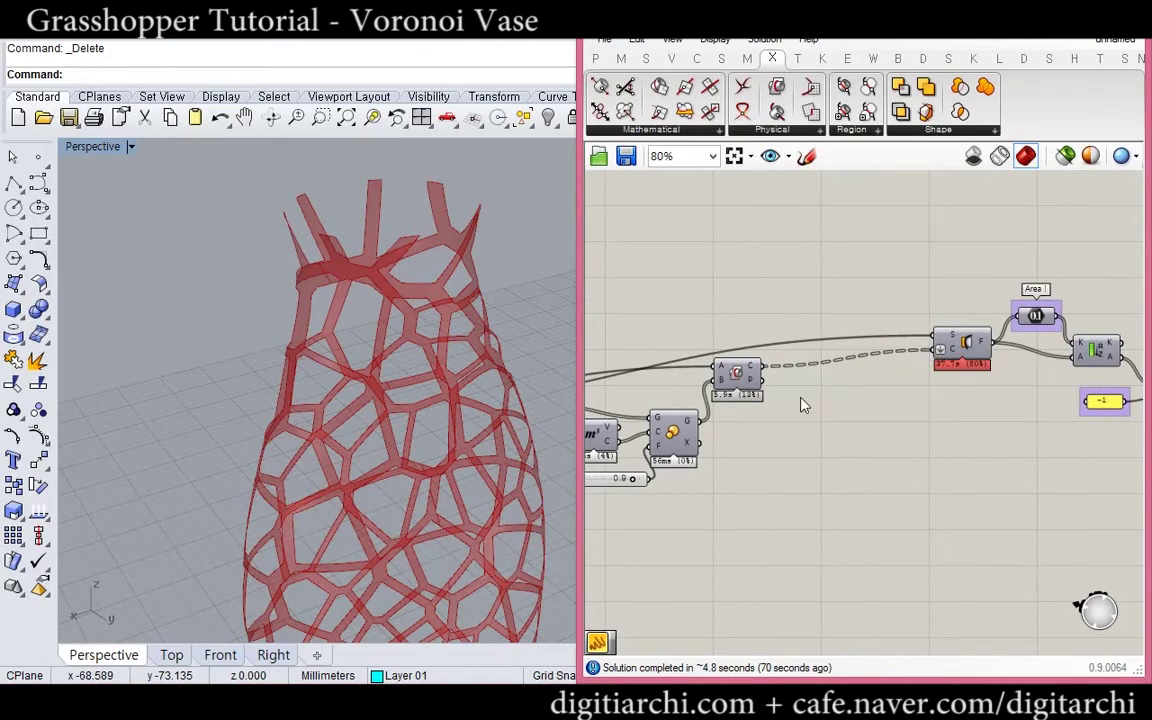
Show the preview of the Brep | Brep intersection curves and hide the List Item lattice preview
middle_click(753, 373)
left_click(767, 338)
right_click_drag(485, 362, 413, 339)
right_click_drag(1080, 423, 896, 436)
left_click_drag(1003, 470, 985, 396)
middle_click(985, 396)
left_click(1043, 330)
left_click(881, 413)
right_click_drag(377, 412, 398, 440)
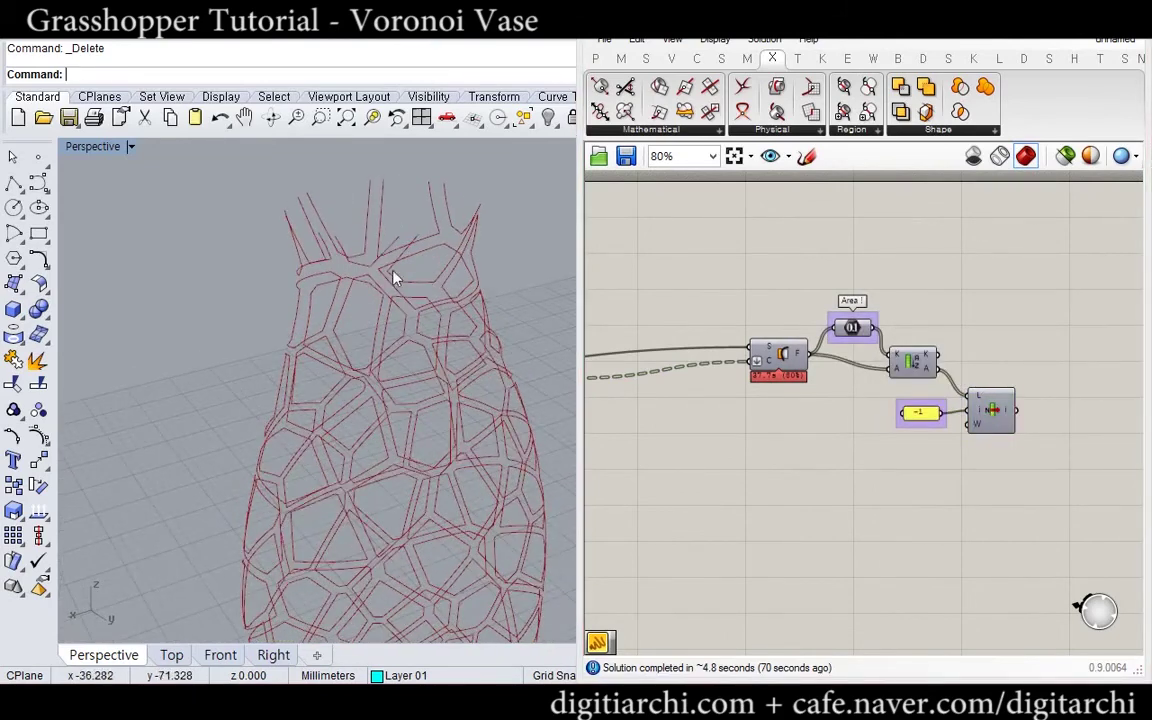
Add a Closed component below the Brep | Brep intersection and feed it the intersection curves
right_click_drag(601, 406, 664, 413)
scroll(667, 420, "up", 2)
double_click(711, 442)
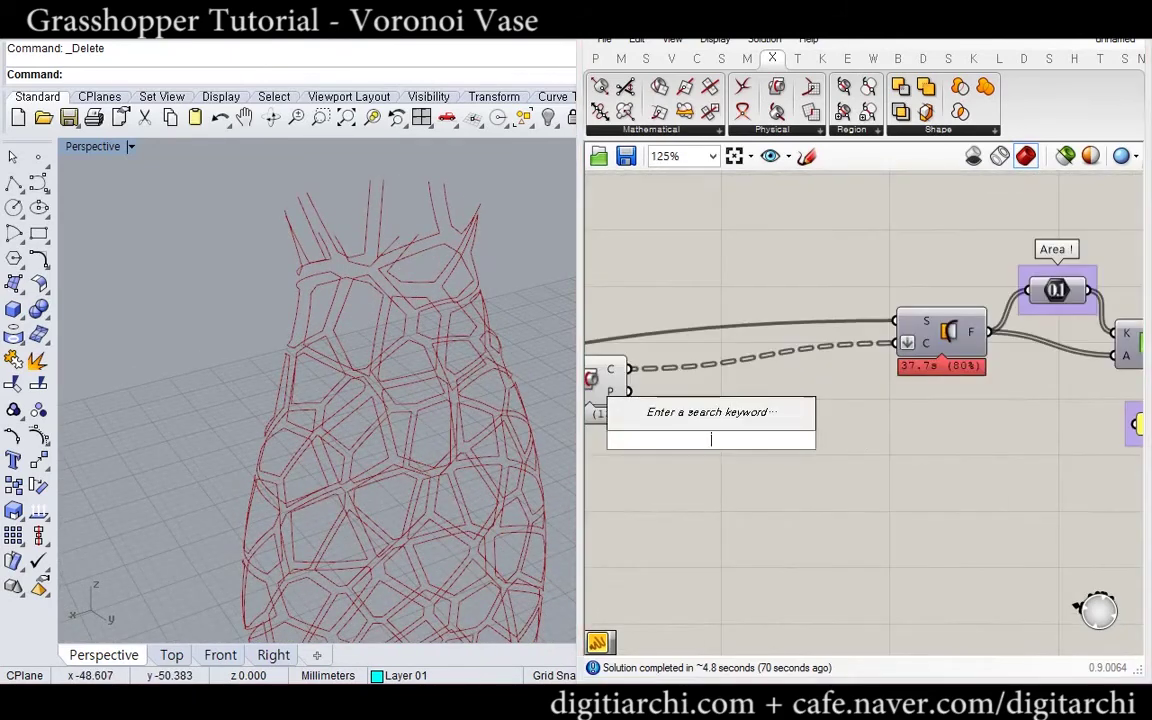
type("close")
key("Return")
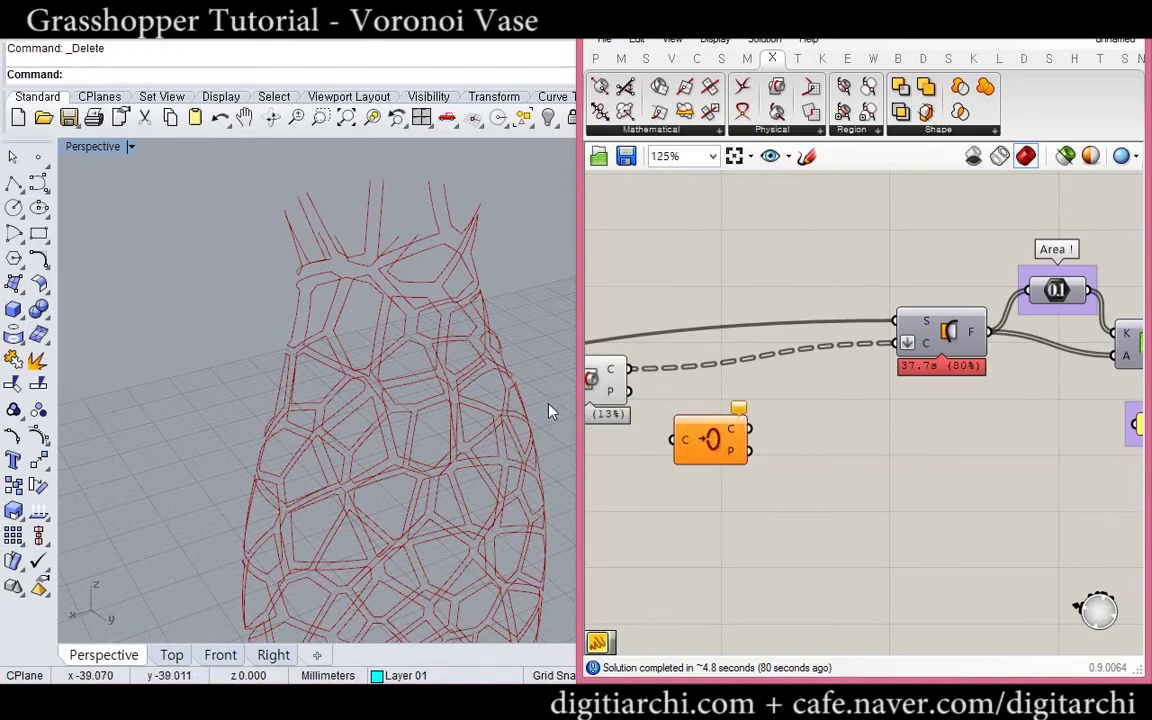
left_click_drag(630, 370, 672, 440)
mouse_move(738, 438)
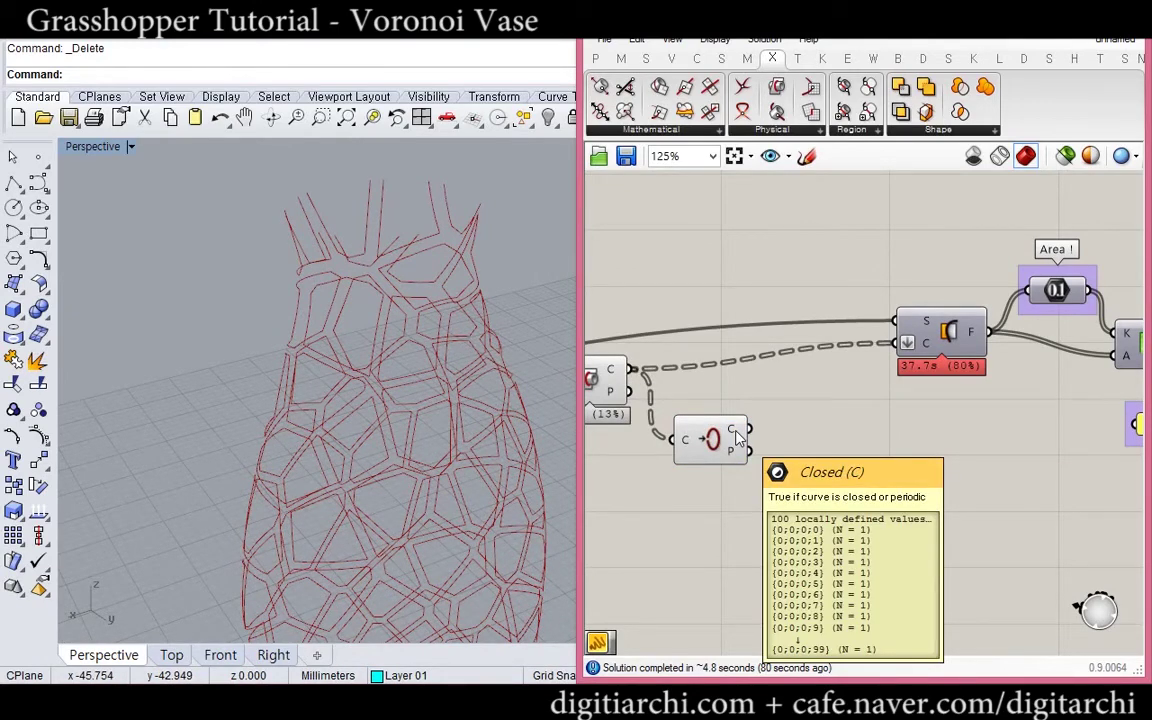
Add a Cull Pattern with the intersection curves as its list and the Closed output as its pattern
double_click(776, 416)
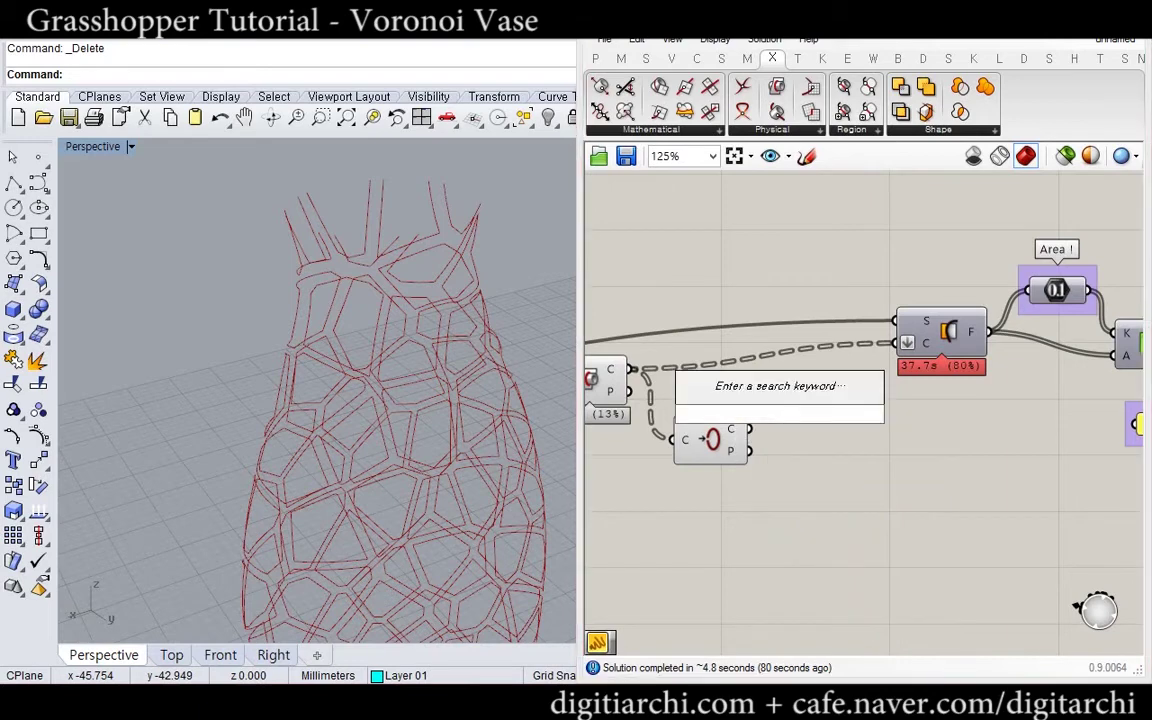
type("cullpatt")
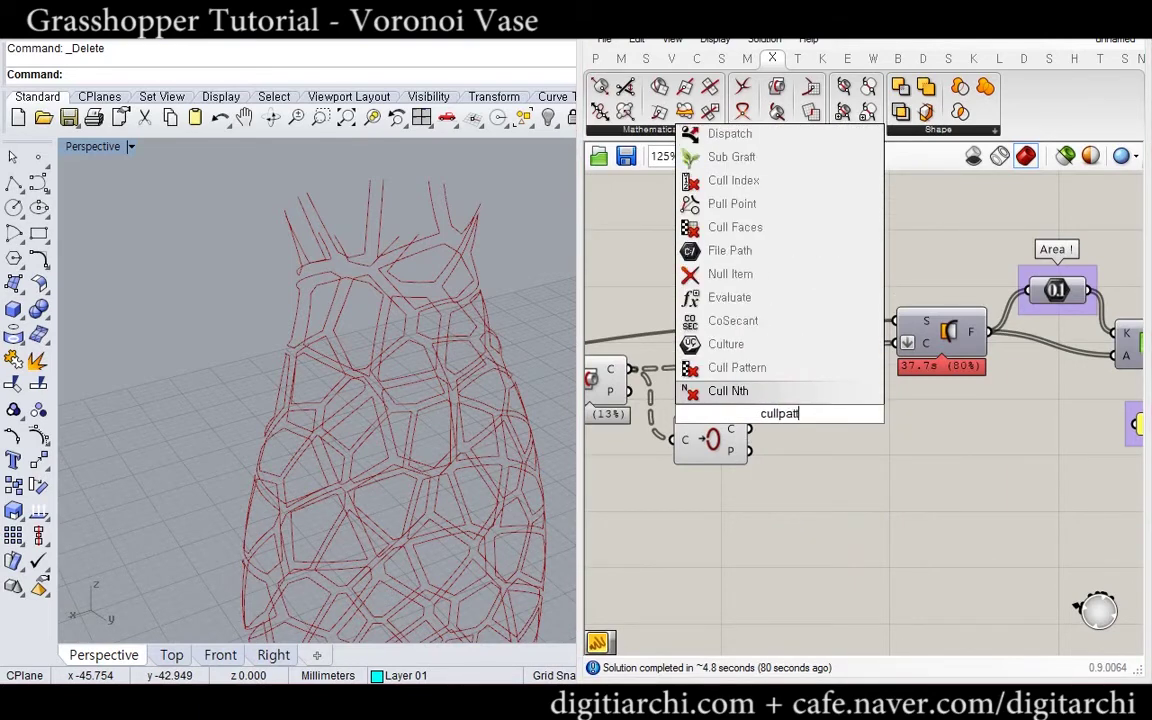
type("ern")
key("Return")
left_click_drag(776, 417, 631, 369)
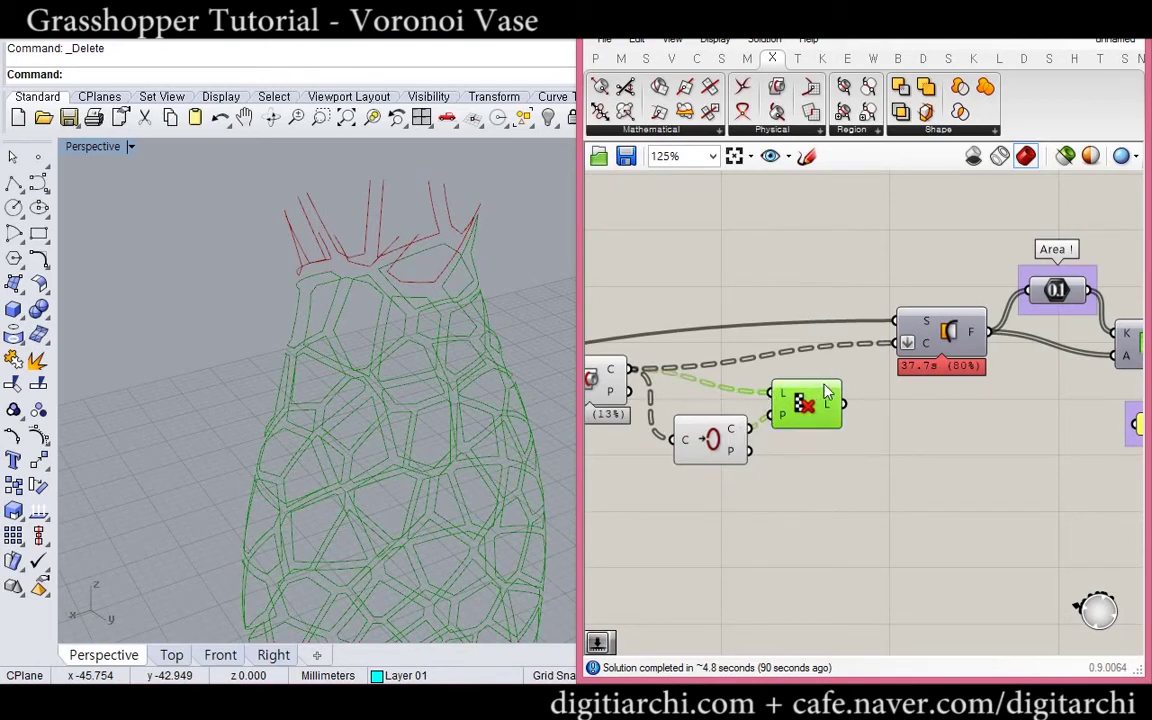
Replace Surface Split's C input with the Cull Pattern output, and restore the Rhino window to its large size
left_click_drag(845, 404, 917, 340)
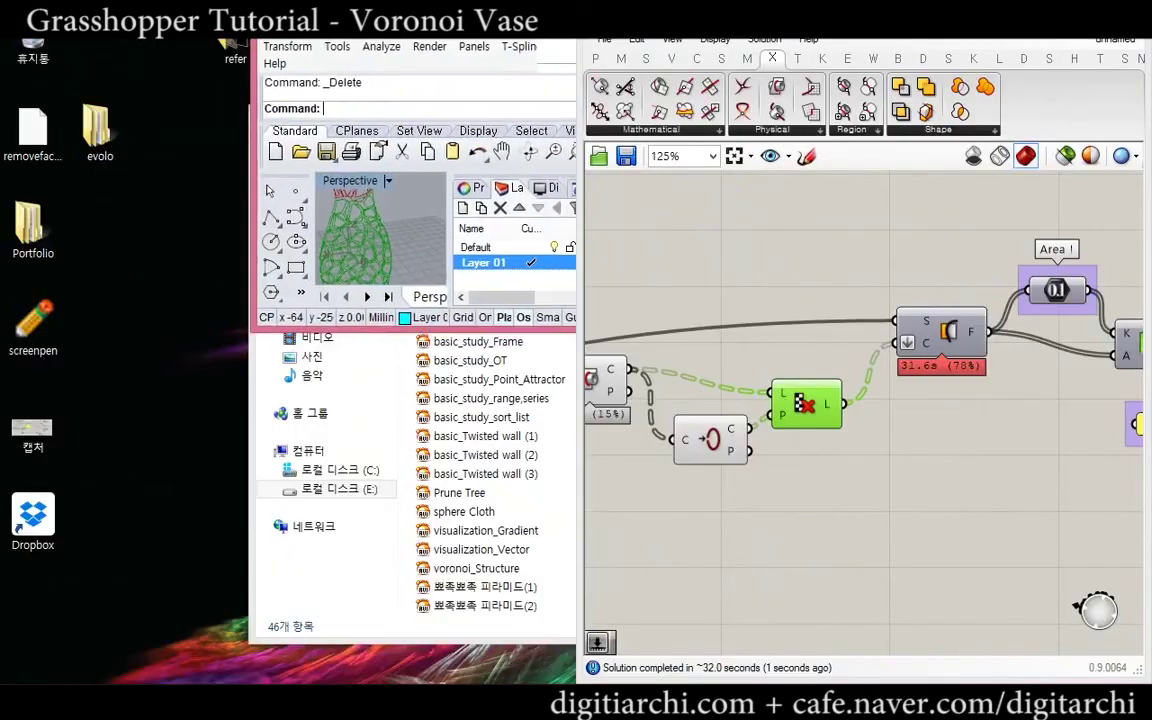
double_click(410, 14)
right_click_drag(309, 316, 326, 337)
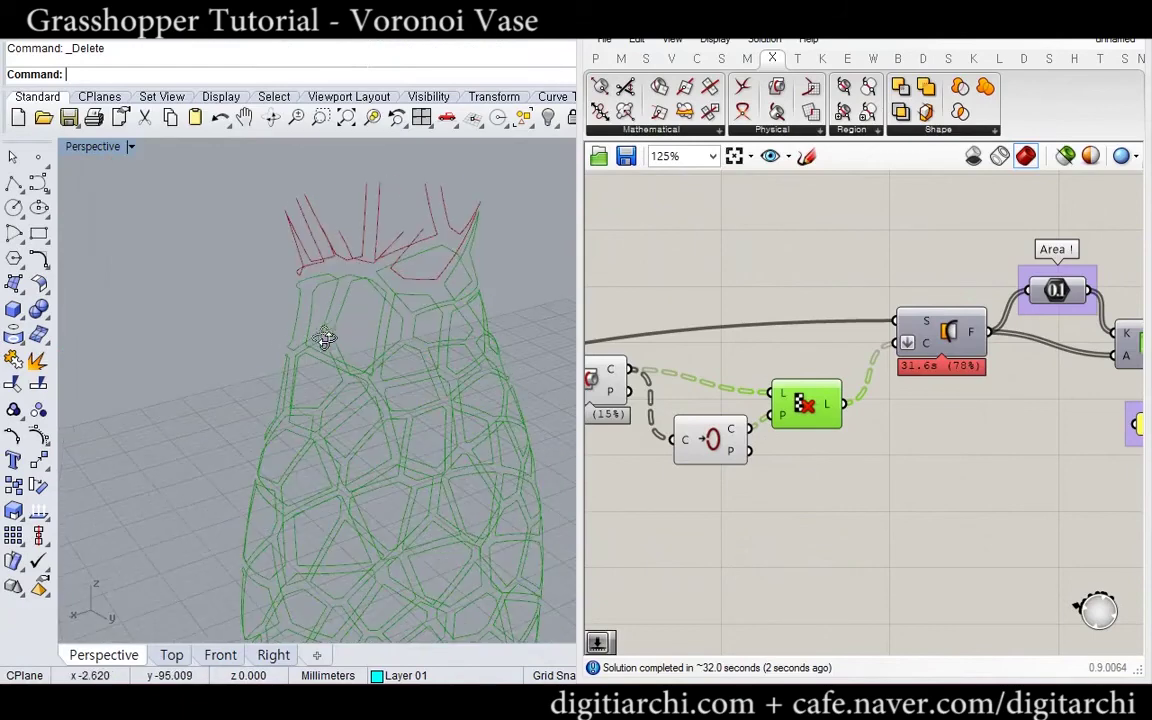
scroll(326, 335, "down", 5)
left_click(790, 391)
Hide the previews of the scaled cells, the Brep | Brep intersection and the Closed component
scroll(797, 374, "down", 6)
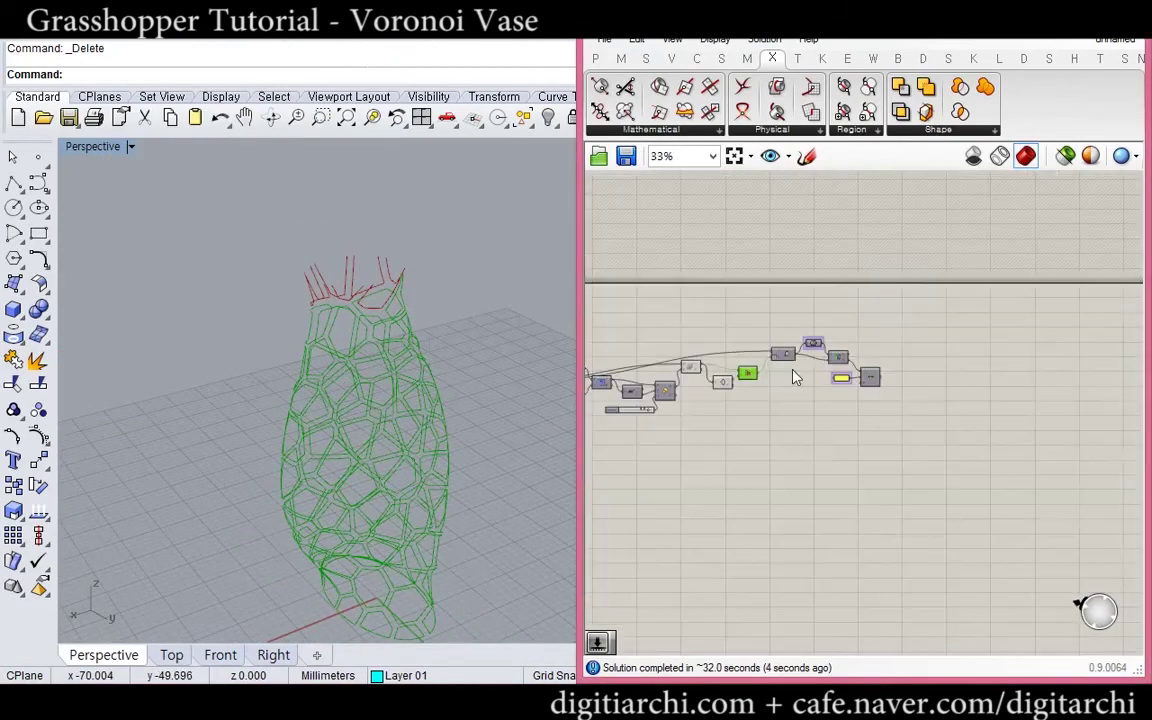
right_click_drag(803, 384, 929, 366)
scroll(860, 386, "up", 1)
left_click_drag(857, 383, 770, 281)
middle_click(769, 278)
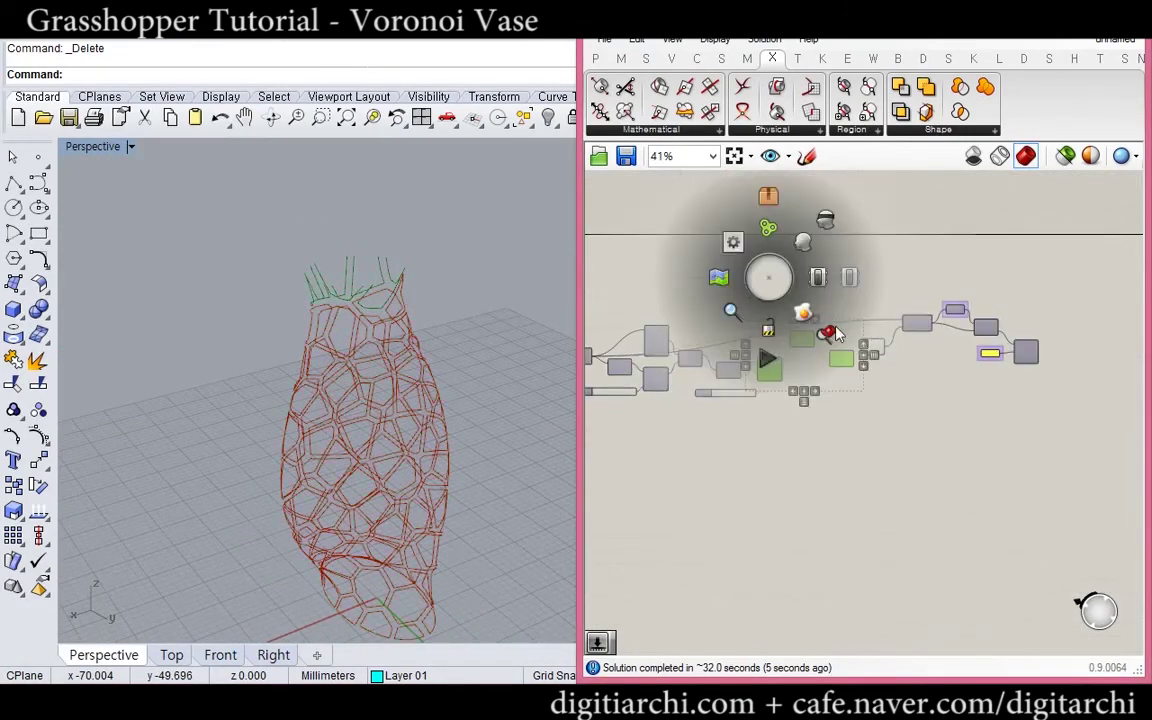
left_click(827, 221)
left_click(690, 266)
Turn the List Item preview back on so the lattice cut by only the closed curves is displayed
right_click_drag(195, 406, 299, 357)
scroll(301, 357, "up", 4)
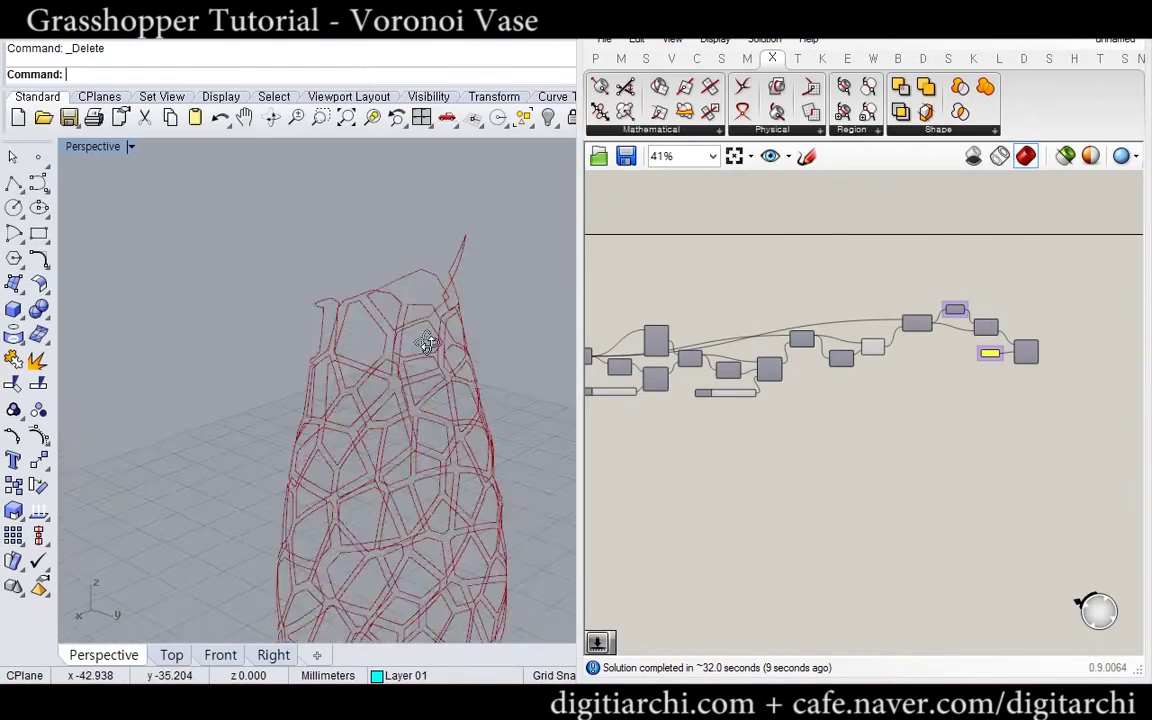
right_click_drag(427, 342, 352, 362)
right_click_drag(967, 340, 918, 350)
scroll(918, 350, "up", 4)
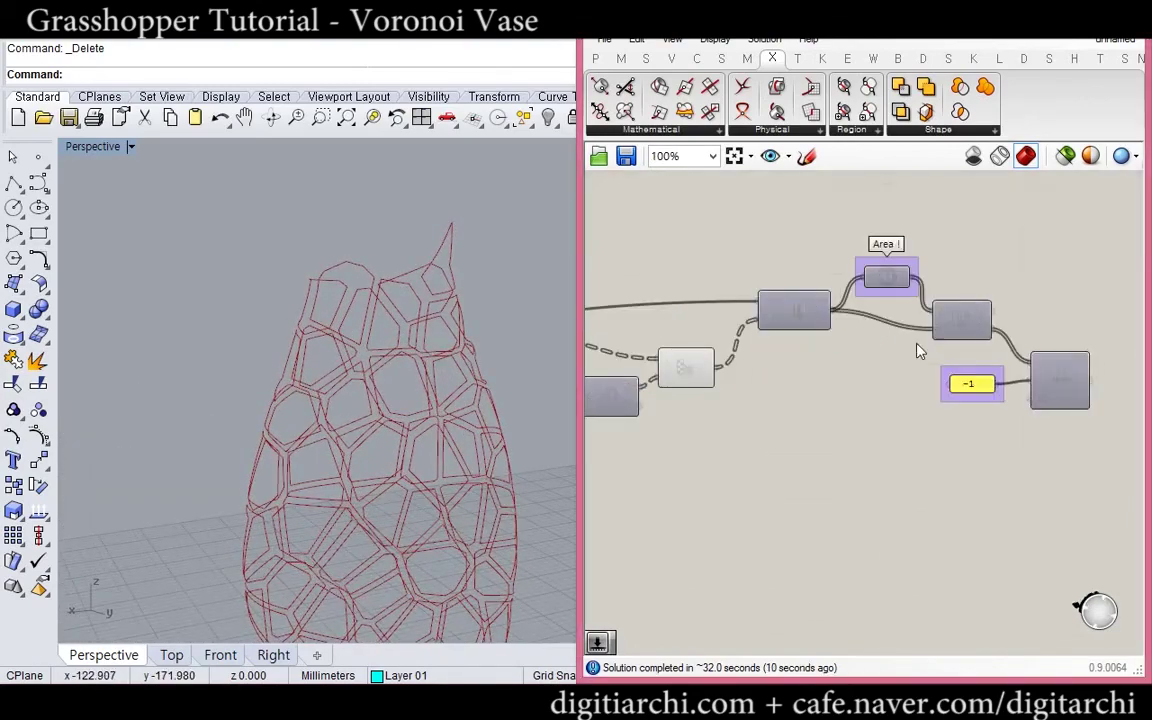
left_click(1066, 383)
middle_click(1048, 379)
left_click(1083, 343)
mouse_move(220, 418)
right_mouse_down()
mouse_move(293, 396)
mouse_move(480, 376)
mouse_move(404, 334)
right_mouse_up()
scroll(404, 381, "down", 5)
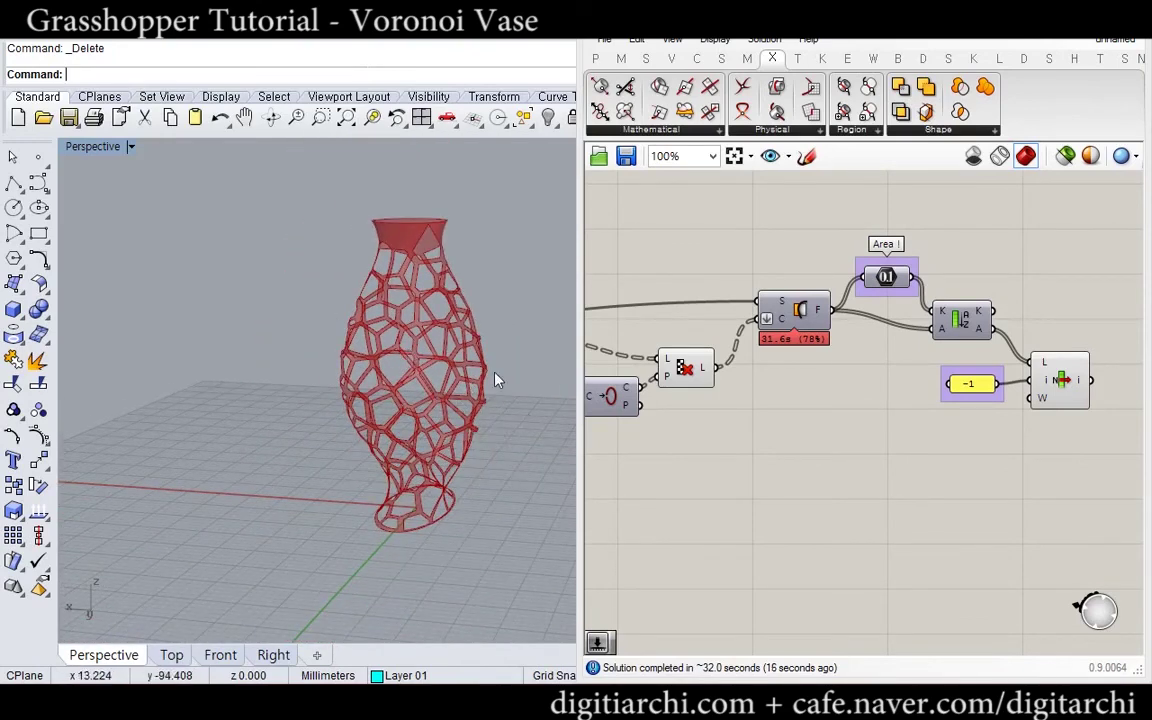
key("ctrl+F2")
mouse_move(298, 323)
left_mouse_down()
mouse_move(372, 371)
mouse_move(512, 416)
mouse_move(513, 403)
left_mouse_up()
key("Escape")
key("ctrl+F2")
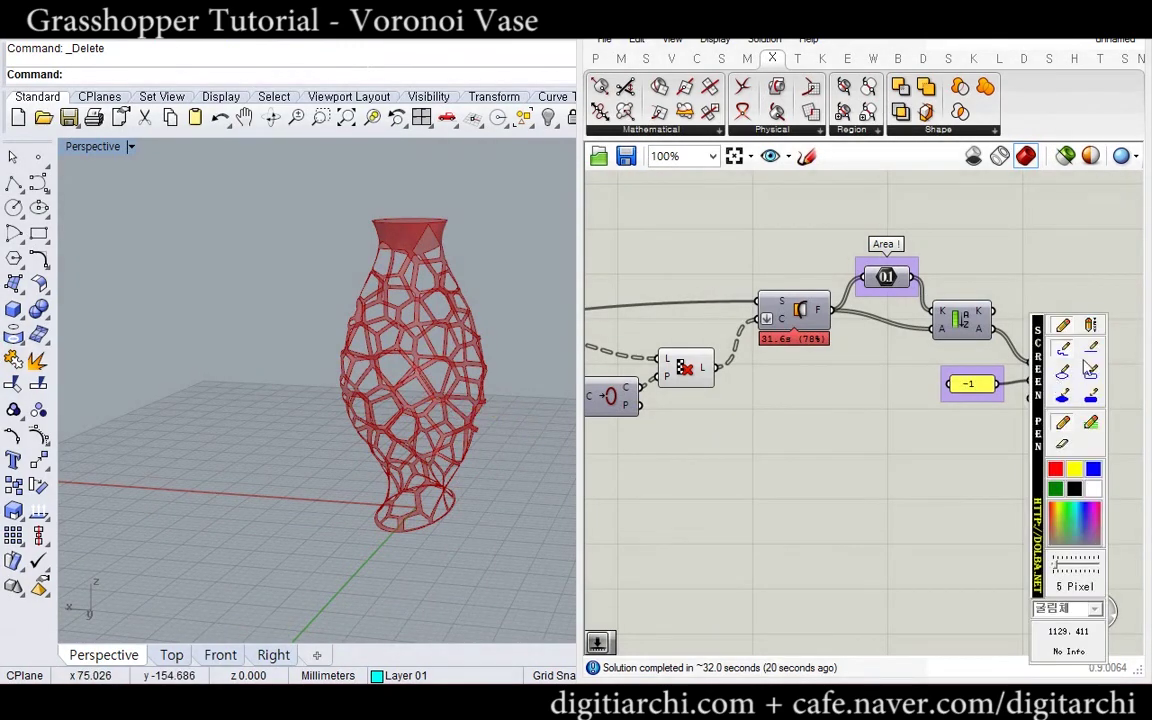
left_click(1092, 373)
mouse_move(296, 323)
left_mouse_down()
mouse_move(456, 404)
mouse_move(532, 424)
left_mouse_up()
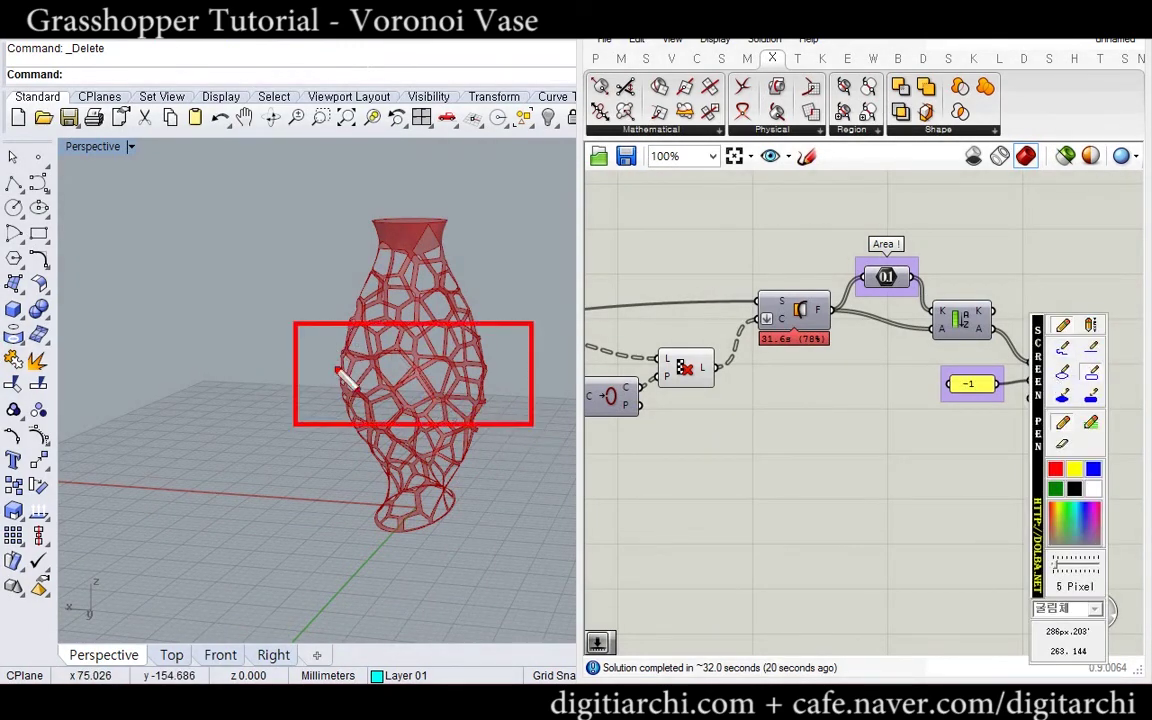
left_click_drag(331, 279, 455, 308)
mouse_move(368, 270)
left_mouse_down()
mouse_move(421, 289)
mouse_move(410, 263)
left_mouse_up()
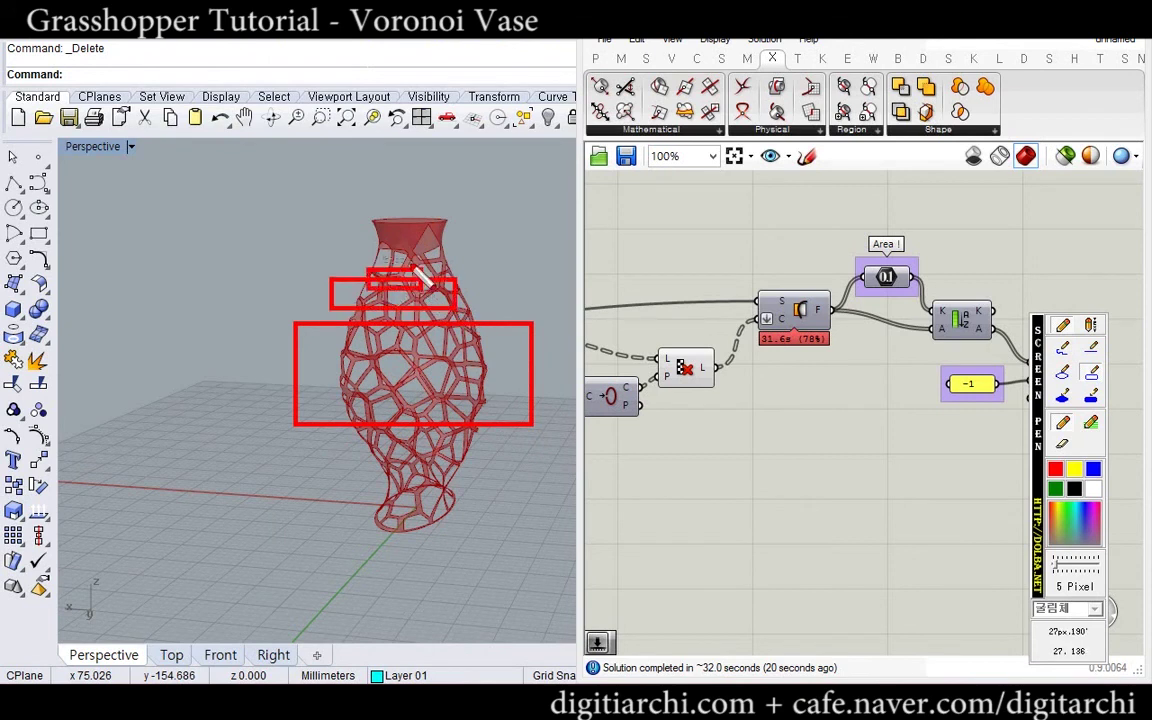
left_click_drag(423, 456, 449, 461)
left_click_drag(405, 461, 428, 484)
left_click_drag(243, 231, 517, 470)
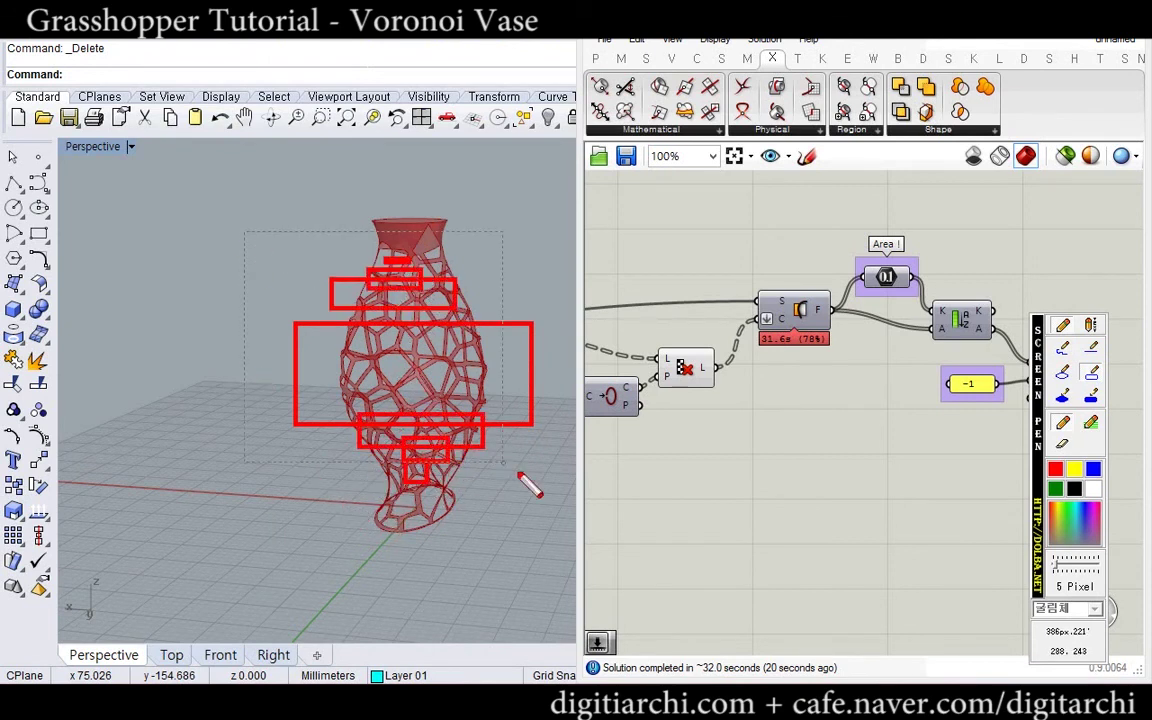
key("Escape")
Examine the vase lattice's cell density from body to base, and its overall shape alongside the definition
right_click_drag(303, 386, 442, 410)
scroll(456, 438, "up", 8)
scroll(465, 459, "down", 4)
right_click_drag(465, 459, 366, 435)
left_click(905, 399)
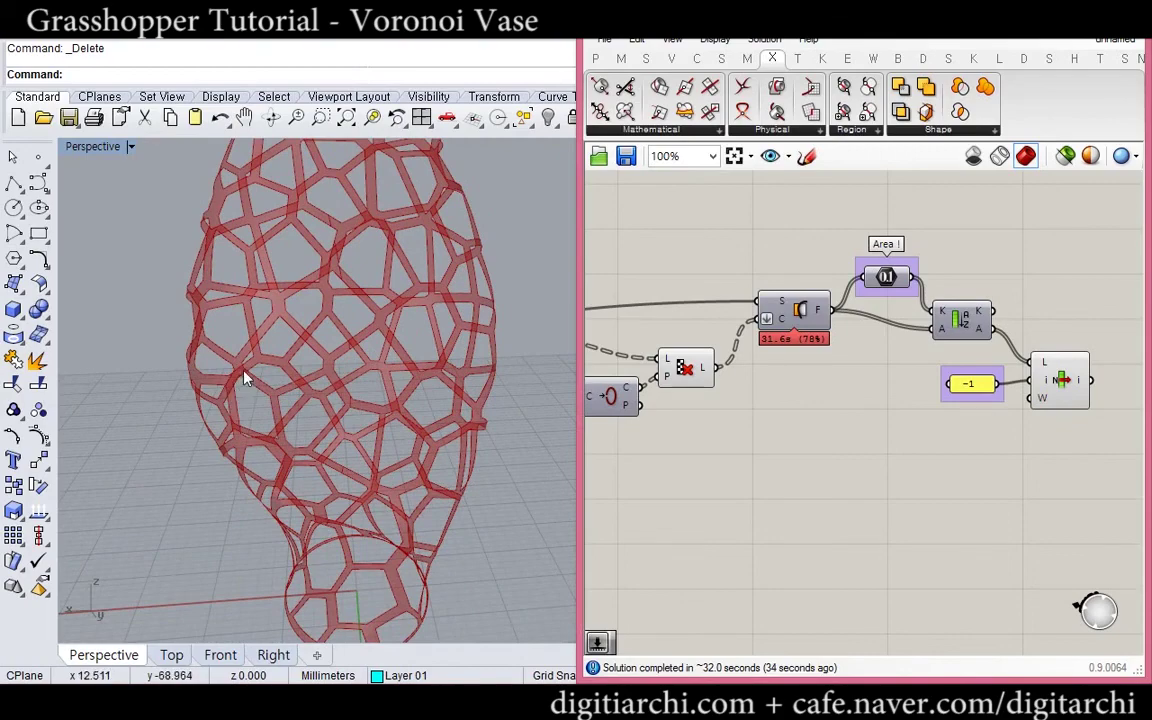
right_click_drag(244, 381, 315, 377)
scroll(315, 377, "down", 6)
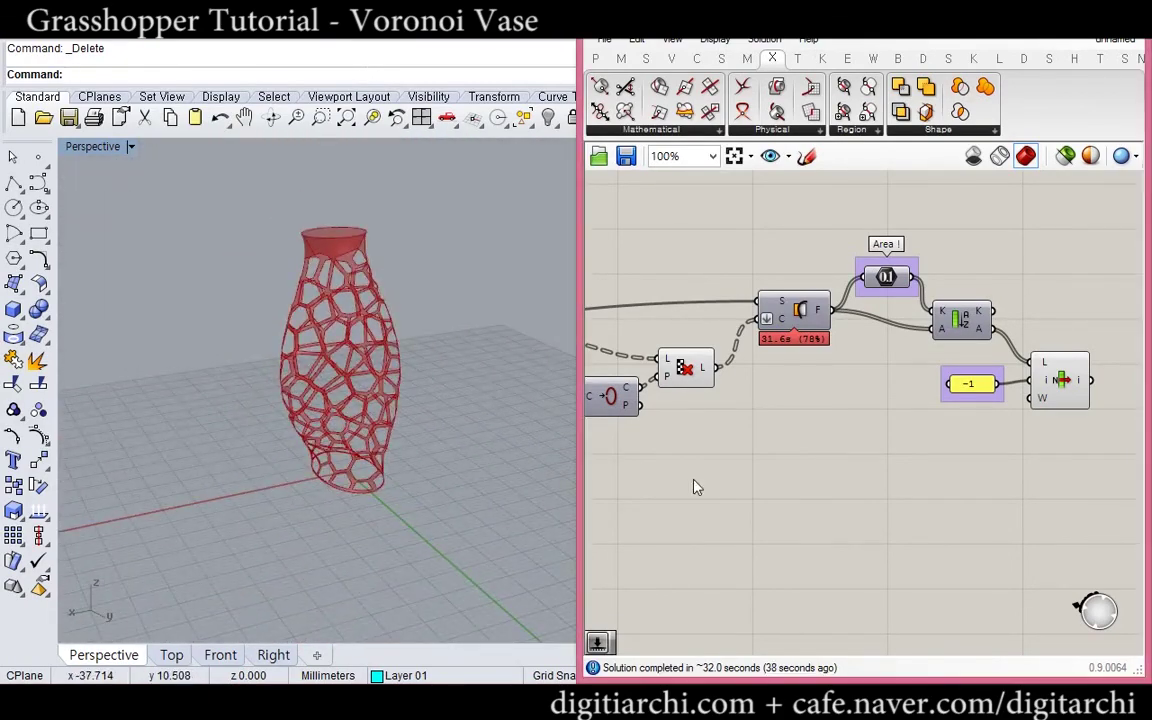
right_click_drag(694, 484, 797, 443)
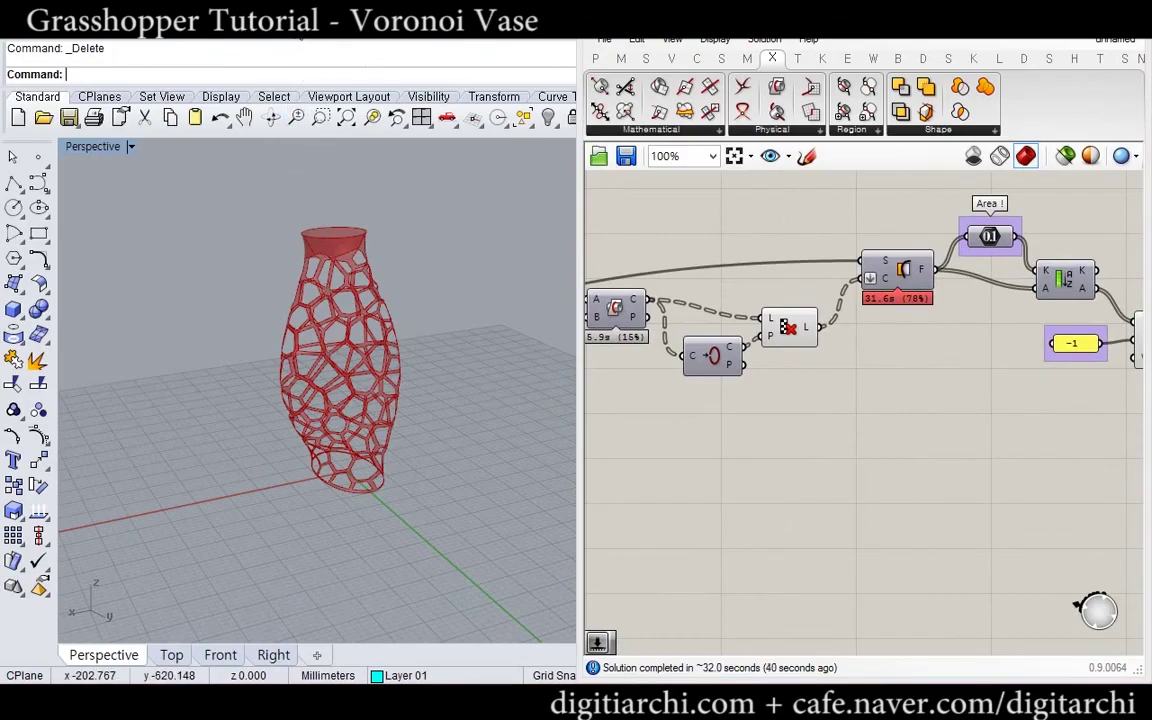